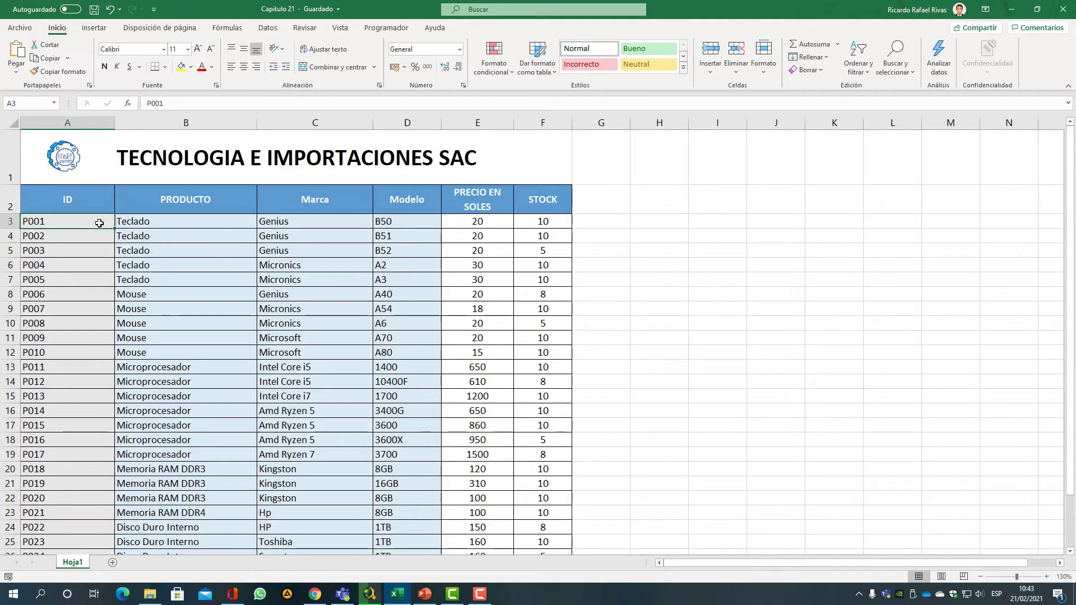
Examine the product table's column headers and the values in its first record, from ID through STOCK.
scroll(439, 288, "down", 4)
scroll(440, 288, "up", 4)
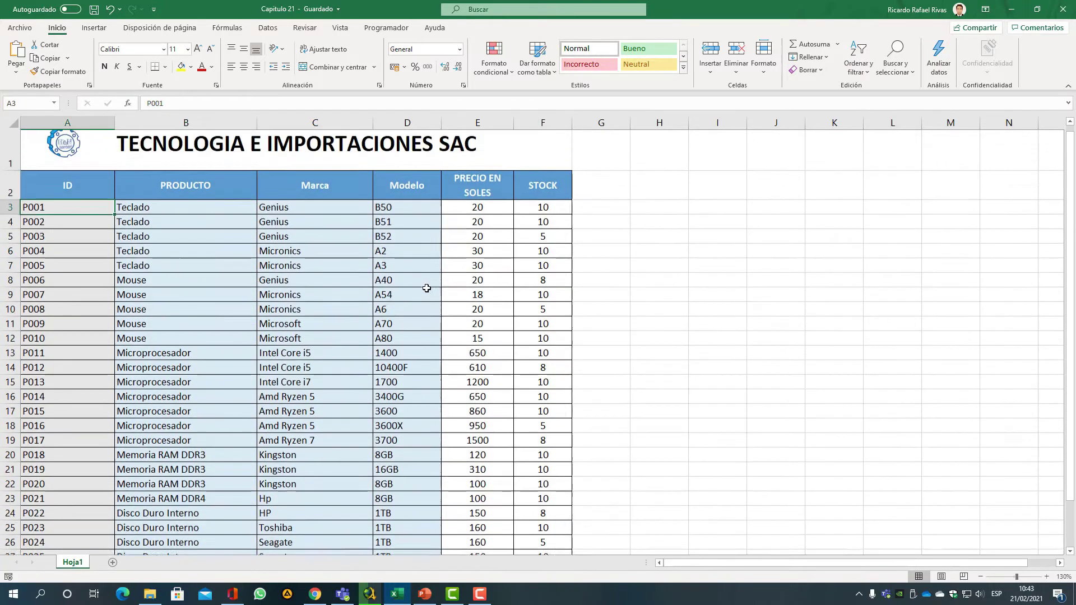
left_click(160, 273)
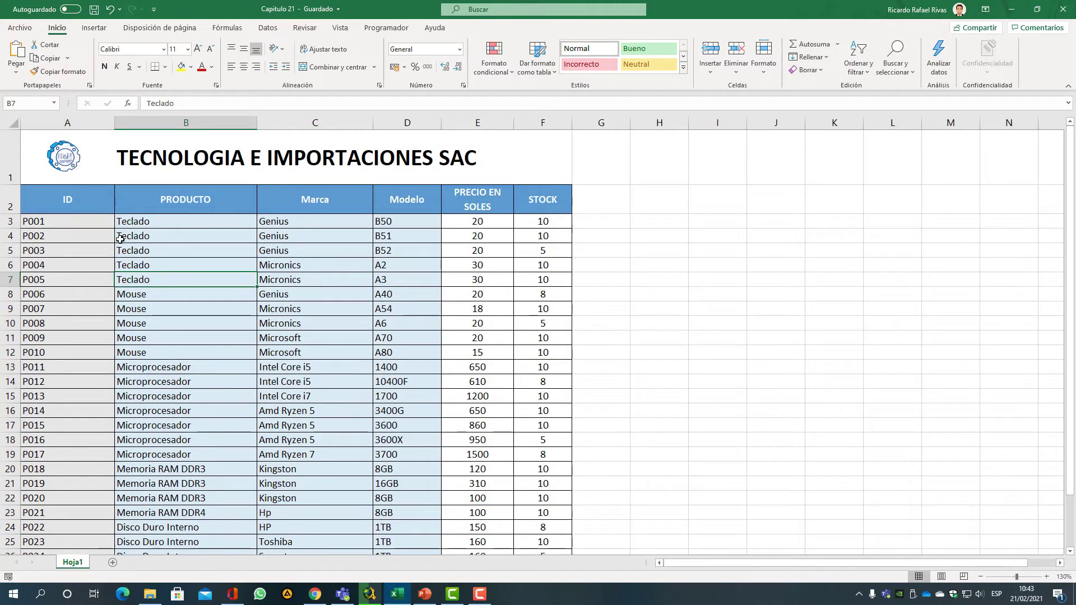
left_click(81, 222)
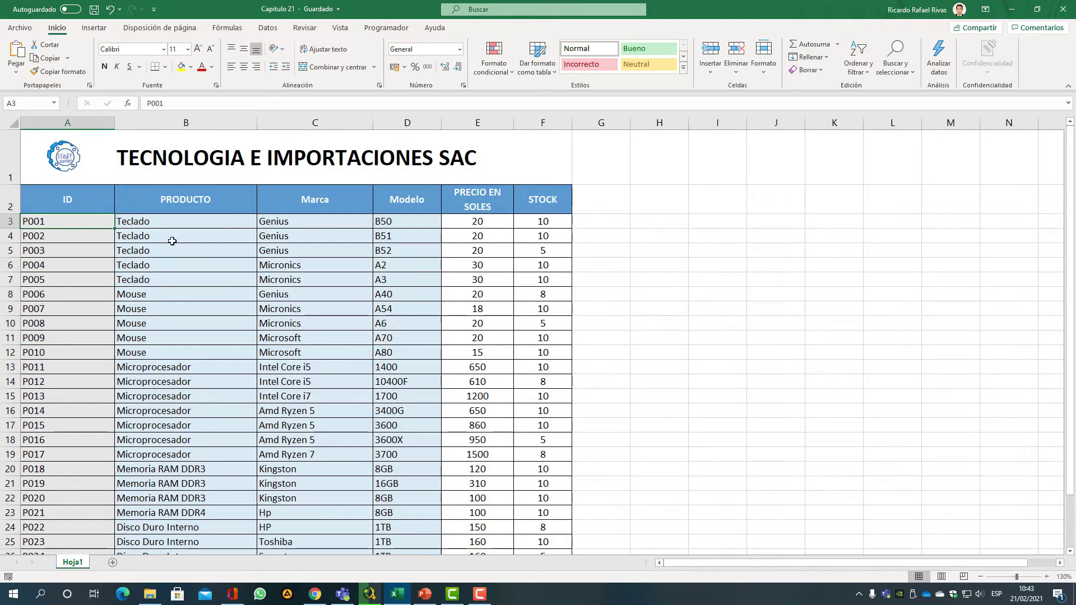
left_click(82, 202)
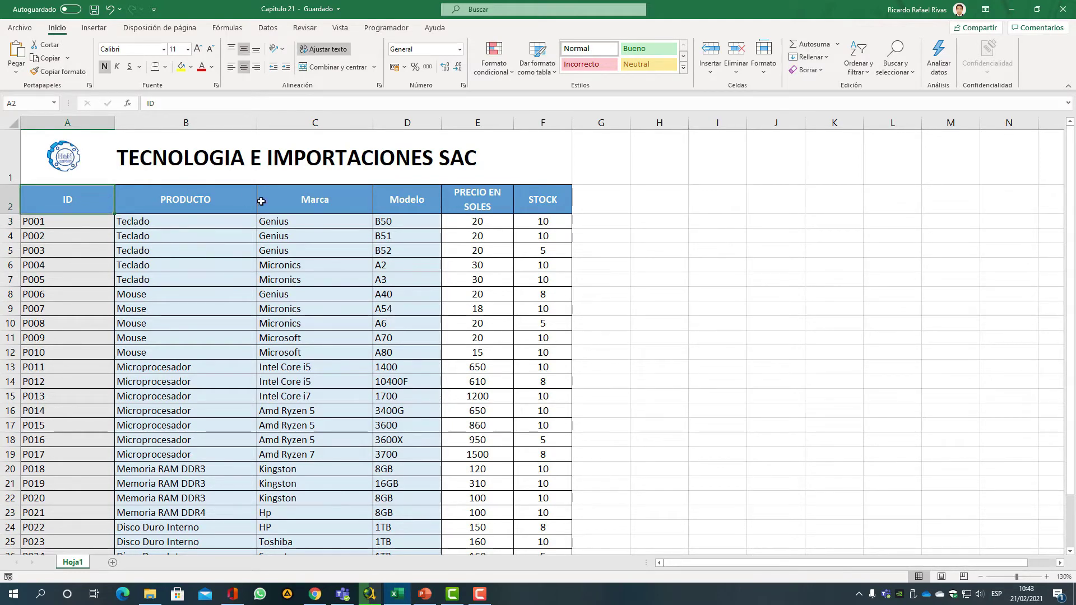
left_click(326, 201)
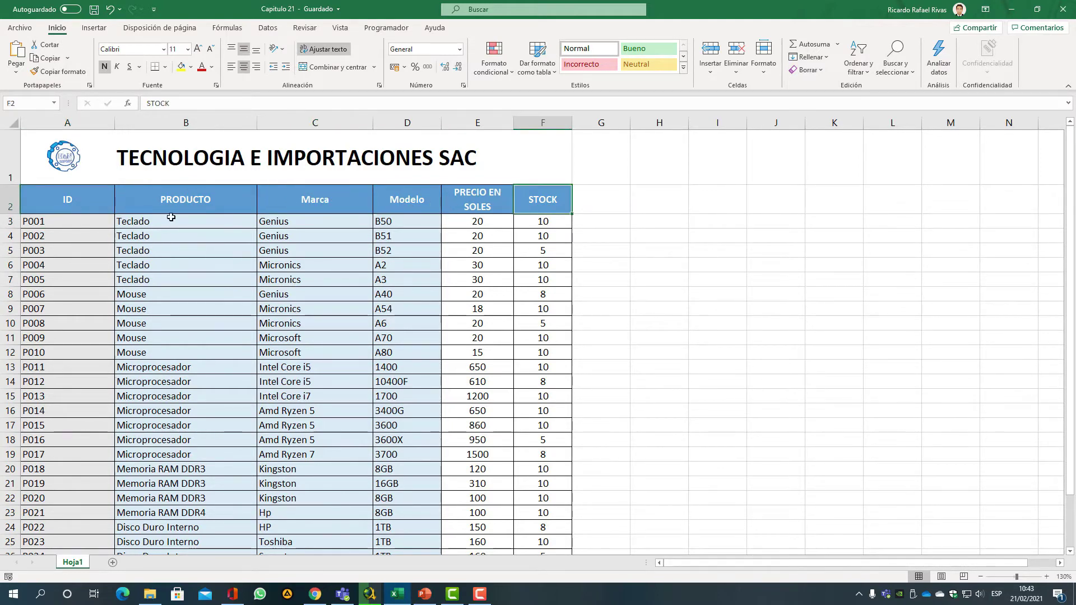
left_click(90, 223)
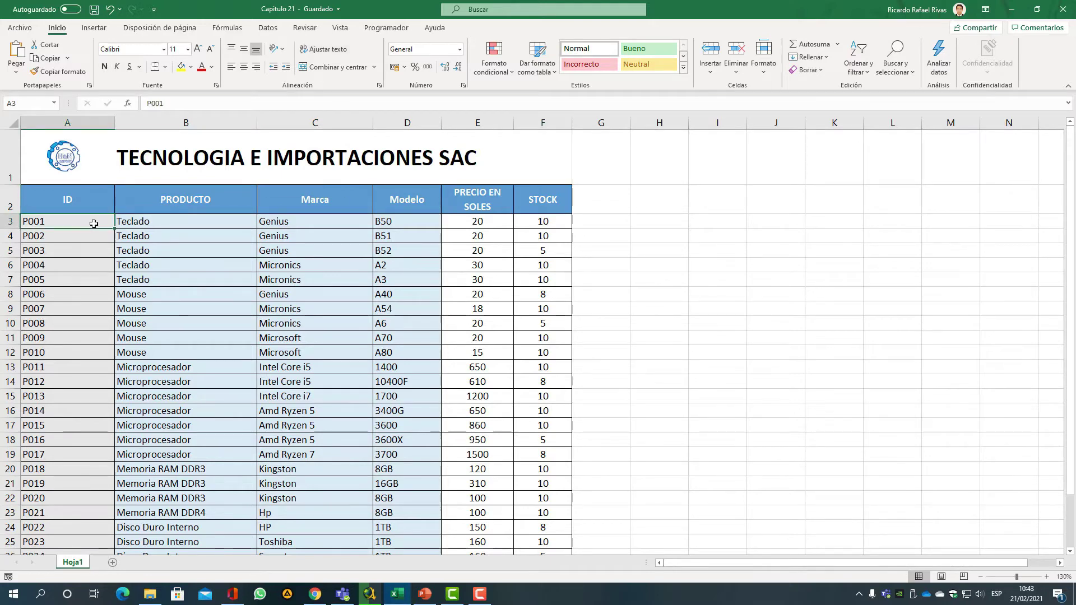
left_click(162, 224)
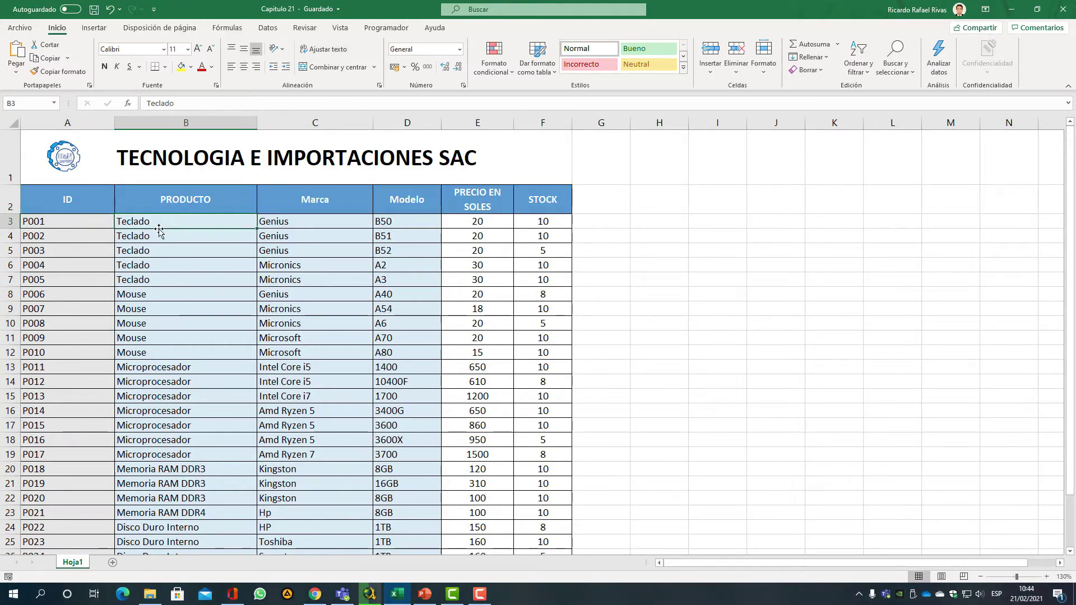
left_click(204, 211)
left_click(189, 225)
left_click(335, 220)
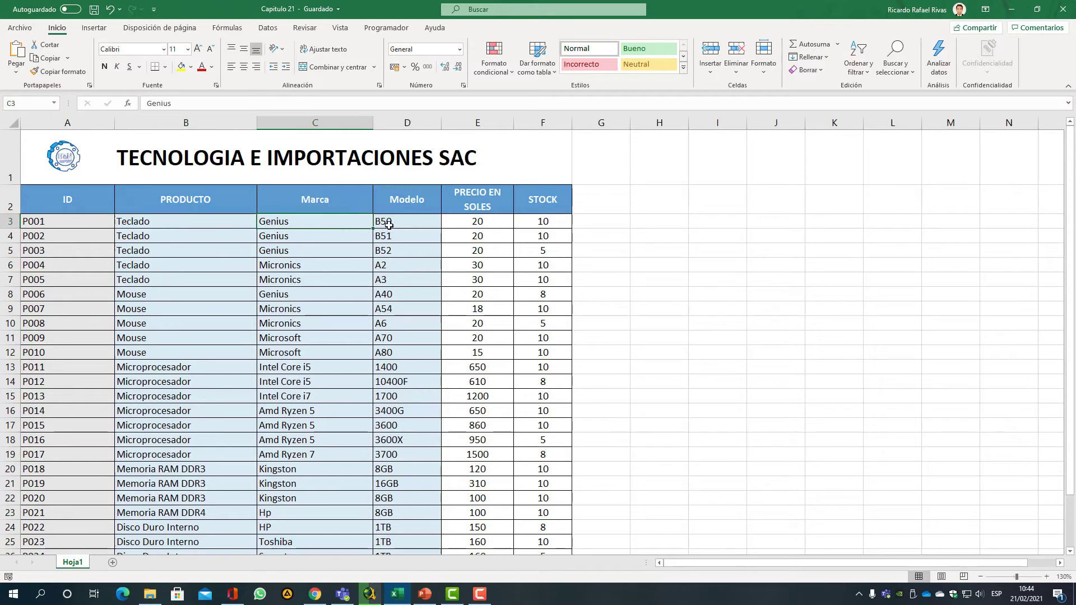
left_click(412, 208)
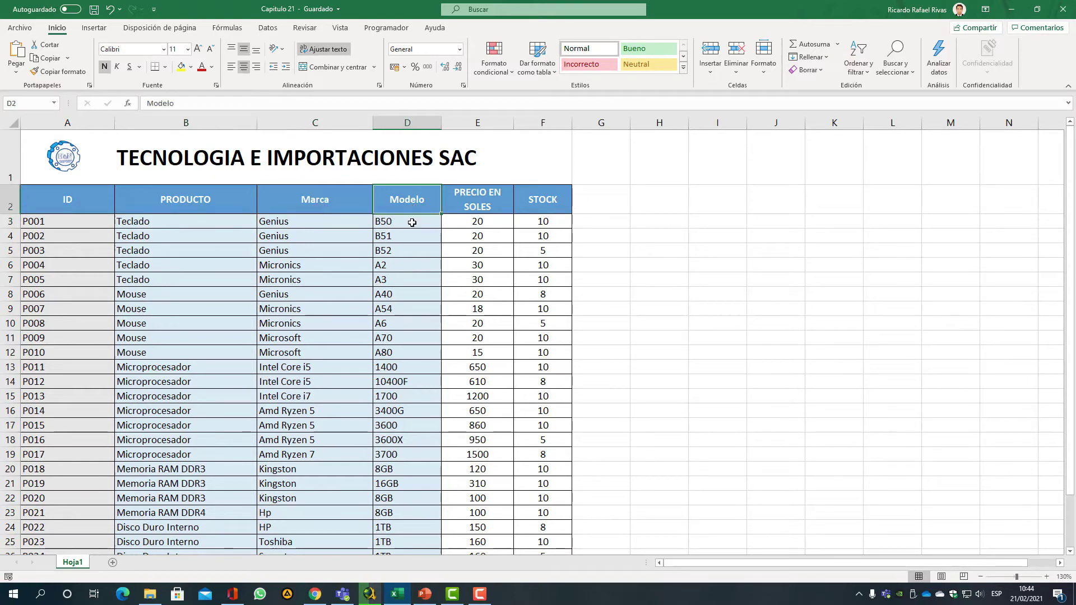
left_click(411, 223)
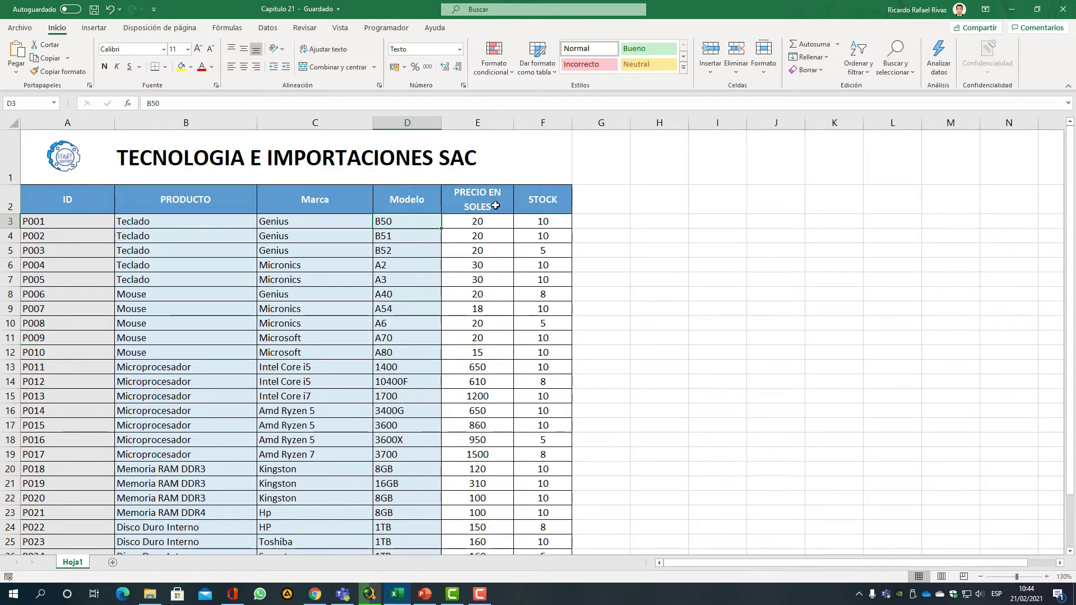
left_click(473, 225)
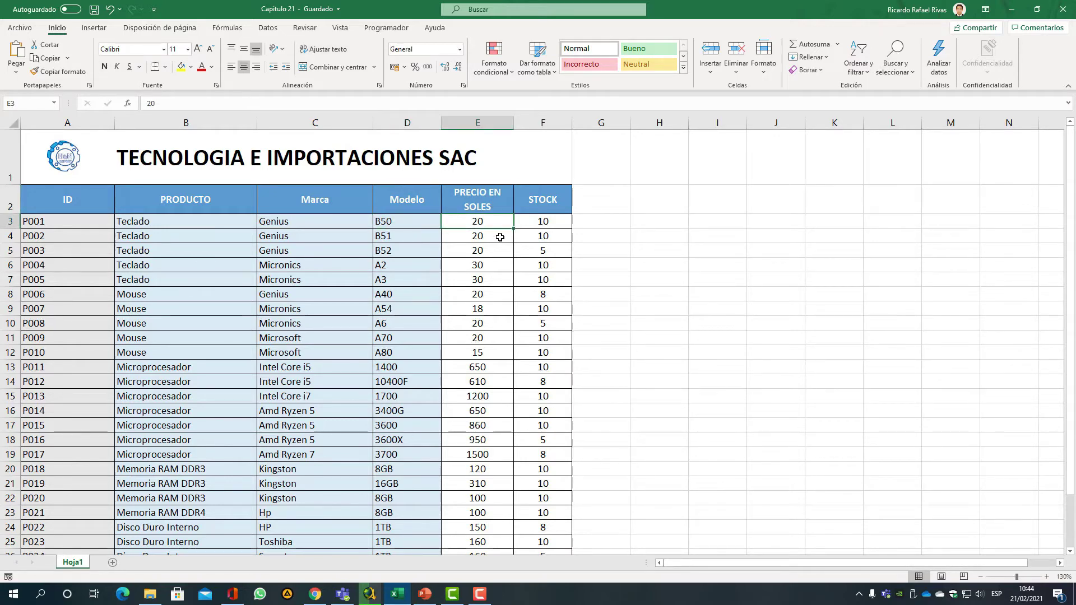
left_click(549, 222)
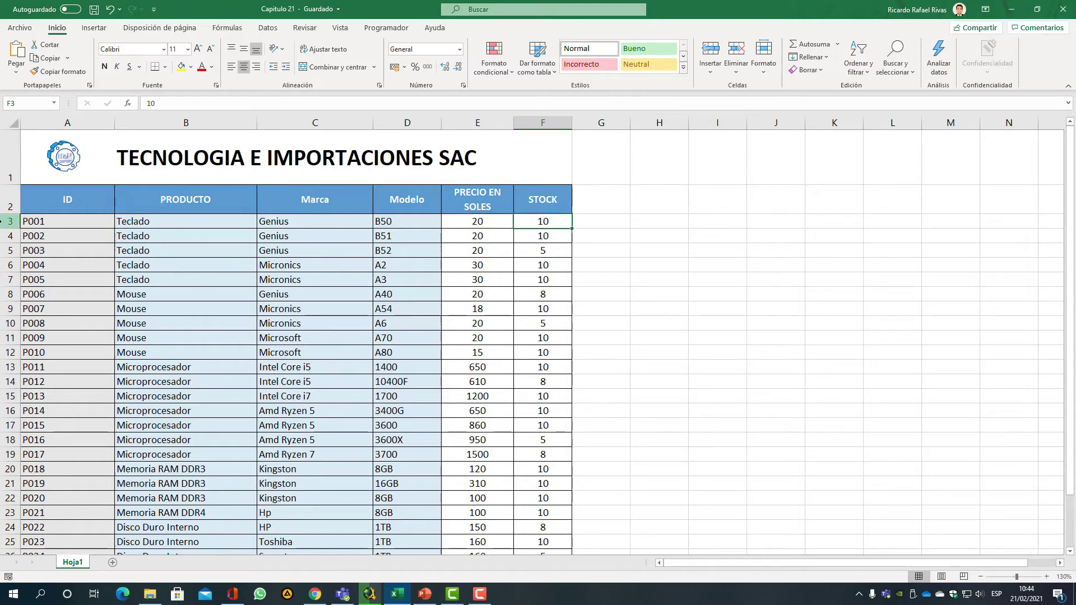
left_click(153, 260)
left_click(88, 212)
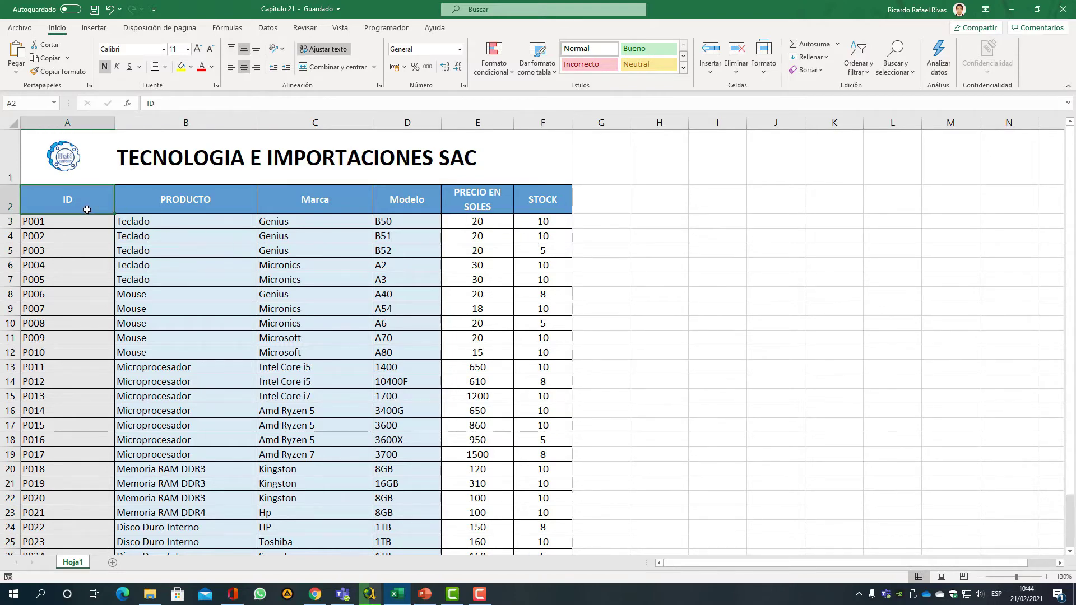
Look through the whole product list from record P001 down to P031.
scroll(86, 226, "down", 3)
scroll(218, 247, "up", 3)
scroll(364, 281, "down", 5)
scroll(364, 281, "up", 5)
scroll(427, 331, "down", 3)
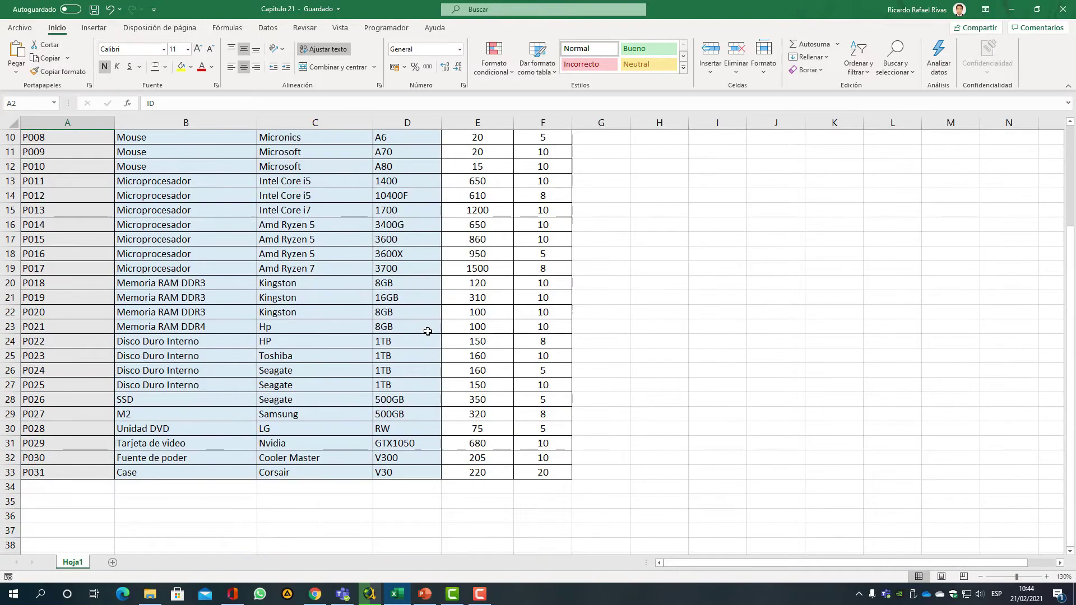
scroll(427, 331, "up", 3)
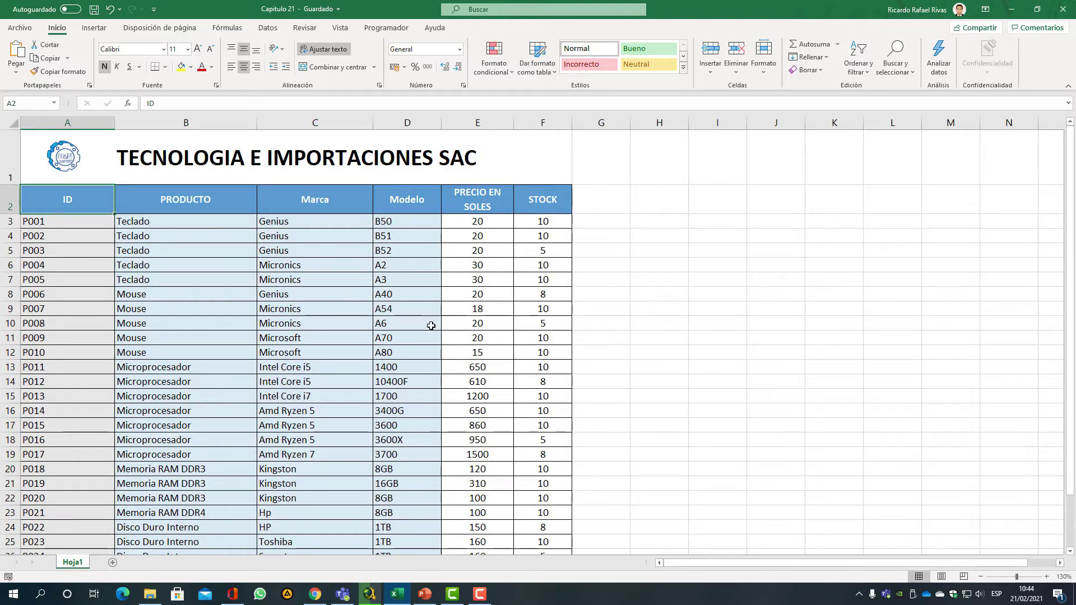
left_click(477, 309)
scroll(177, 291, "down", 2)
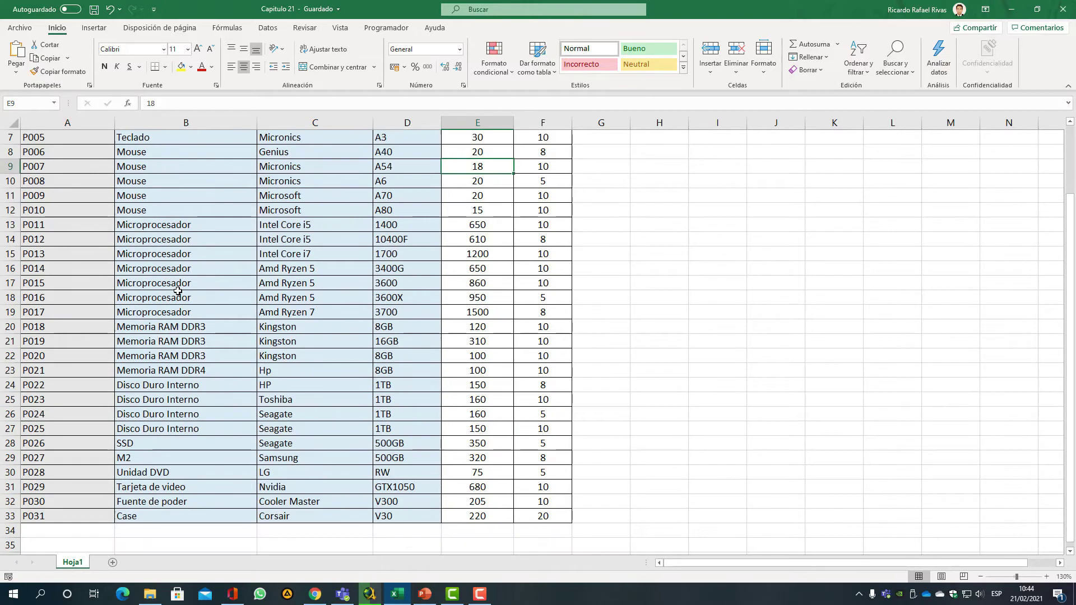
scroll(178, 290, "up", 2)
left_click(69, 225)
scroll(320, 303, "down", 3)
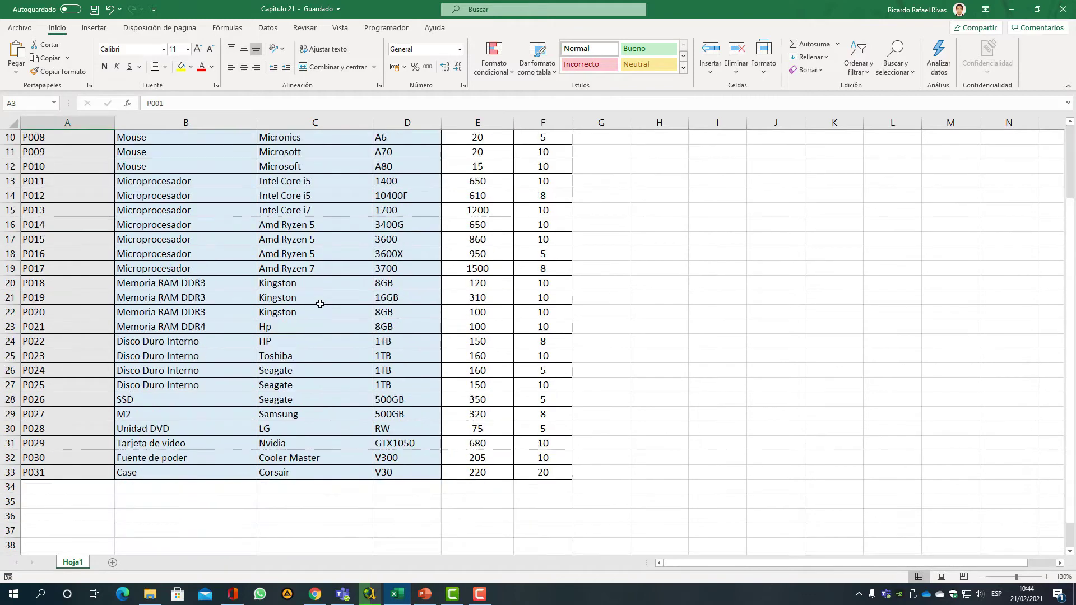
scroll(320, 303, "up", 3)
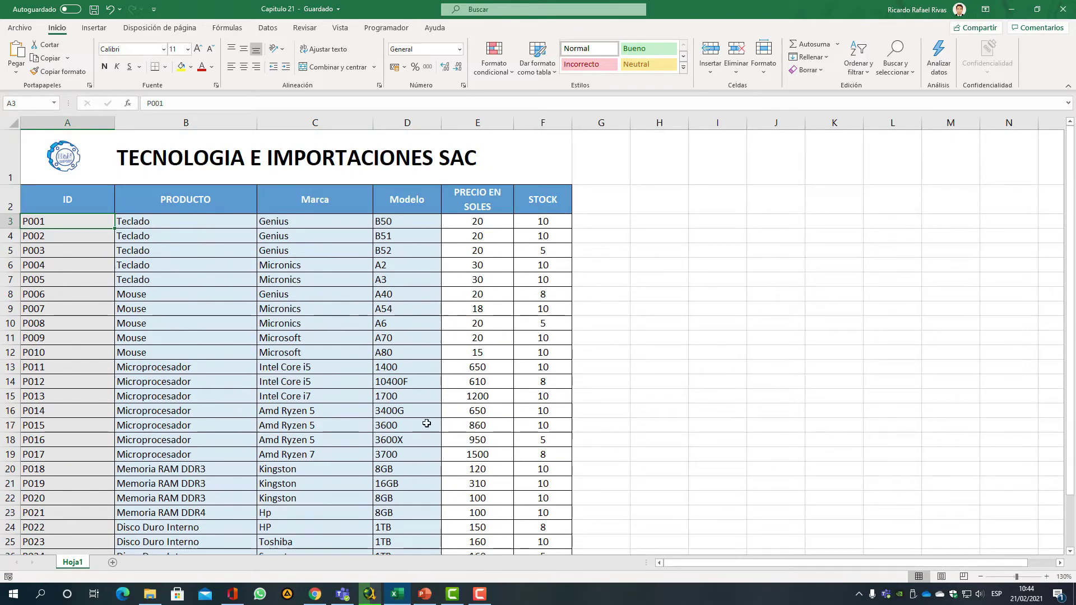
left_click(206, 340)
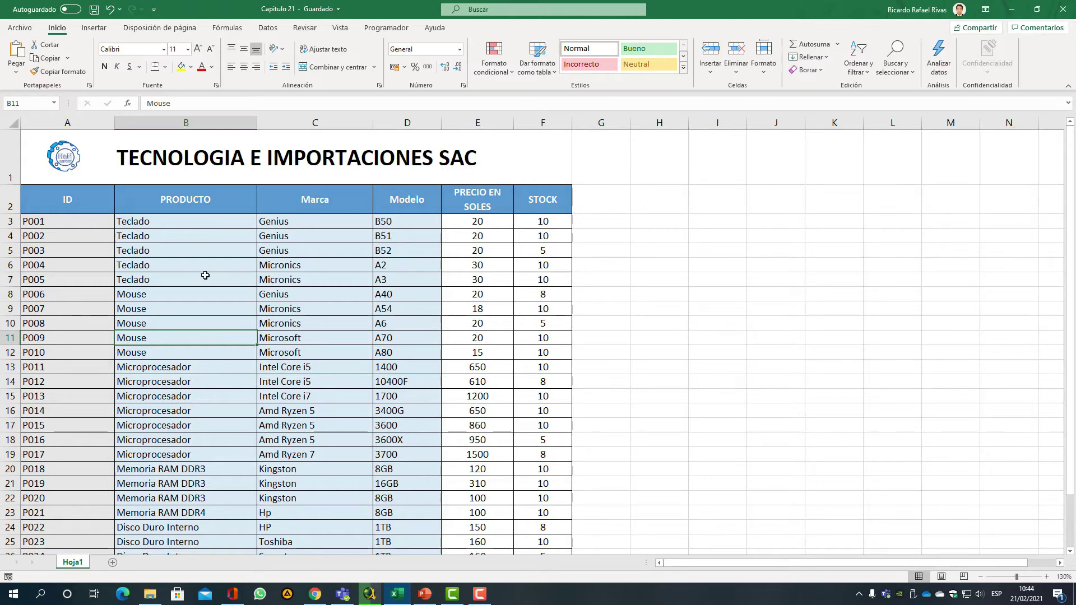
left_click(168, 286)
left_click_drag(84, 207, 540, 512)
left_click(410, 413)
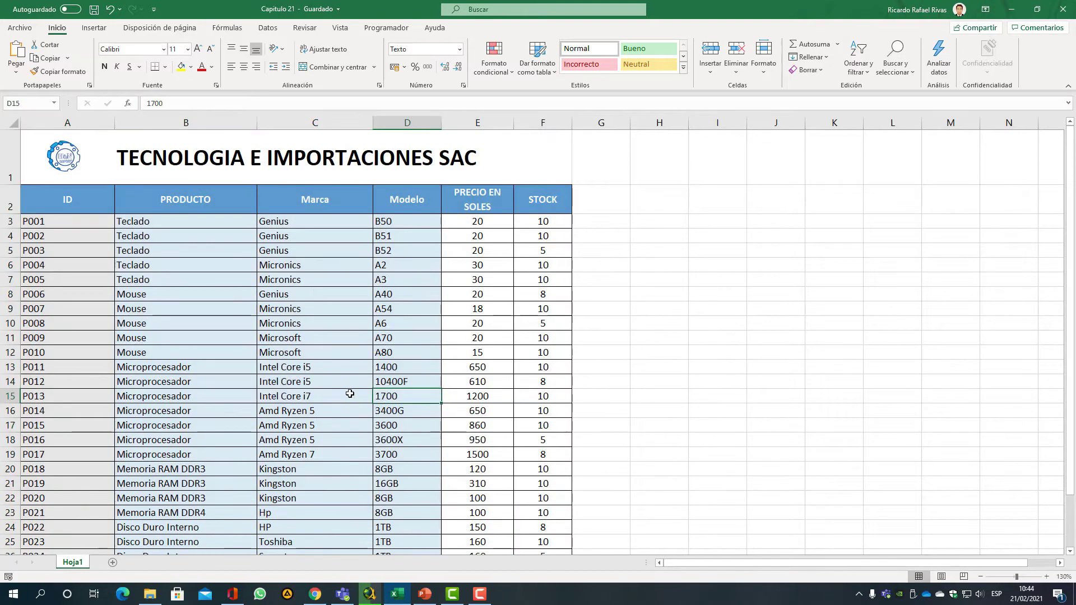
left_click(151, 297)
left_click(86, 236)
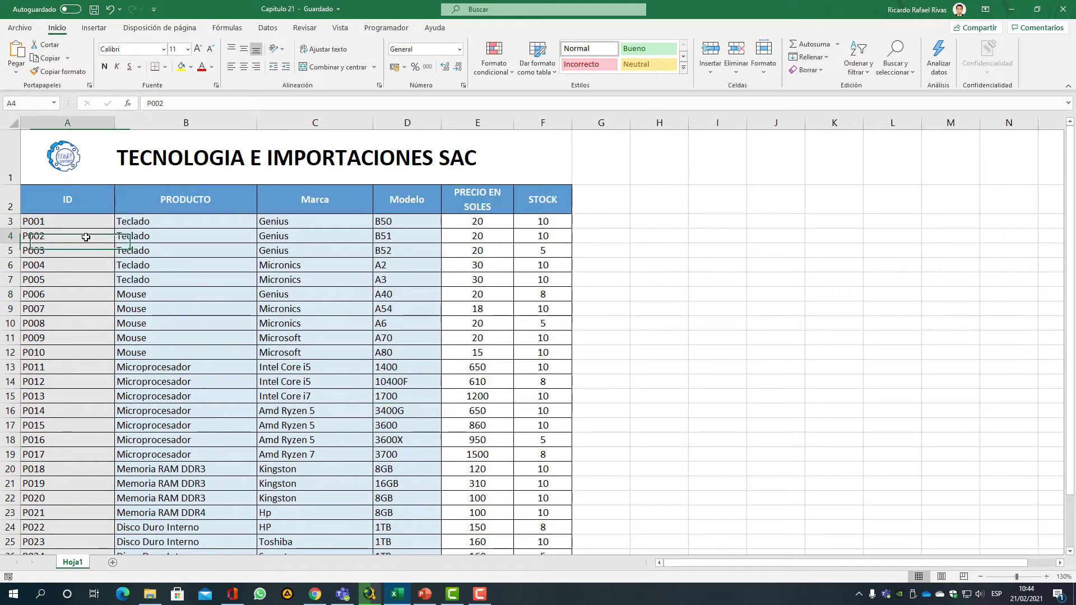
left_click(84, 224)
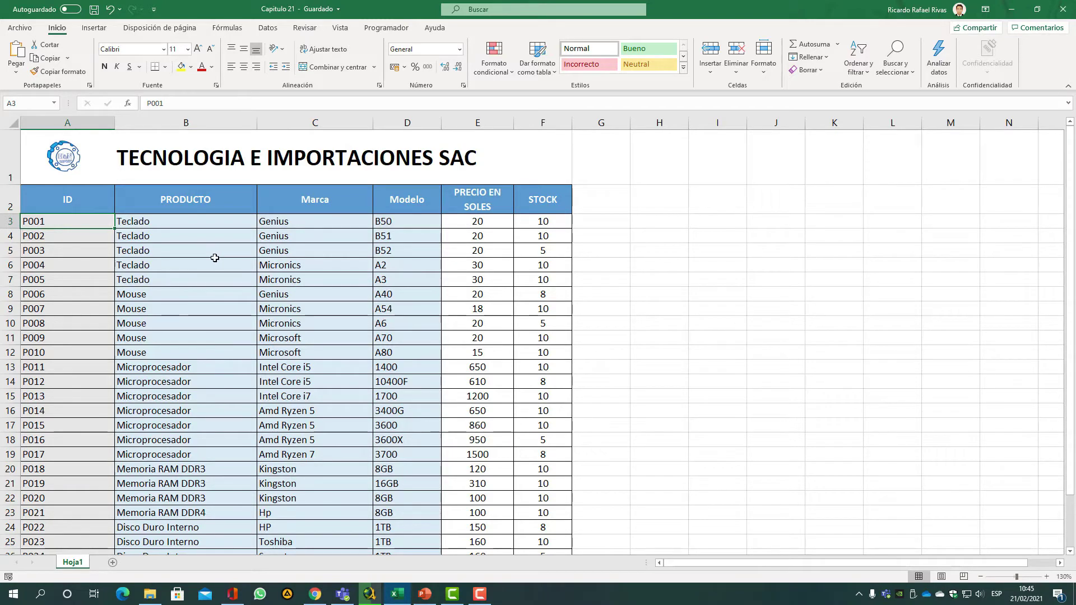
left_click(241, 260)
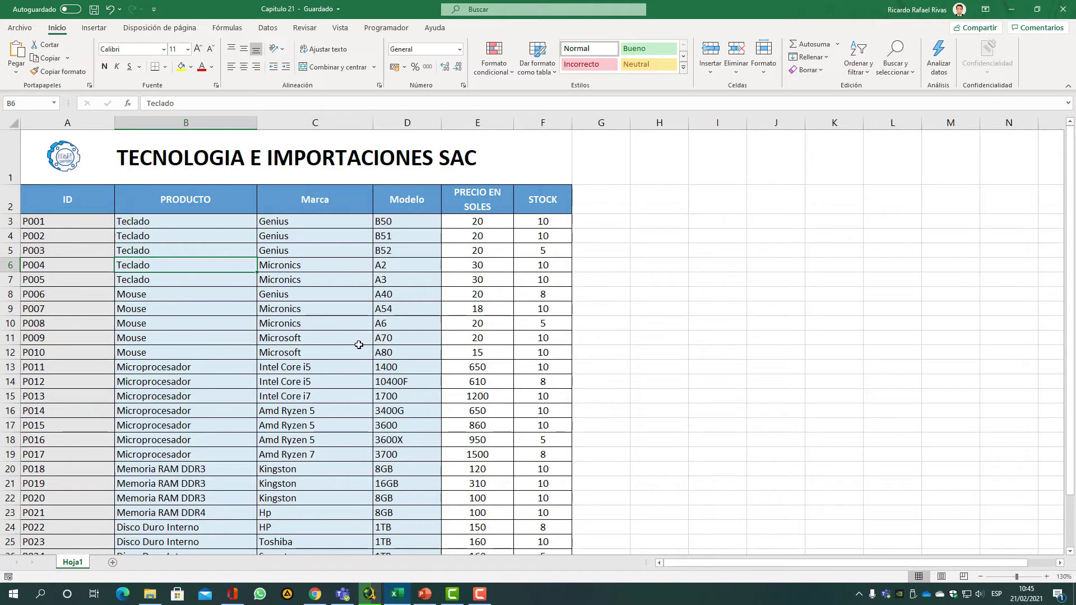
key("ctrl+a")
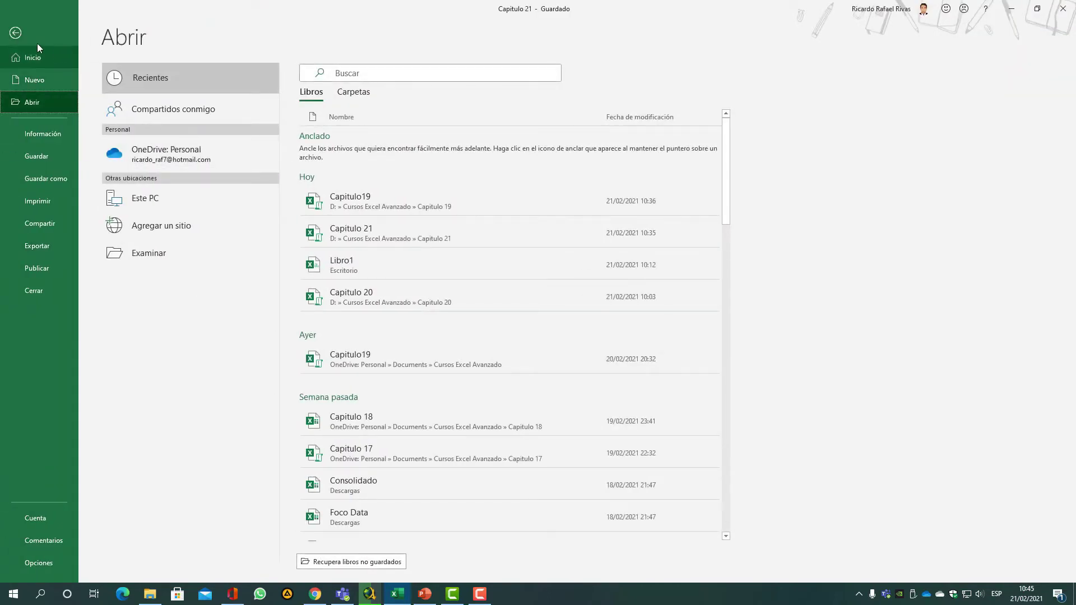
left_click(20, 36)
Find the ZoomIt archive with a Windows search for "zoo" and launch ZoomIt from it.
left_click(2, 587)
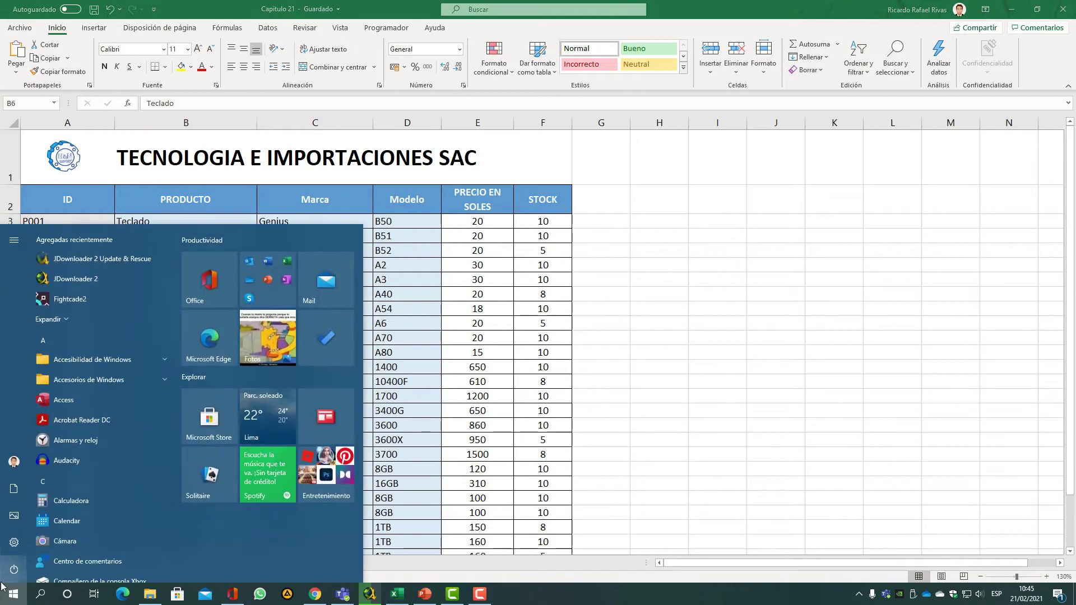
mouse_move(2, 583)
type("zoo")
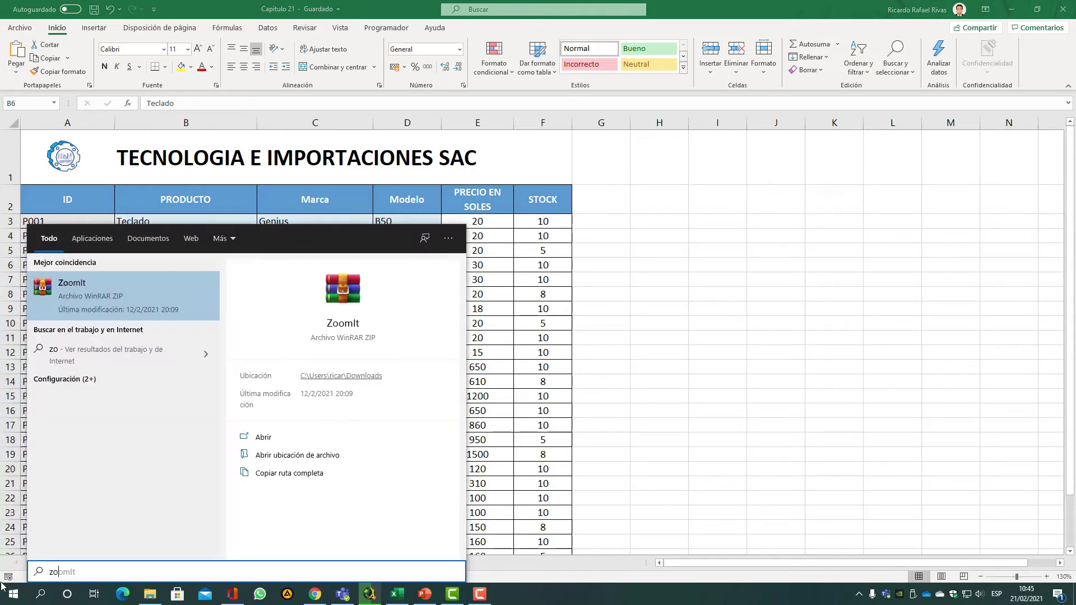
left_click(119, 288)
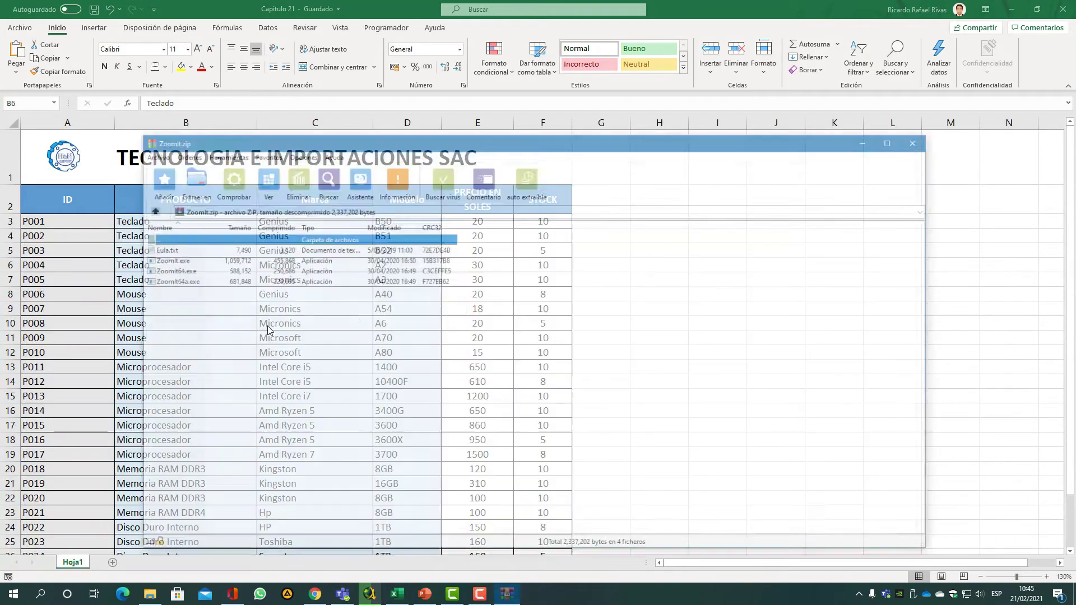
left_click(180, 258)
left_click(945, 307)
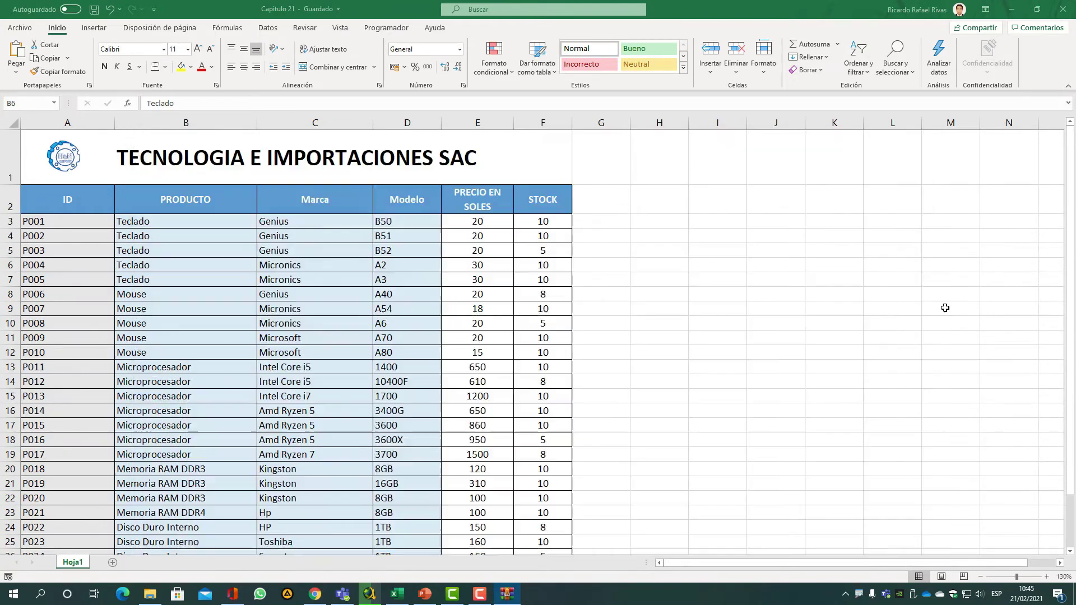
Magnify the workbook window with ZoomIt and outline the Archivo tab with a red rectangle.
key("ctrl+1")
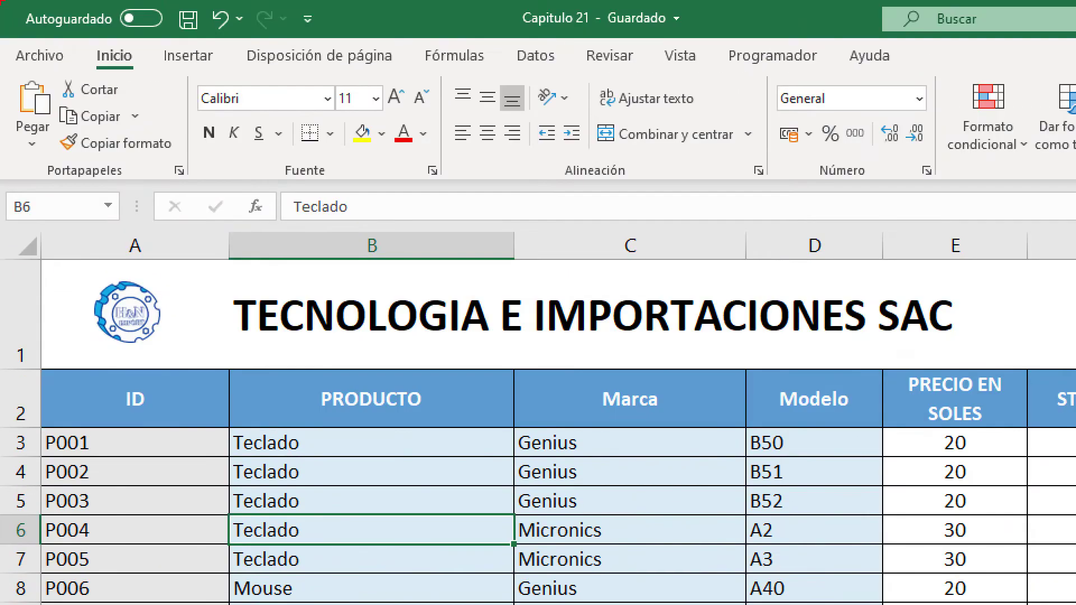
left_click_drag(4, 32, 83, 73)
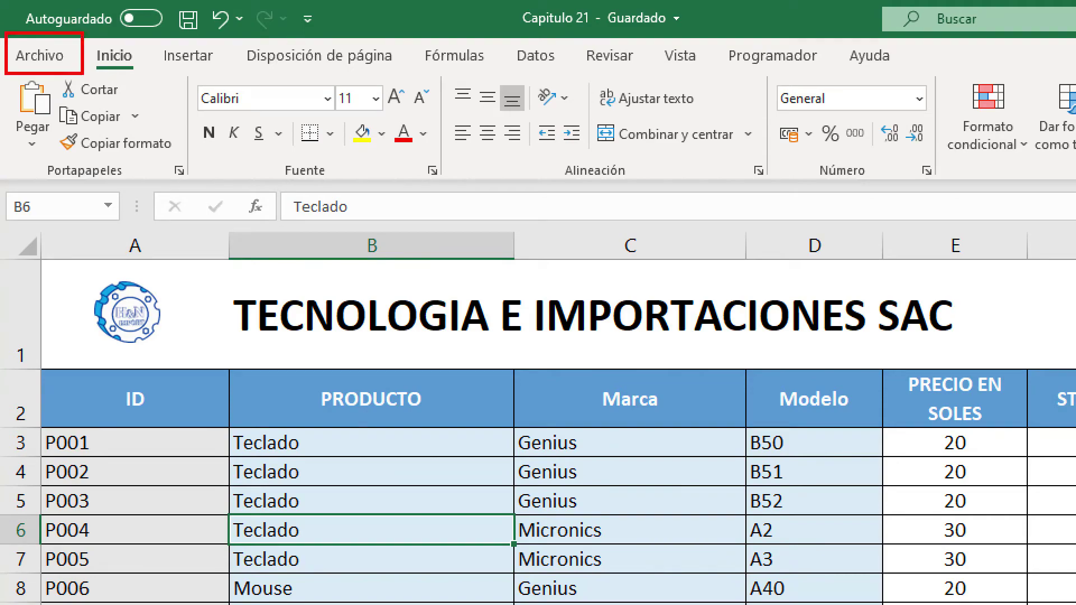
key("Escape")
Outline the Guardar como command in red on the magnified file page, and open the save-as options for the workbook.
left_click(21, 22)
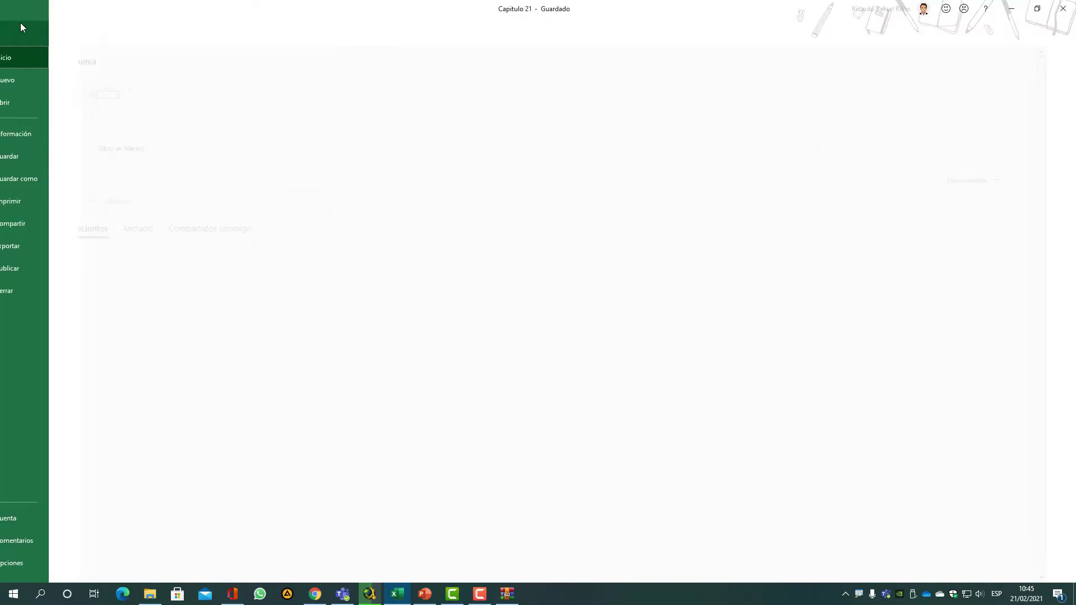
key("ctrl+1")
left_click(80, 103)
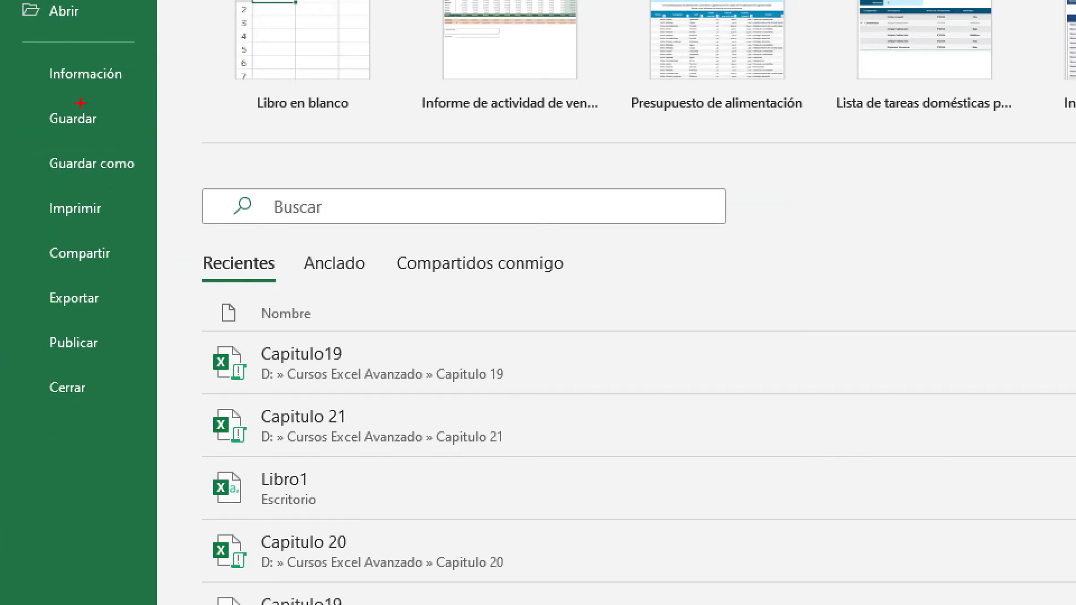
left_click_drag(24, 148, 154, 182)
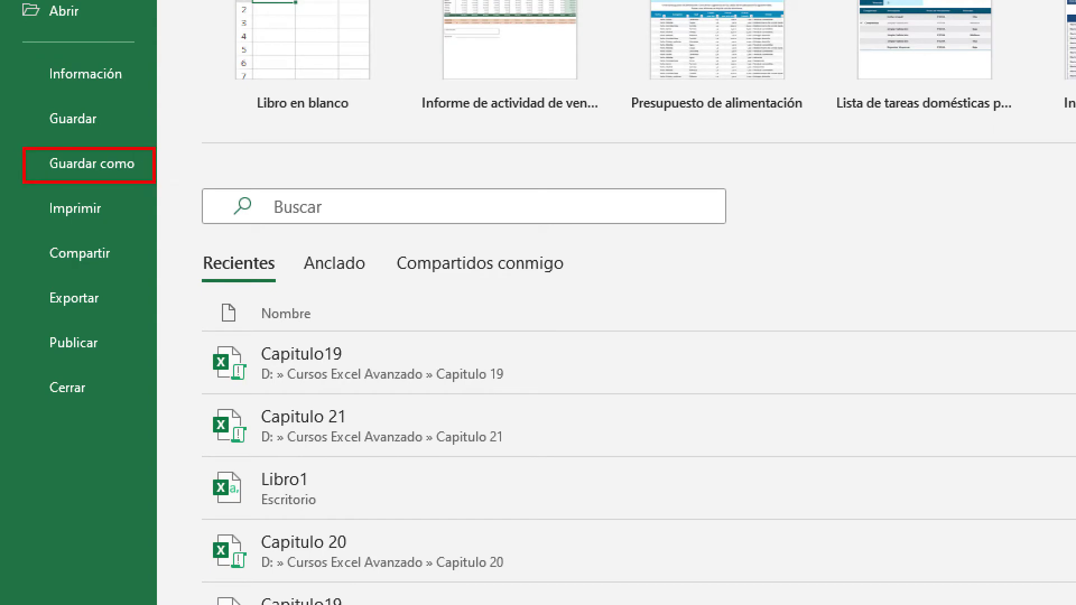
key("Escape")
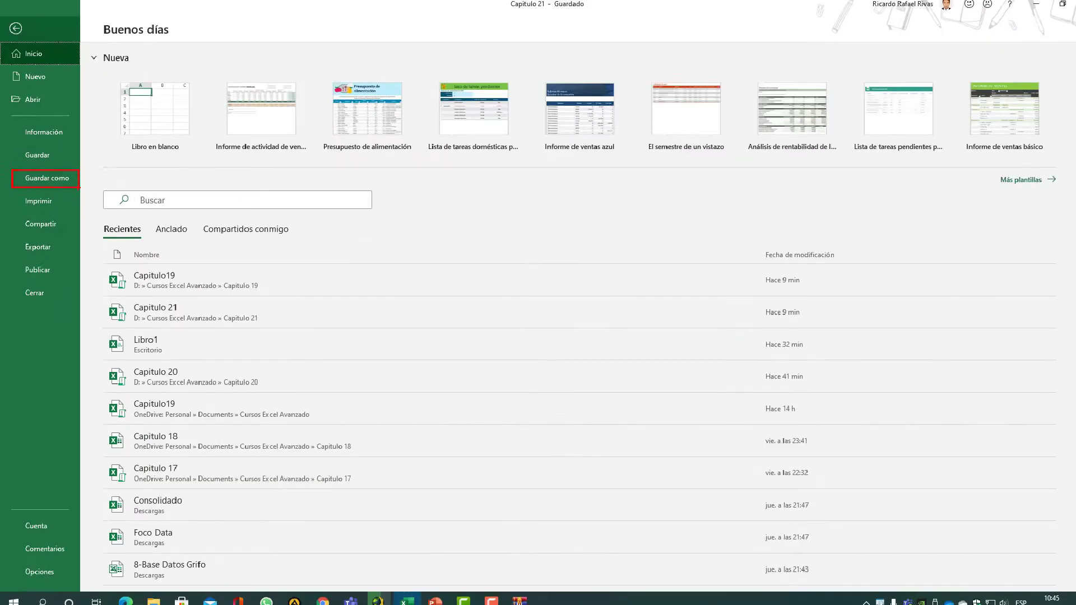
left_click(50, 179)
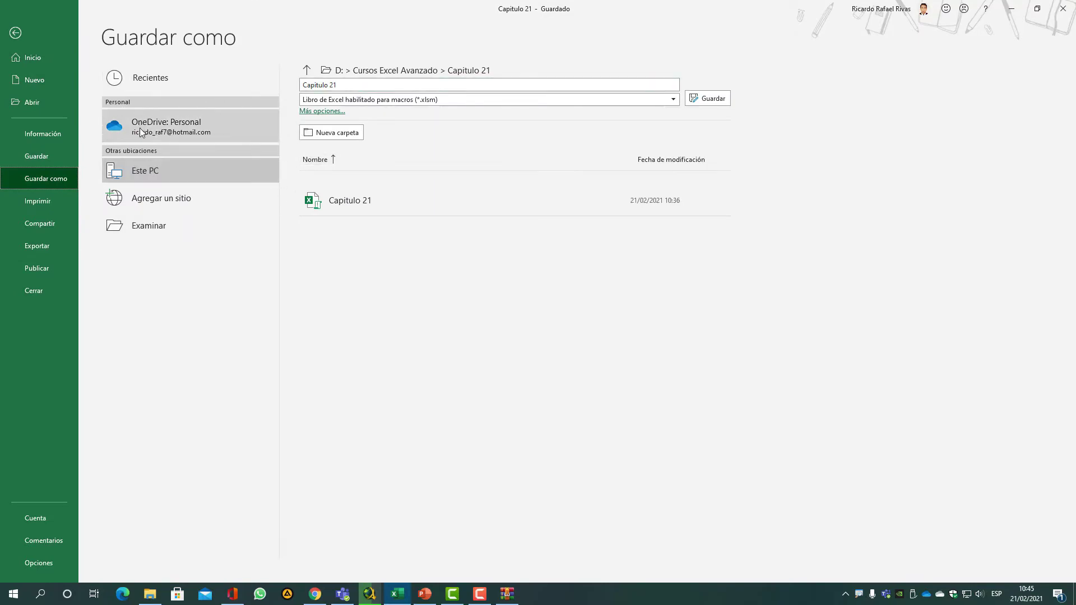
Open the Guardar como dialog from Examinar and outline its file name and file type boxes in red with ZoomIt.
key("ctrl+1")
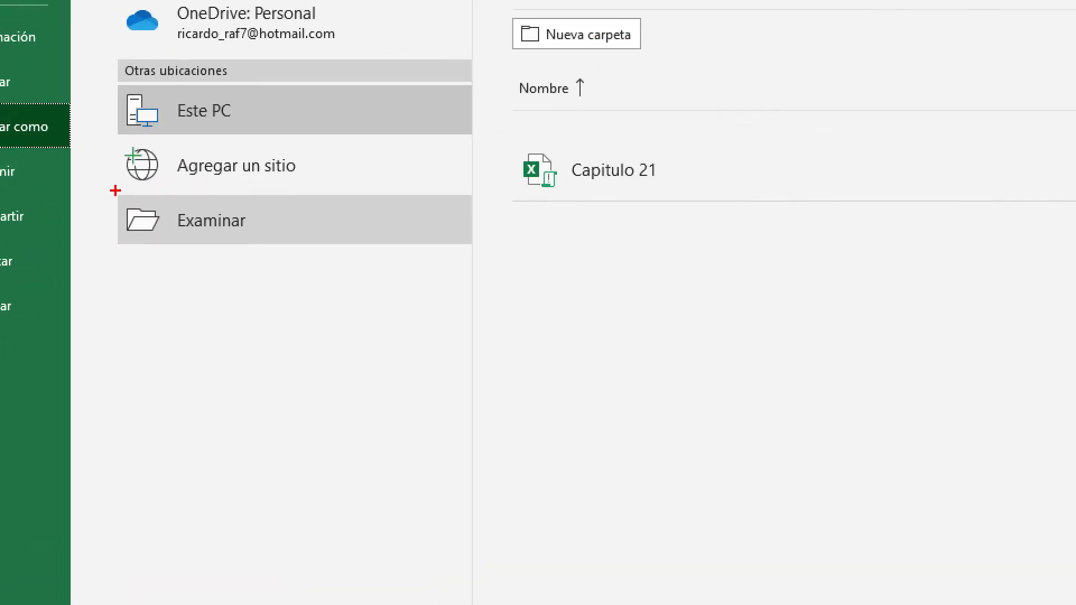
left_click(136, 224)
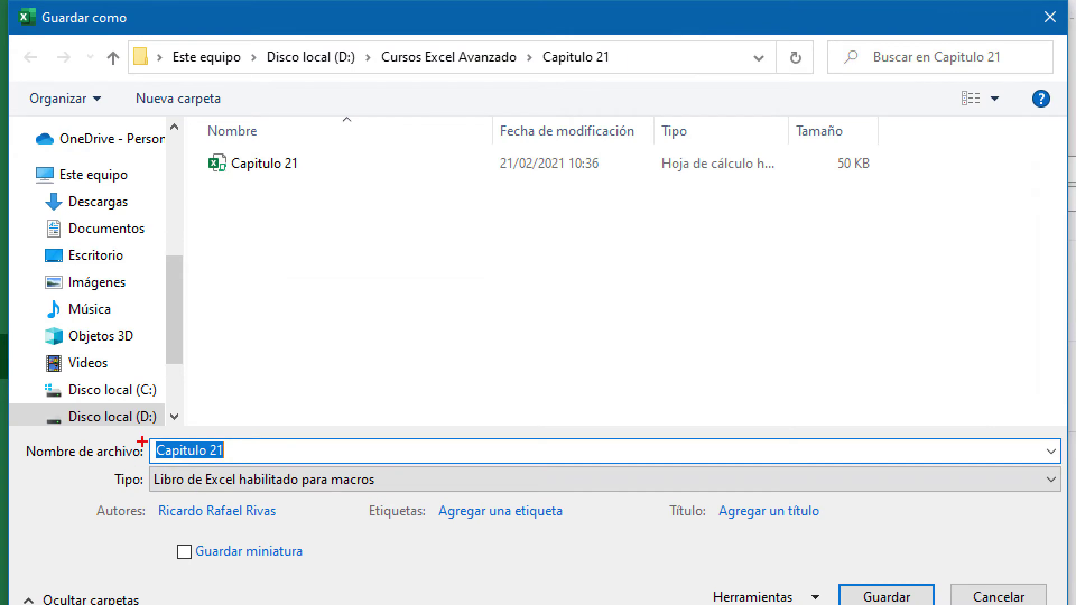
left_click_drag(143, 435, 299, 463)
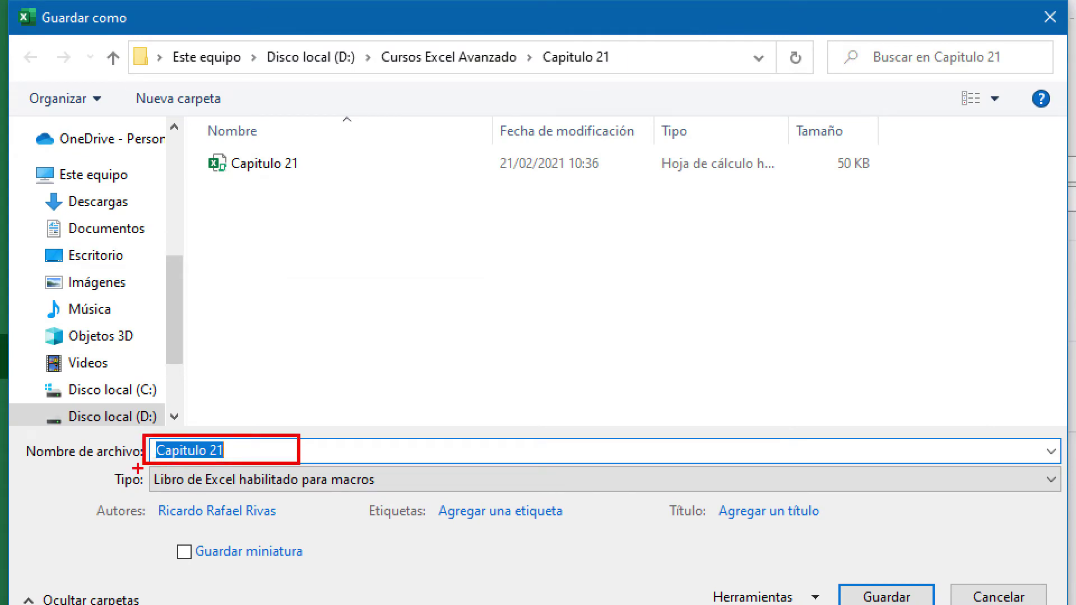
mouse_move(147, 456)
left_mouse_down()
mouse_move(448, 501)
mouse_move(1069, 498)
left_mouse_up()
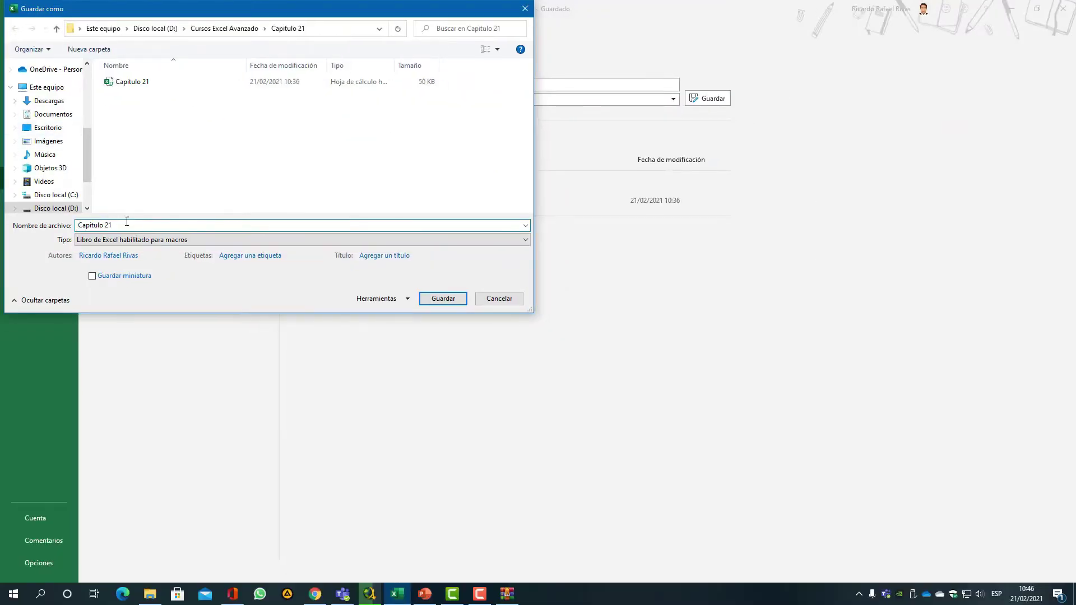
Change the file name in the save dialog to "Capitulo 21 csv".
left_click(127, 223)
type("vs")
left_click_drag(119, 224, 113, 225)
type("csv")
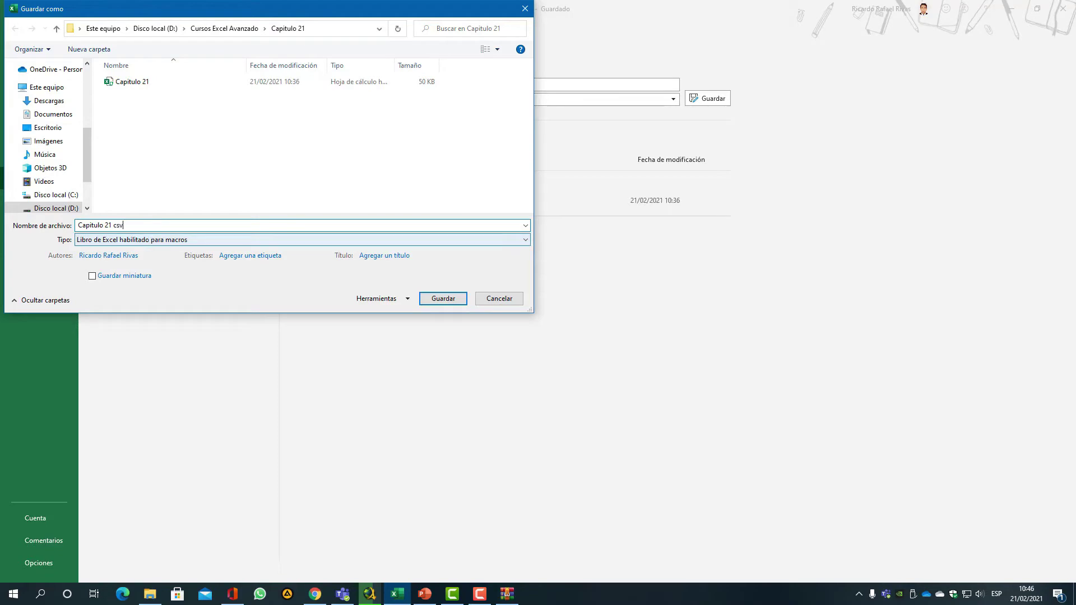
Outline the CSV (delimitado por comas) format in red among the file types and choose it as the save format.
left_click(167, 241)
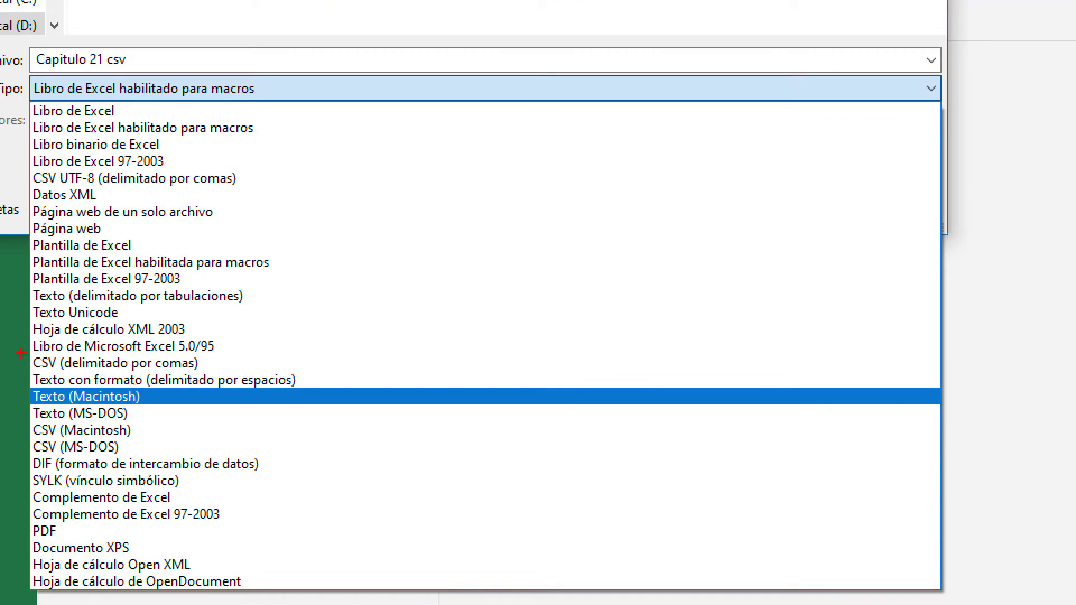
left_click_drag(26, 353, 217, 375)
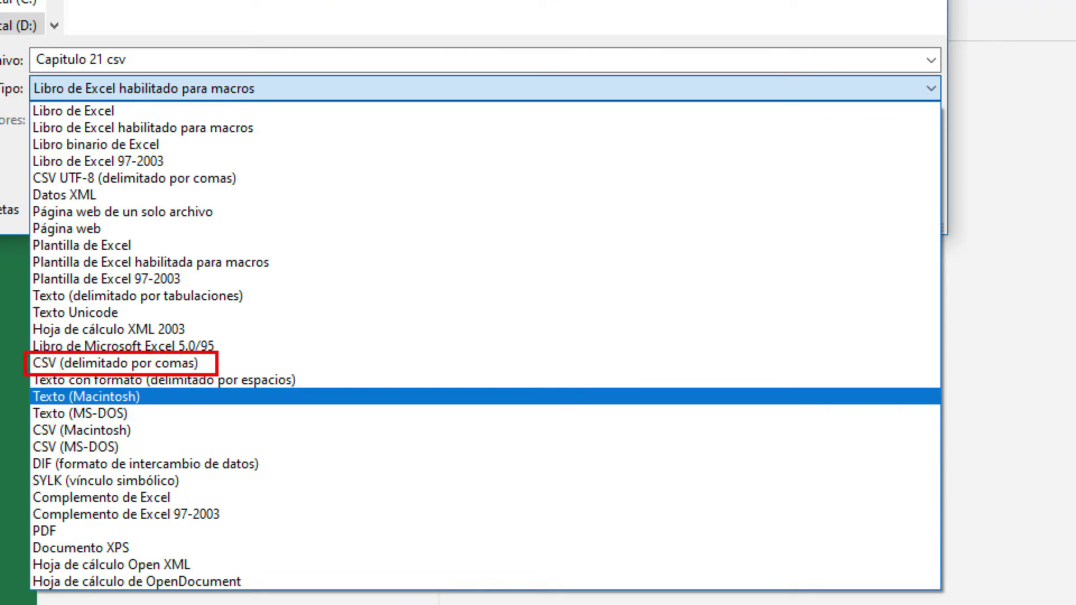
key("Escape")
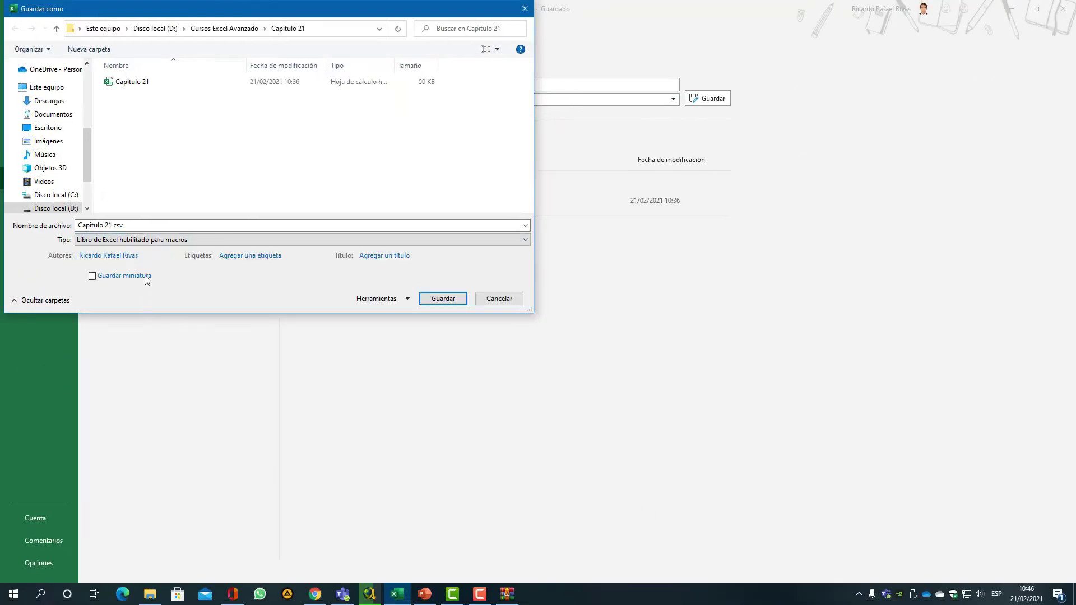
left_click(145, 241)
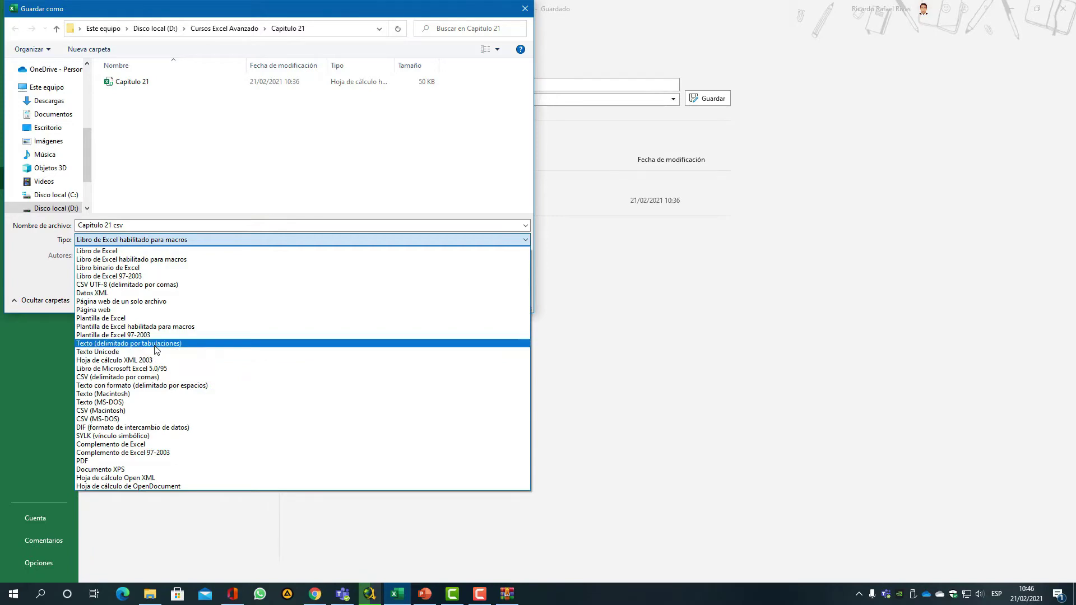
left_click(162, 376)
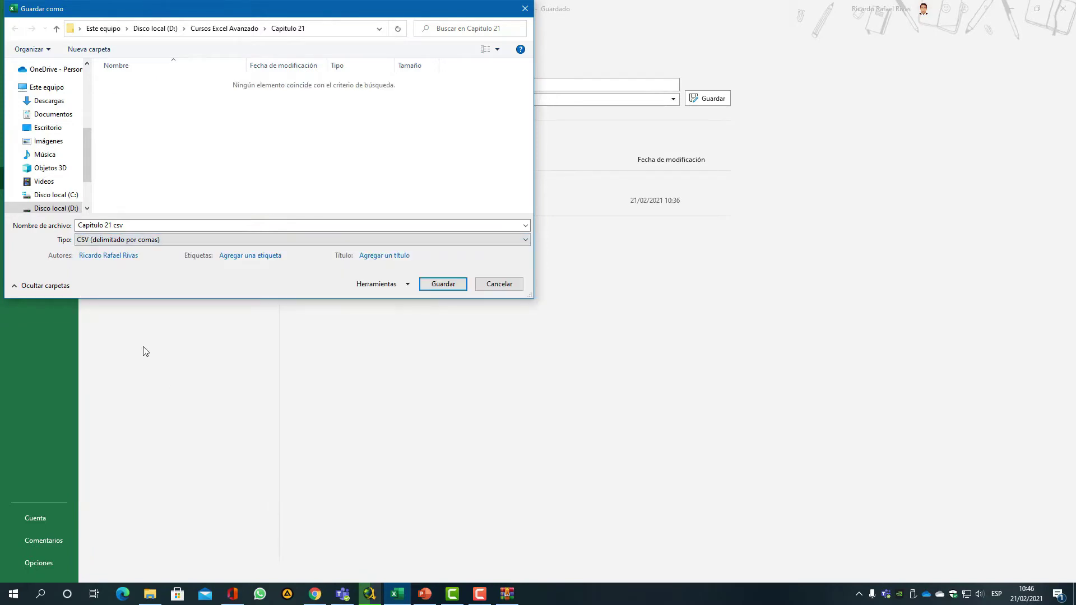
Outline the CSV (Macintosh) and CSV (MS-DOS) formats in red, keeping CSV (delimitado por comas) as the save format.
left_click(140, 241)
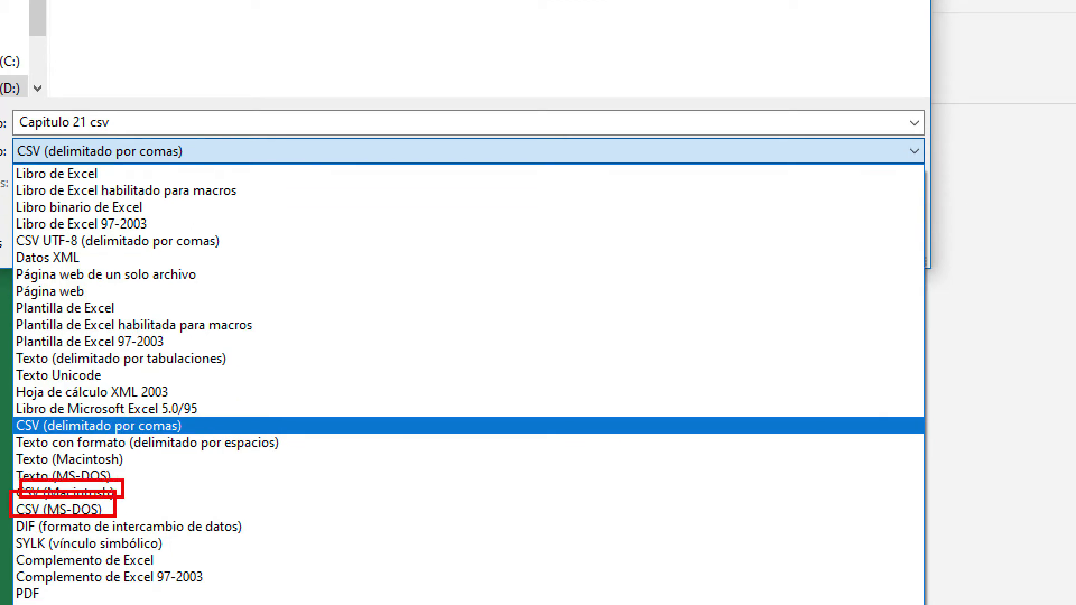
key("Escape")
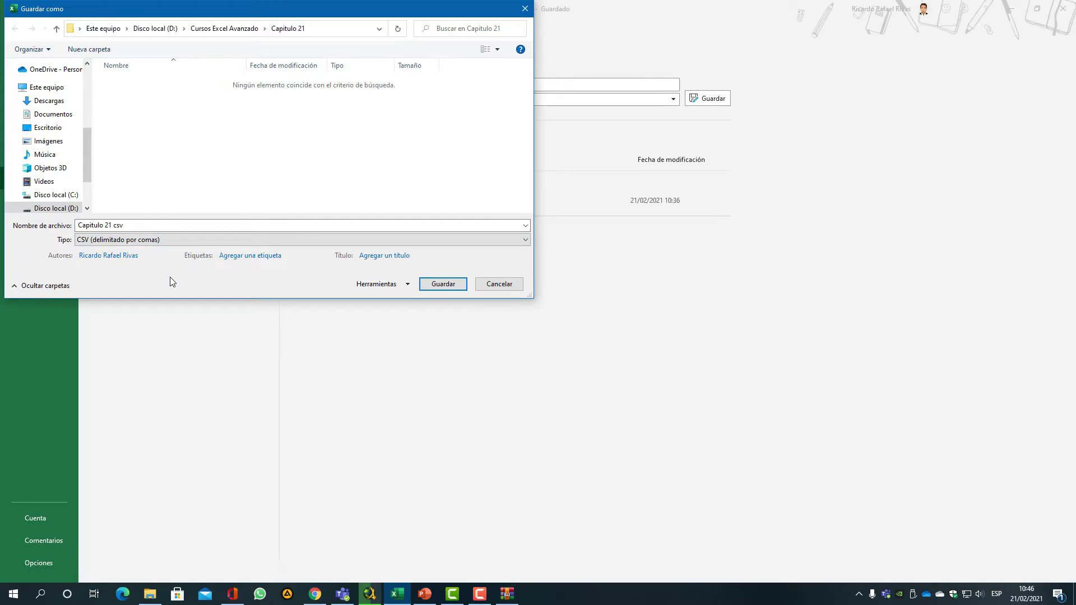
left_click(141, 241)
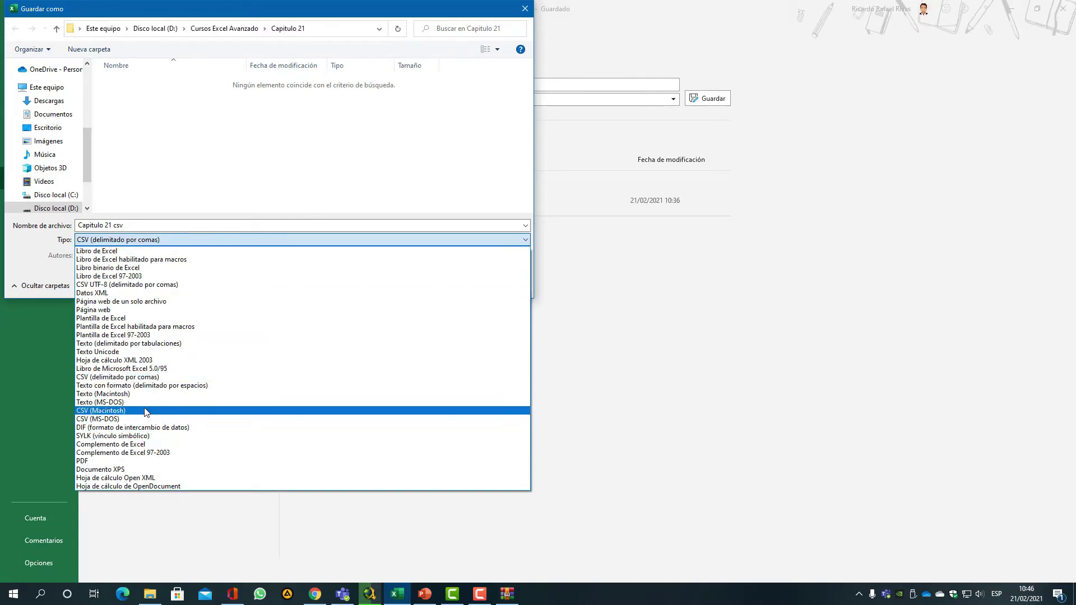
left_click(196, 377)
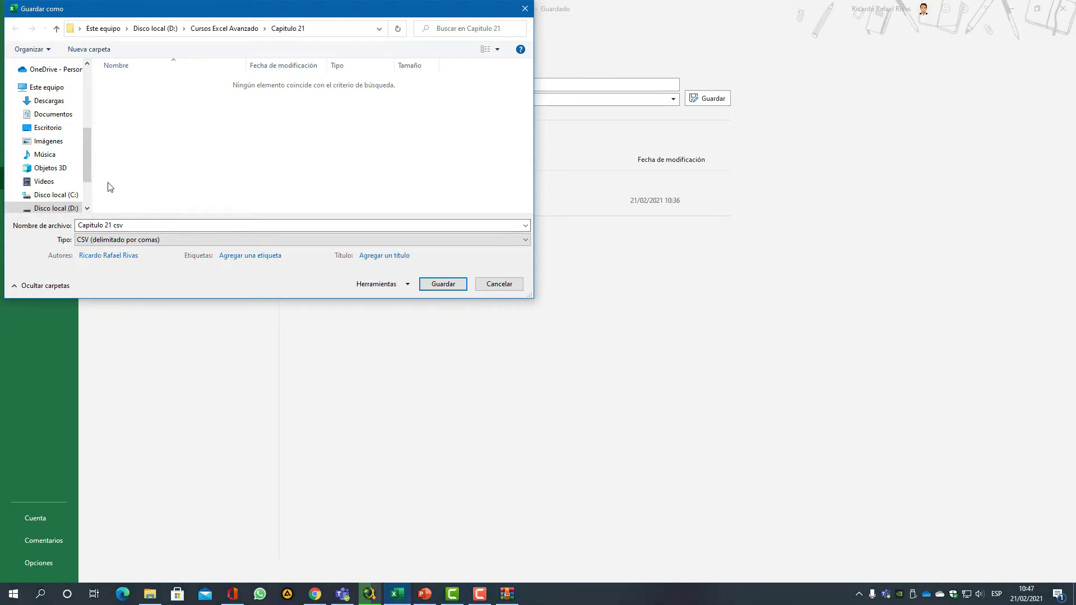
Save the file as Capitulo 21 csv in the Capitulo 21 folder.
left_click(457, 283)
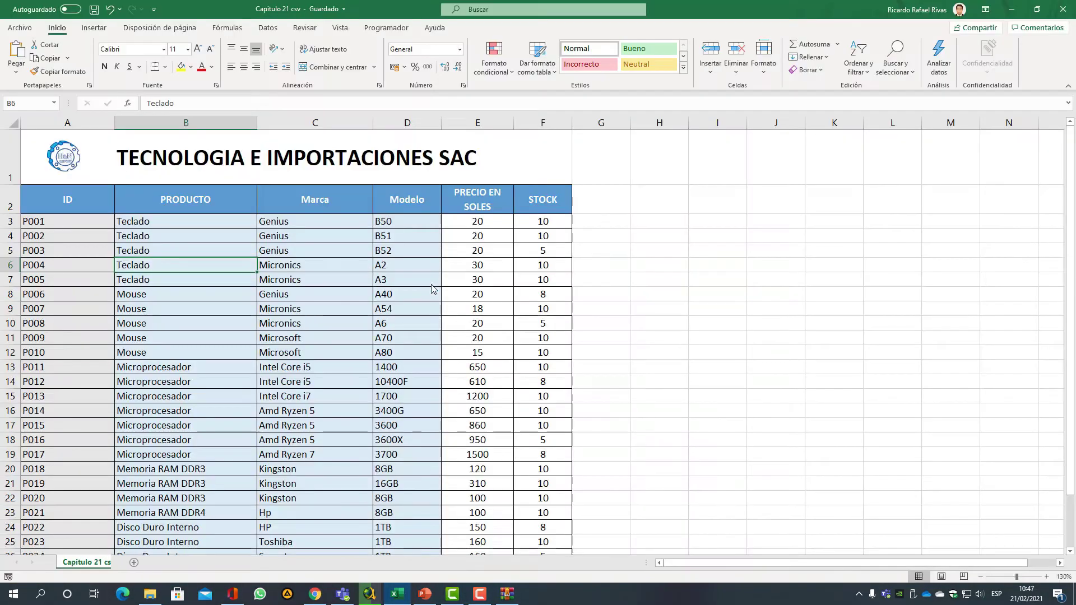
left_click(259, 407)
left_click(211, 355)
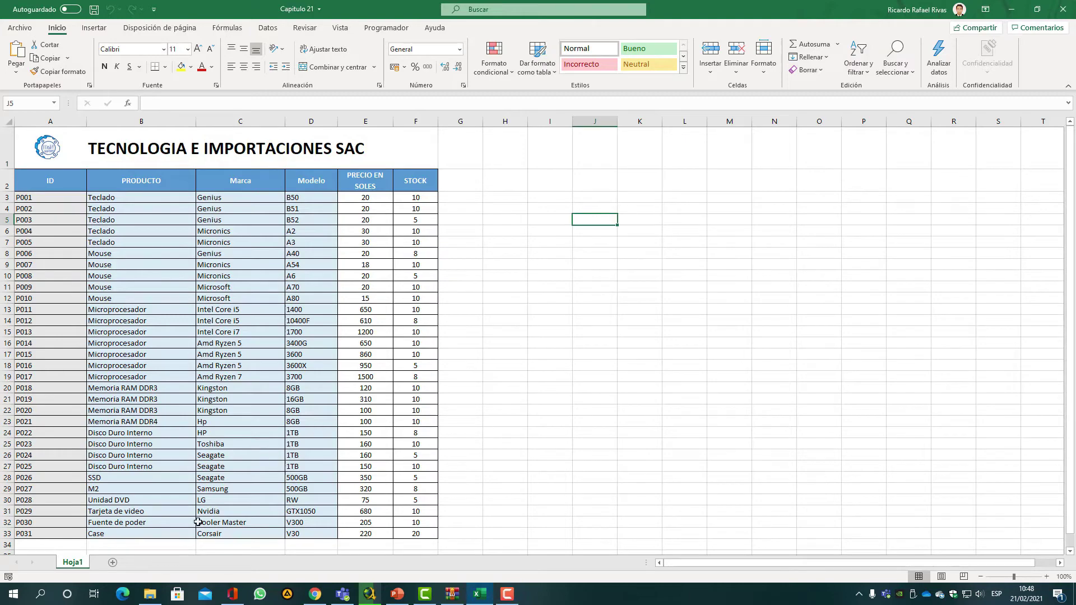
Arrange the original Capitulo 21 workbook on the left half of the screen and the Capitulo 21 folder on the right half.
mouse_move(155, 597)
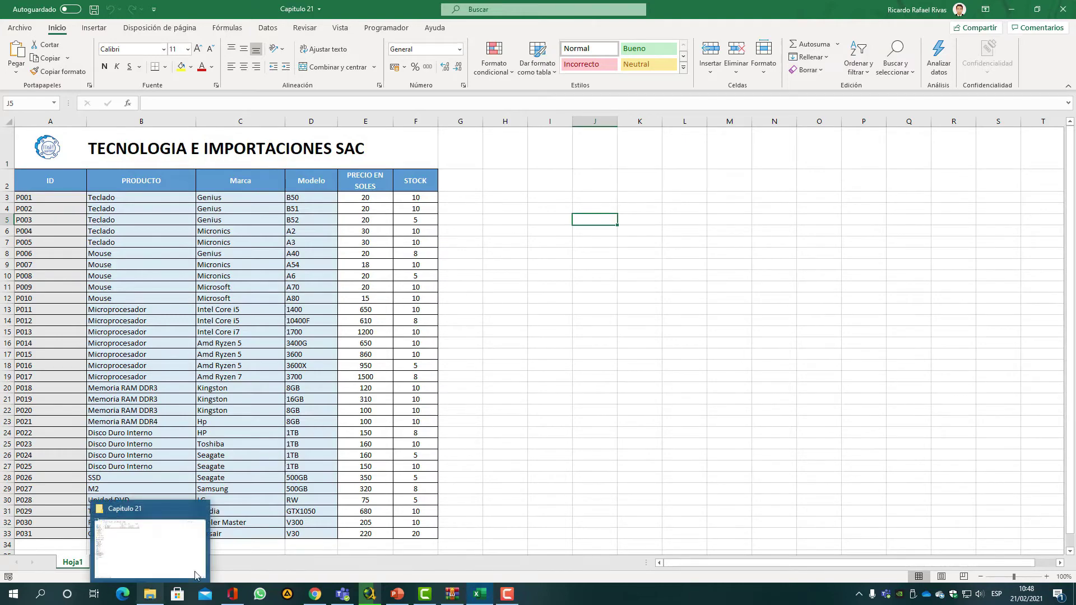
left_click(640, 357)
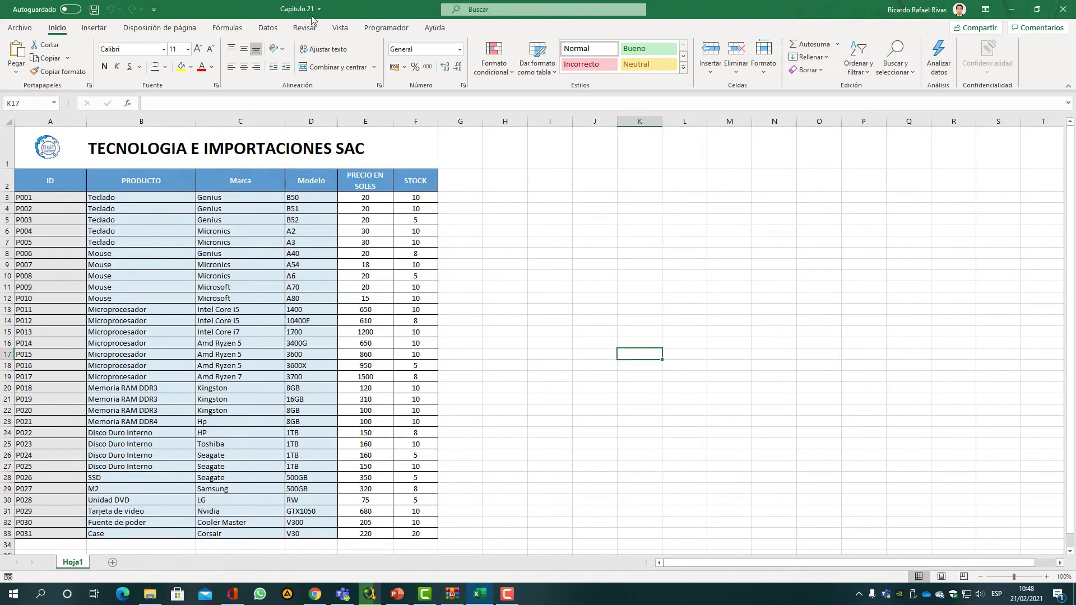
key("super+Left")
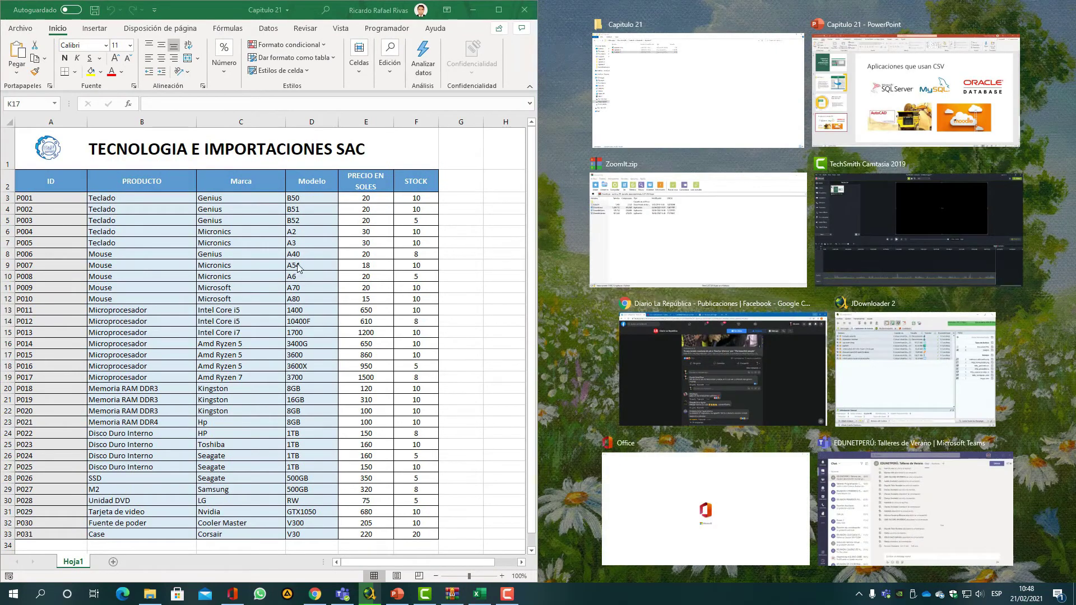
left_click(681, 124)
left_click(754, 169)
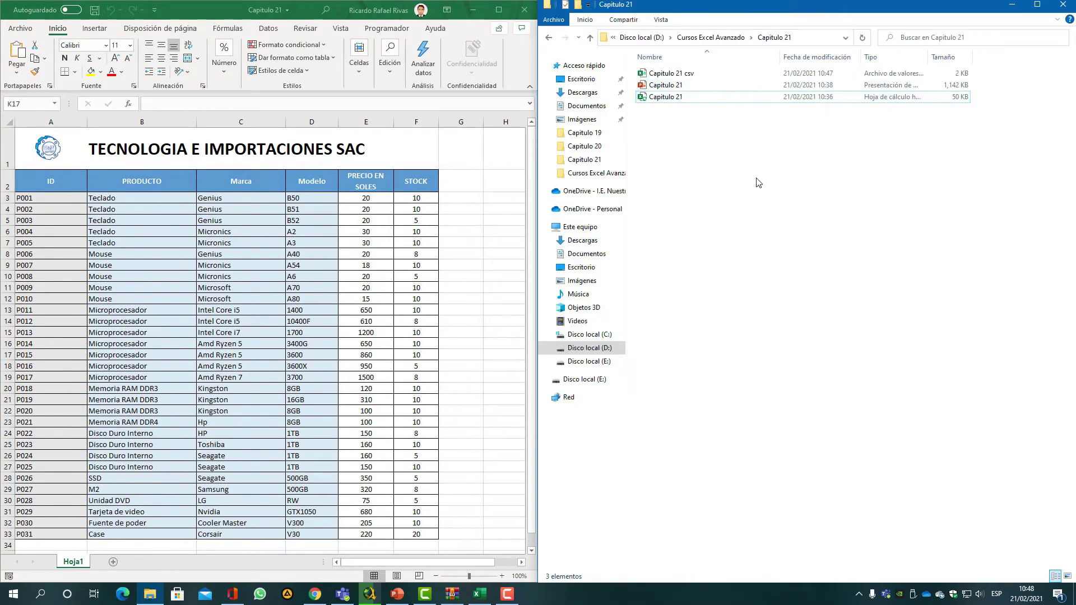
Magnify the folder with ZoomIt and outline the Capitulo 21 csv file in red.
key("ctrl+1")
left_click(690, 75)
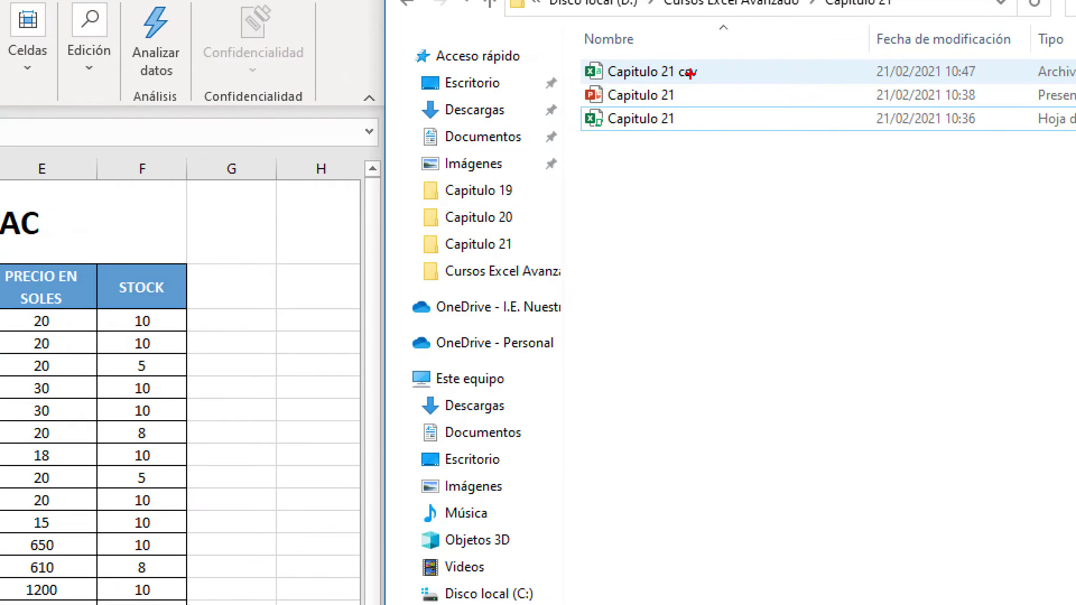
left_click_drag(564, 42, 735, 82)
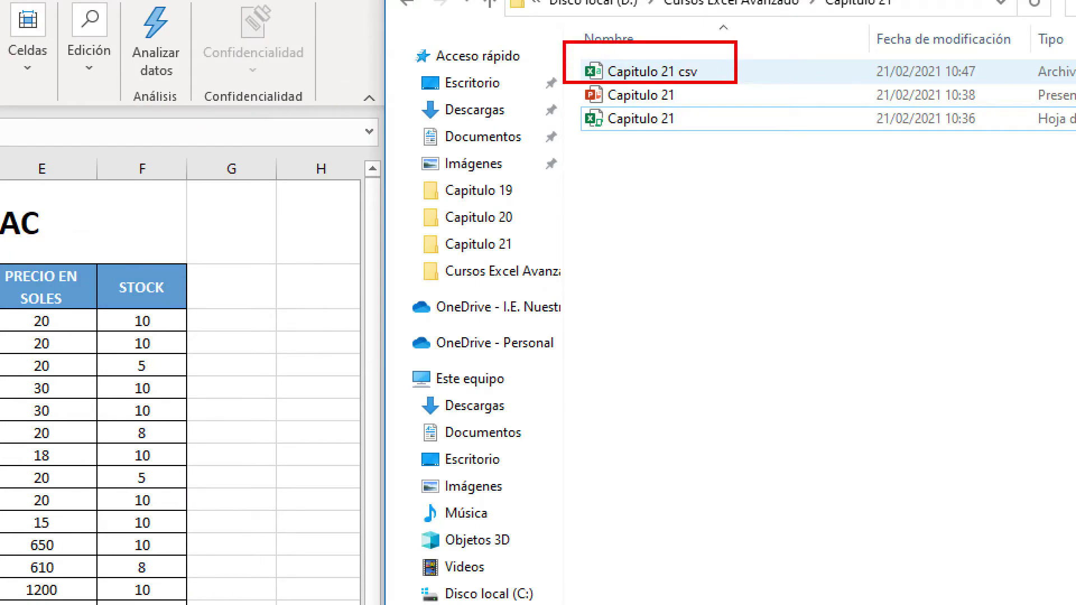
key("Escape")
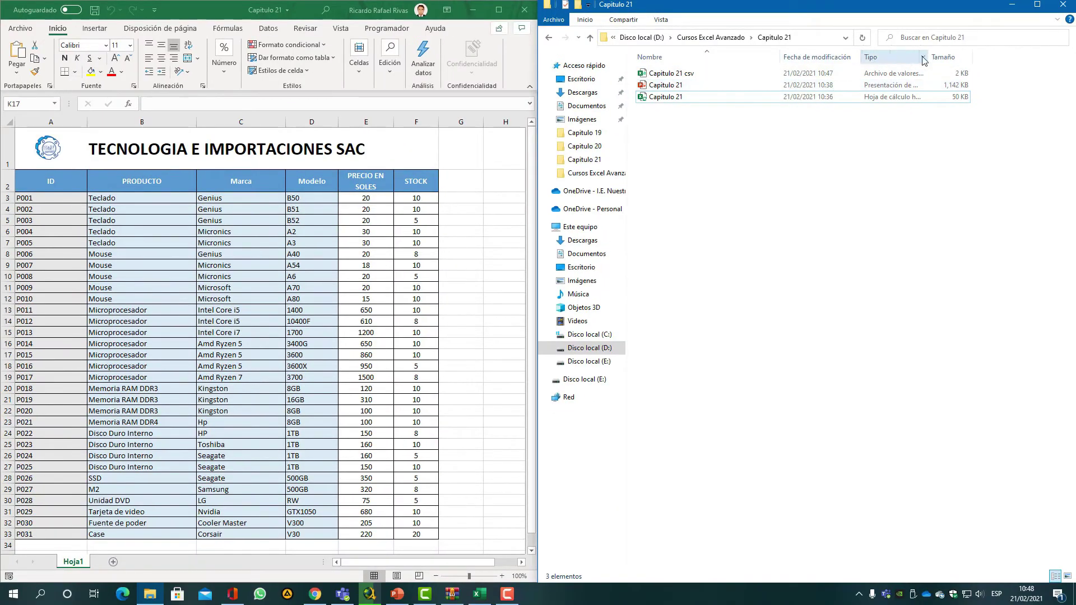
Widen the folder's Tipo column and outline the comma-separated values type of Capitulo 21 csv in red on the magnified view.
left_click_drag(926, 57, 1024, 57)
key("ctrl+1")
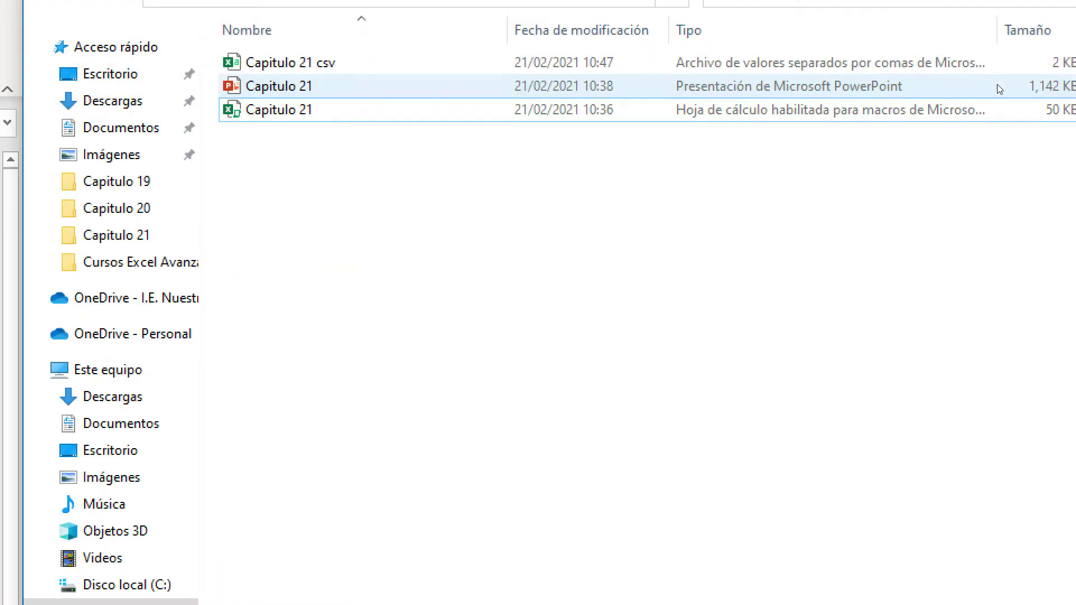
left_click(756, 48)
left_click_drag(700, 53, 1057, 85)
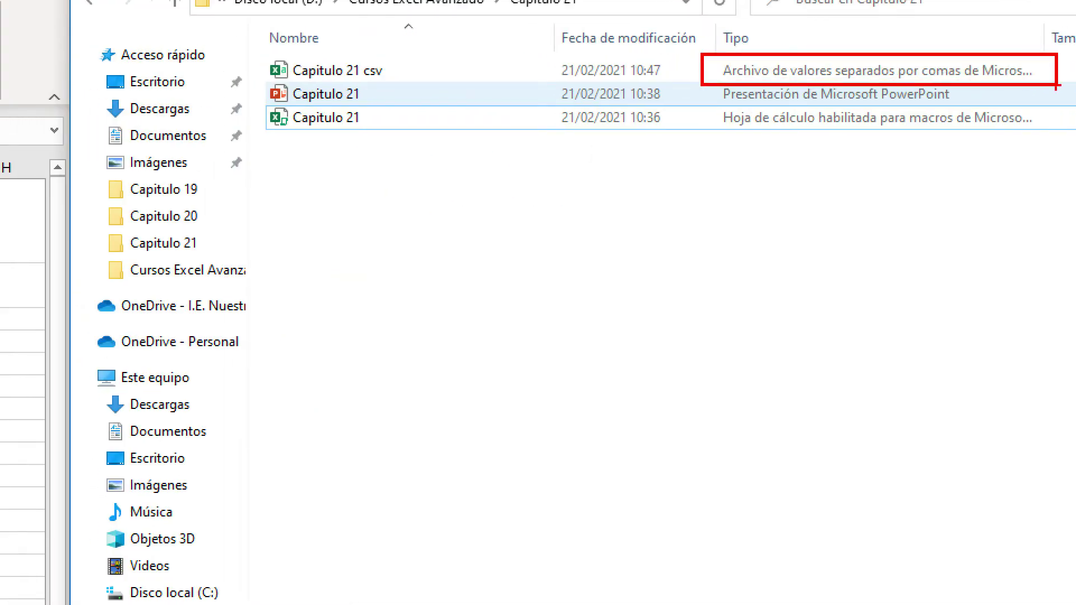
key("Escape")
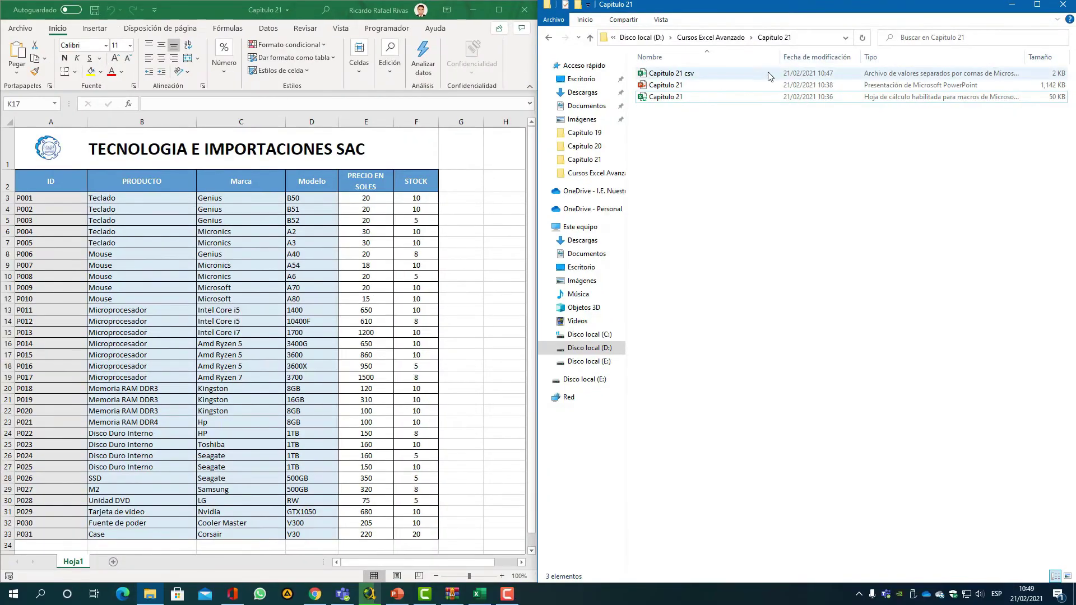
Open Capitulo 21 csv alongside the original workbook and fit its PRODUCTO column to the contents.
double_click(729, 73)
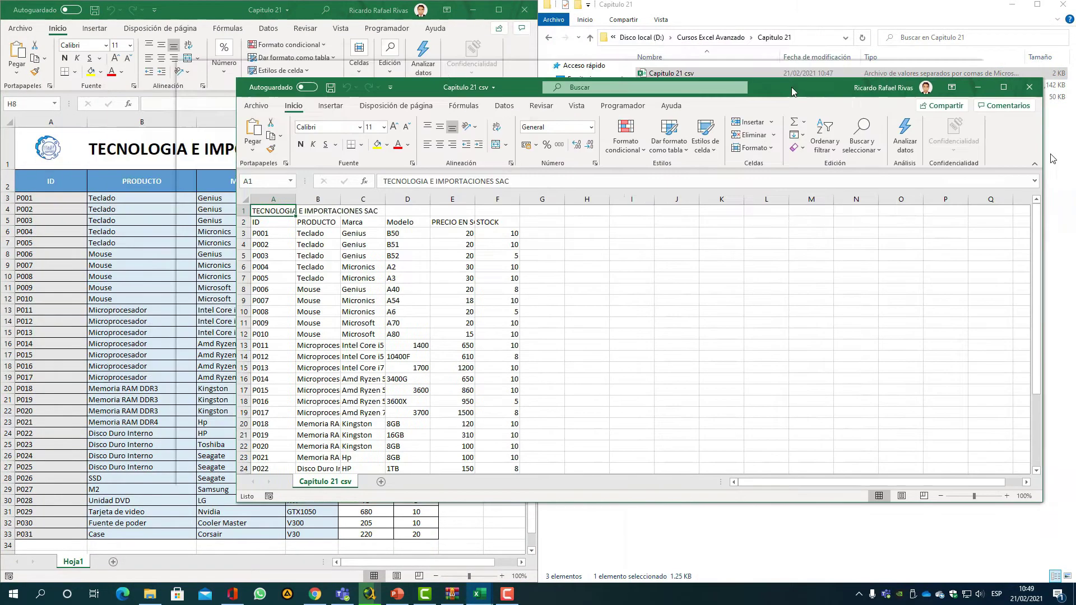
key("super+Right")
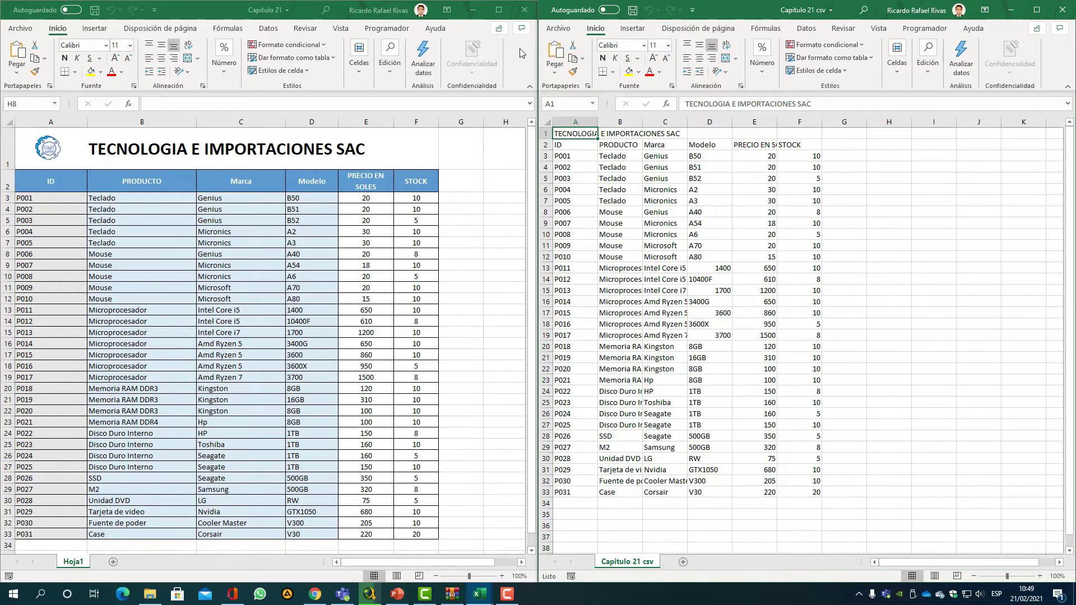
double_click(642, 122)
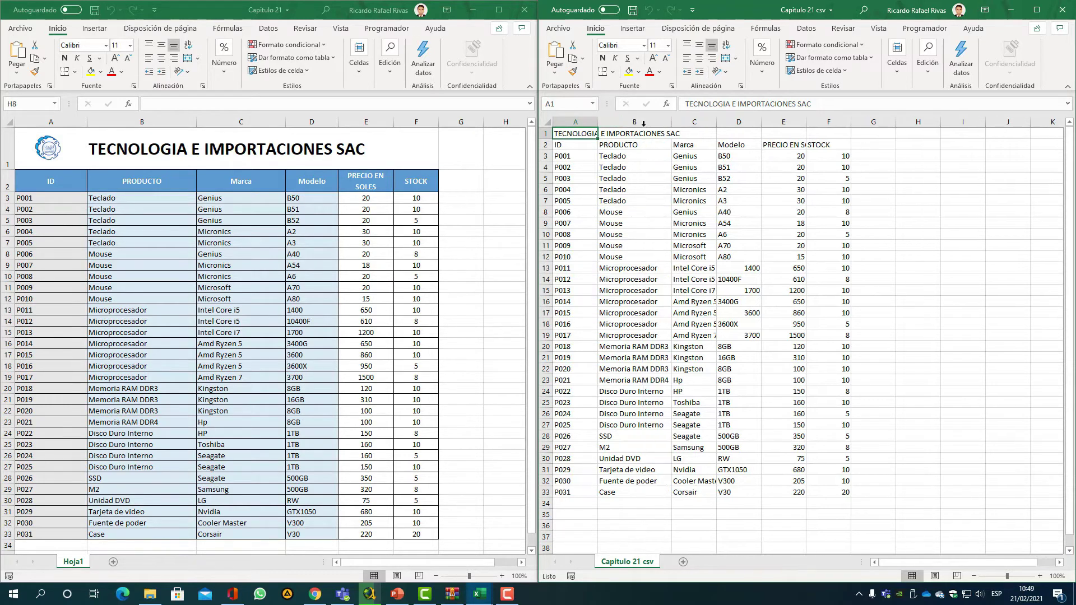
Compare the cell formatting and logo of the original sheet with the product rows of the CSV sheet.
left_click(117, 254)
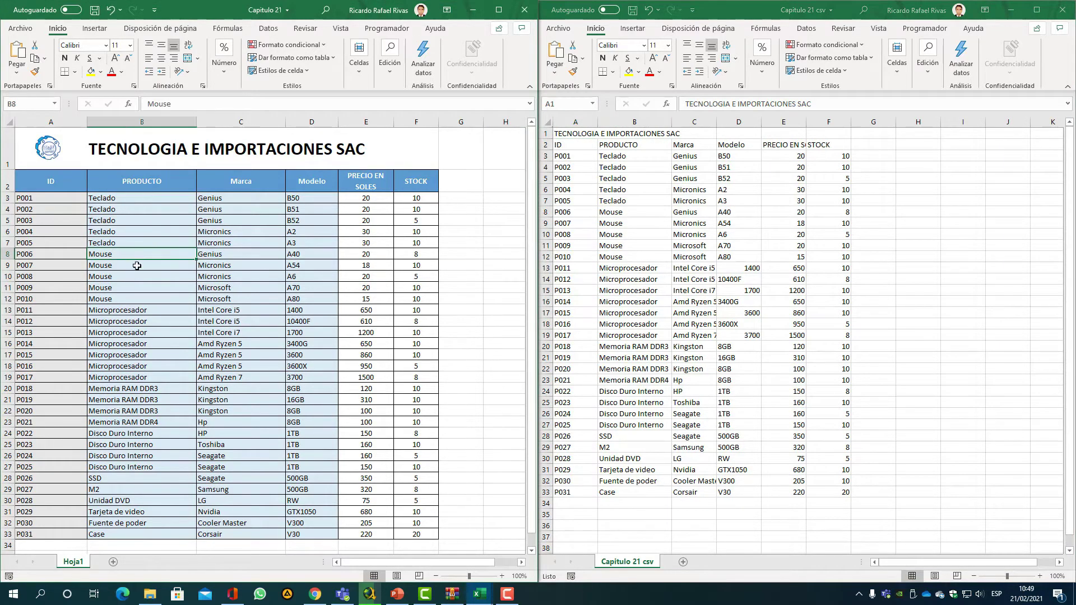
left_click(55, 150)
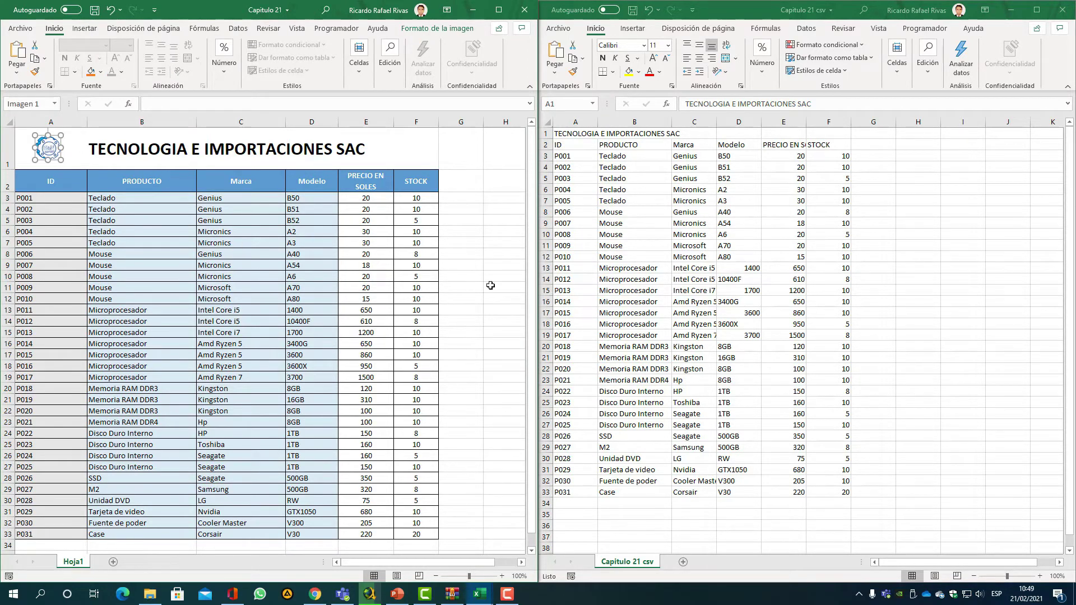
left_click(624, 265)
left_click(620, 312)
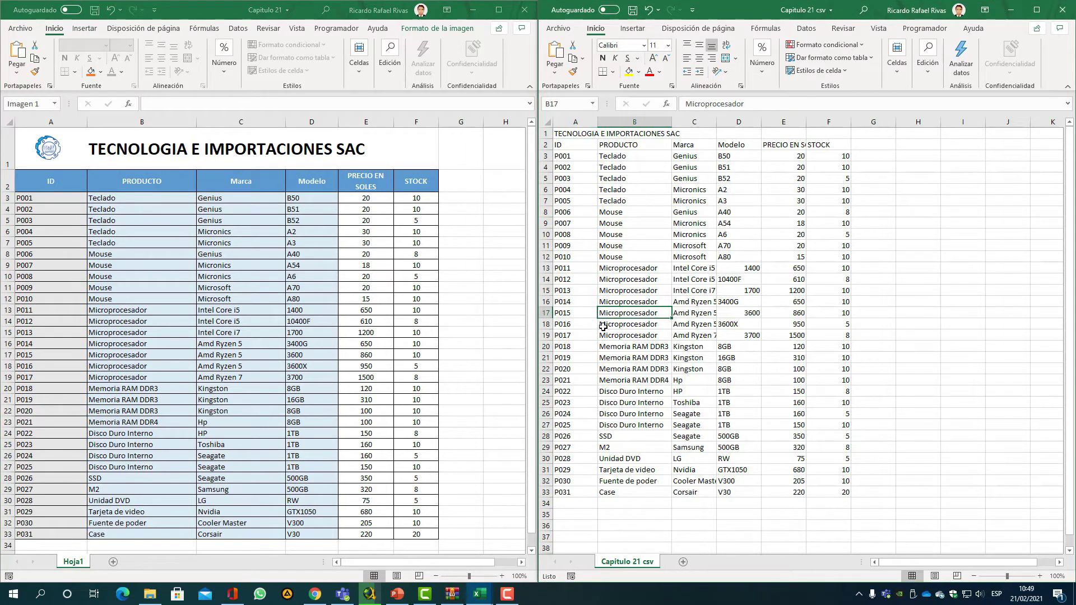
left_click(657, 190)
Fit the Marca, Modelo and PRECIO EN SOLES columns of the CSV sheet to their contents.
left_click_drag(673, 119, 739, 119)
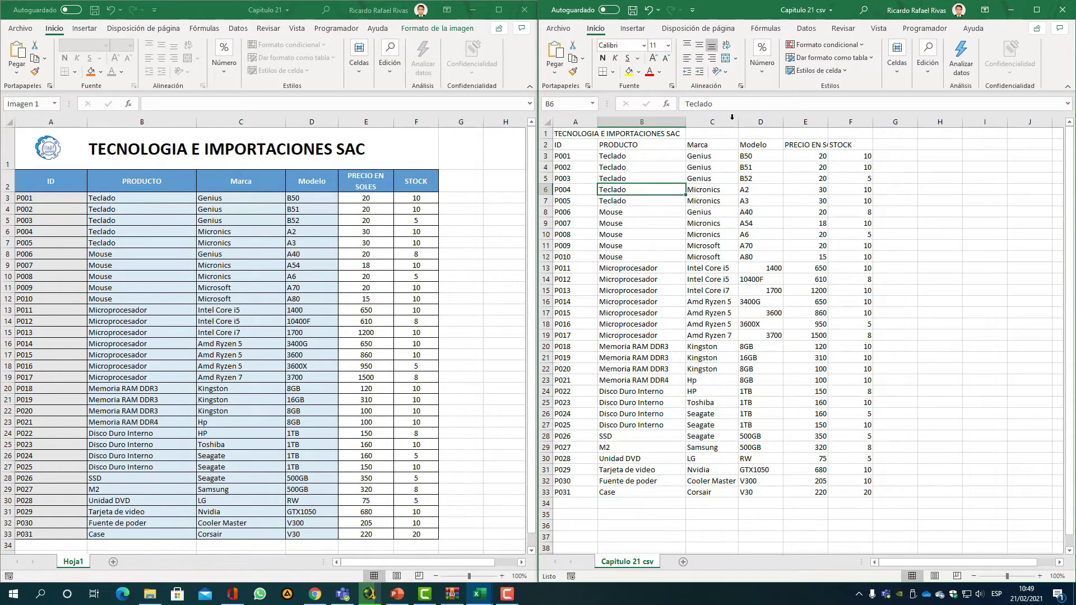
double_click(783, 123)
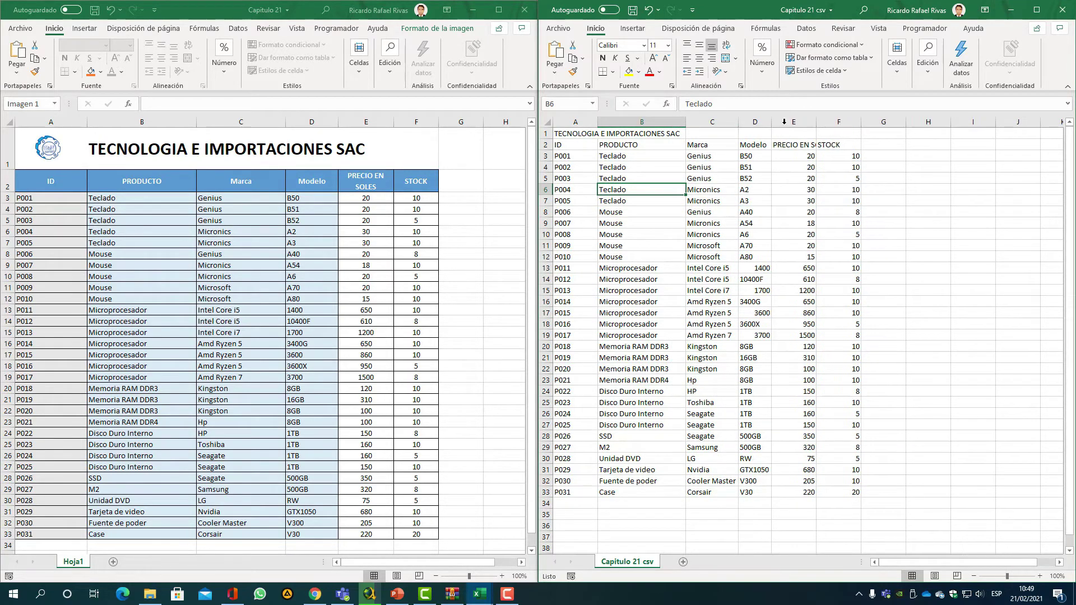
double_click(820, 124)
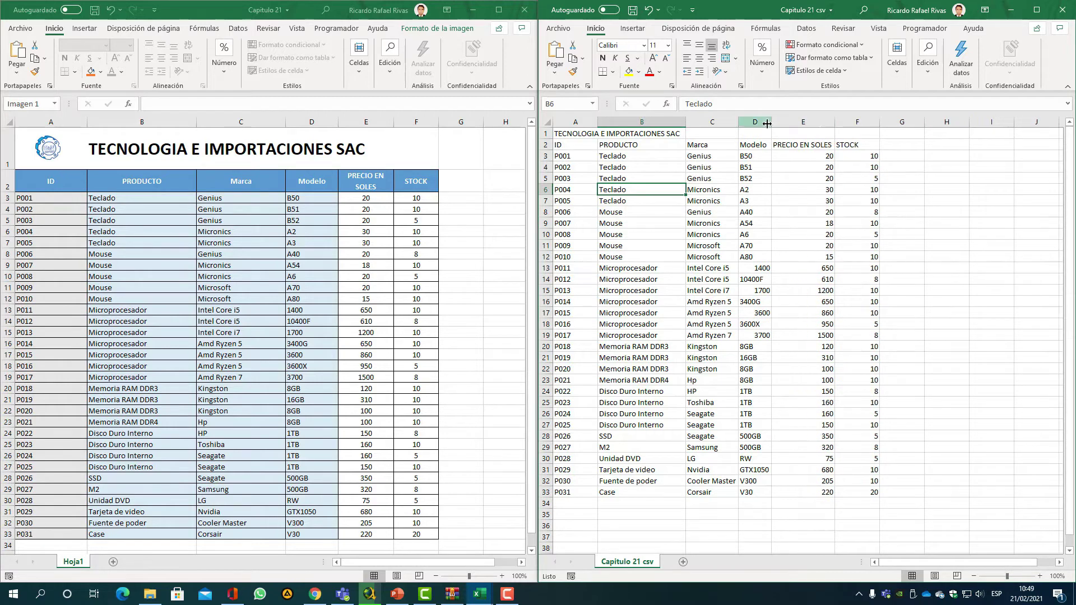
Widen the CSV sheet's Modelo column and examine the product rows from P001 to P031 across all six columns.
left_click_drag(772, 123, 785, 123)
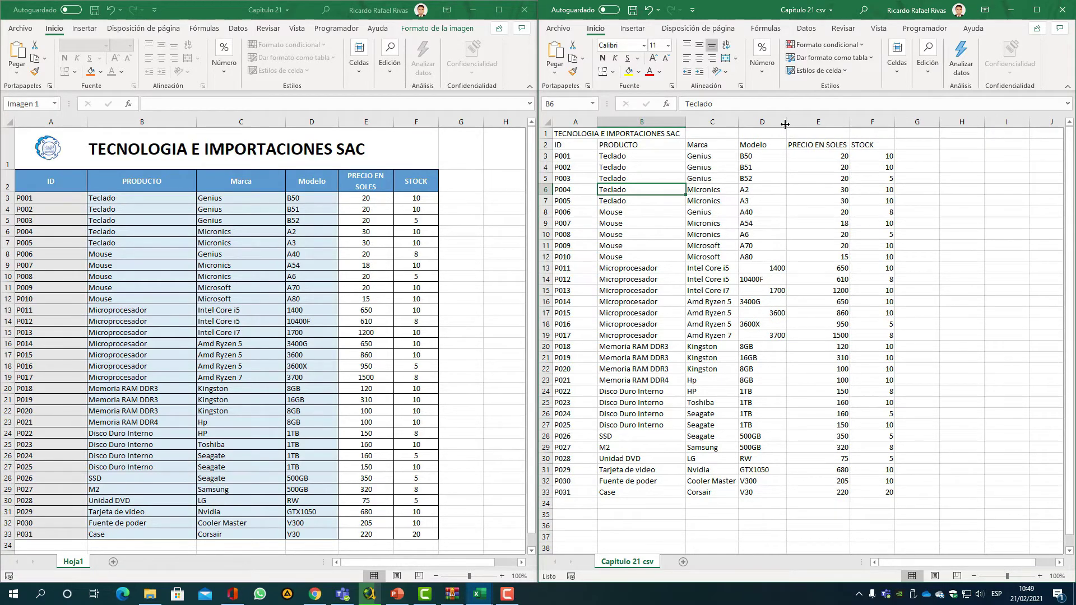
left_click(591, 222)
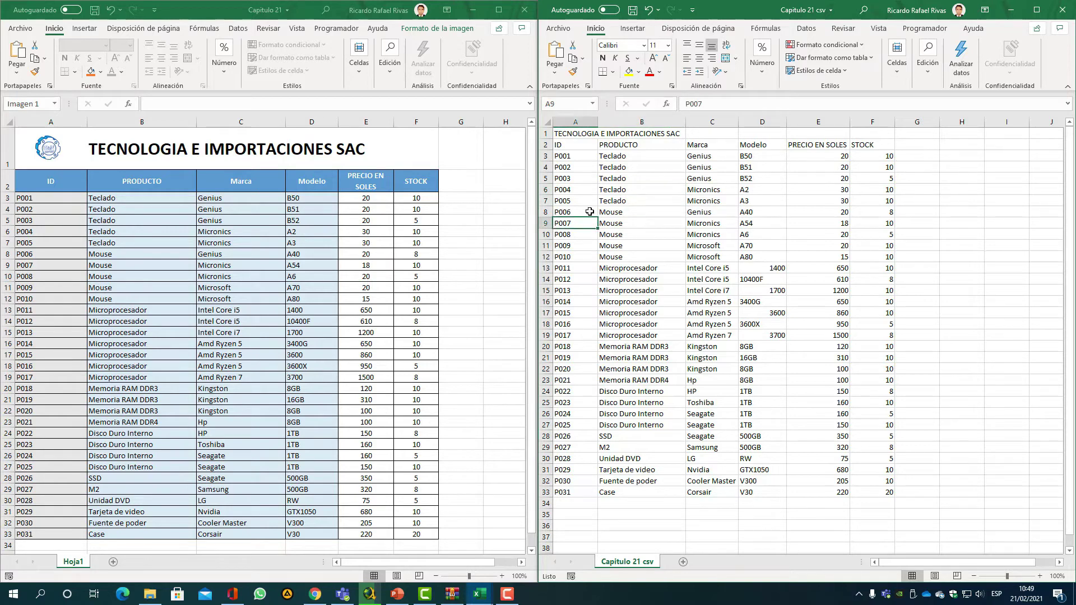
left_click_drag(570, 156, 854, 490)
left_click(707, 479)
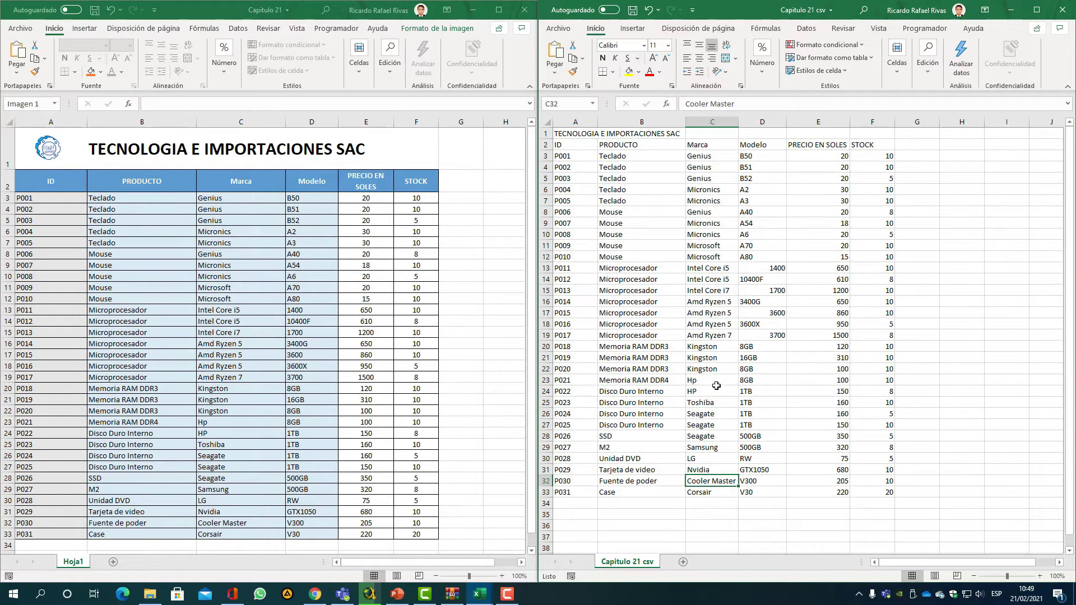
left_click(713, 385)
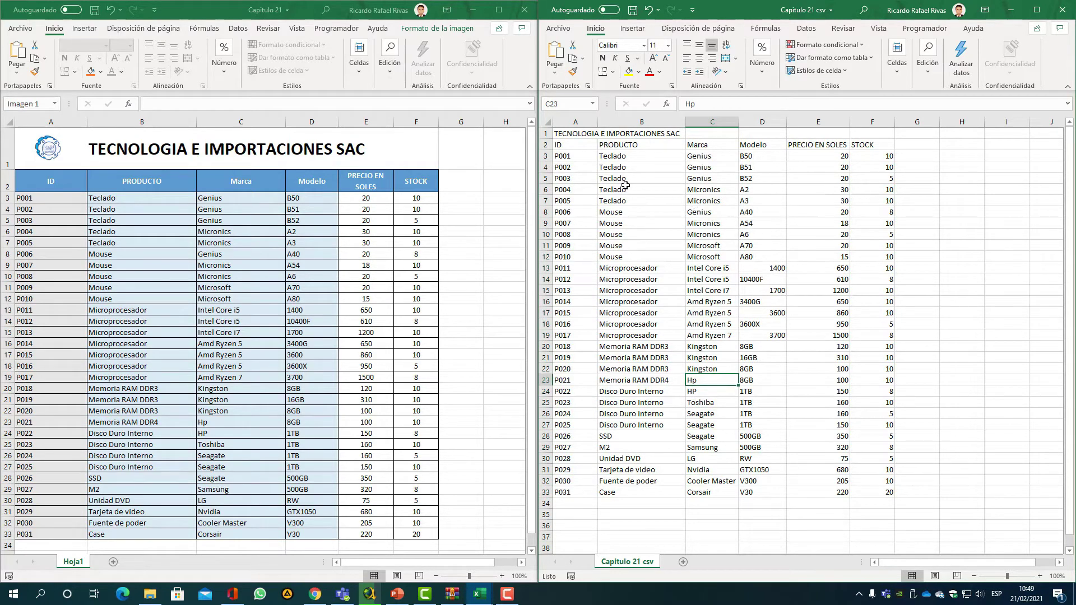
left_click(678, 234)
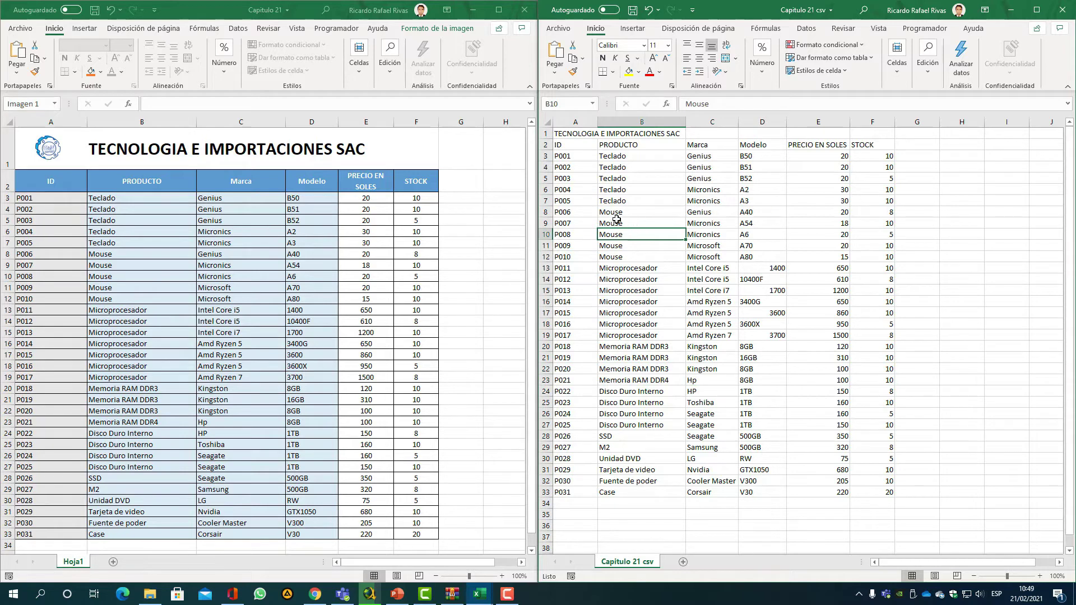
left_click_drag(568, 155, 881, 494)
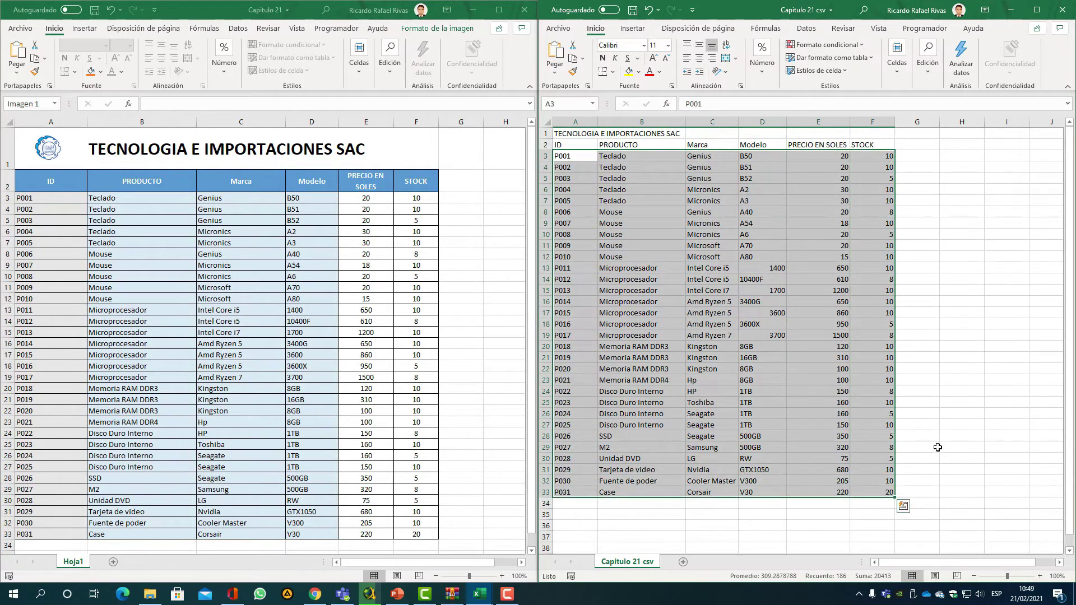
left_click(936, 447)
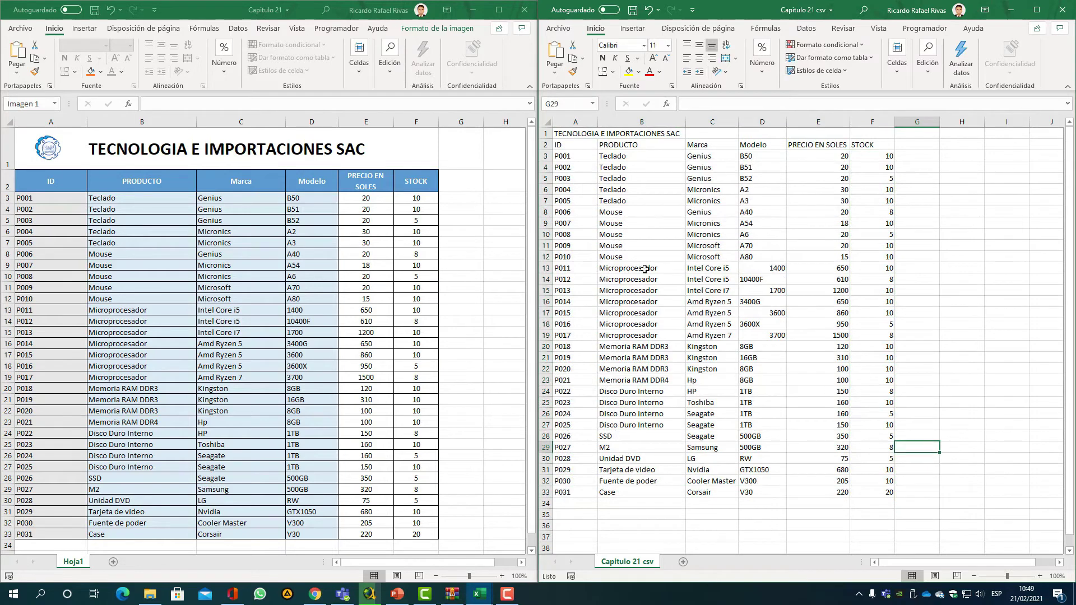
left_click(954, 239)
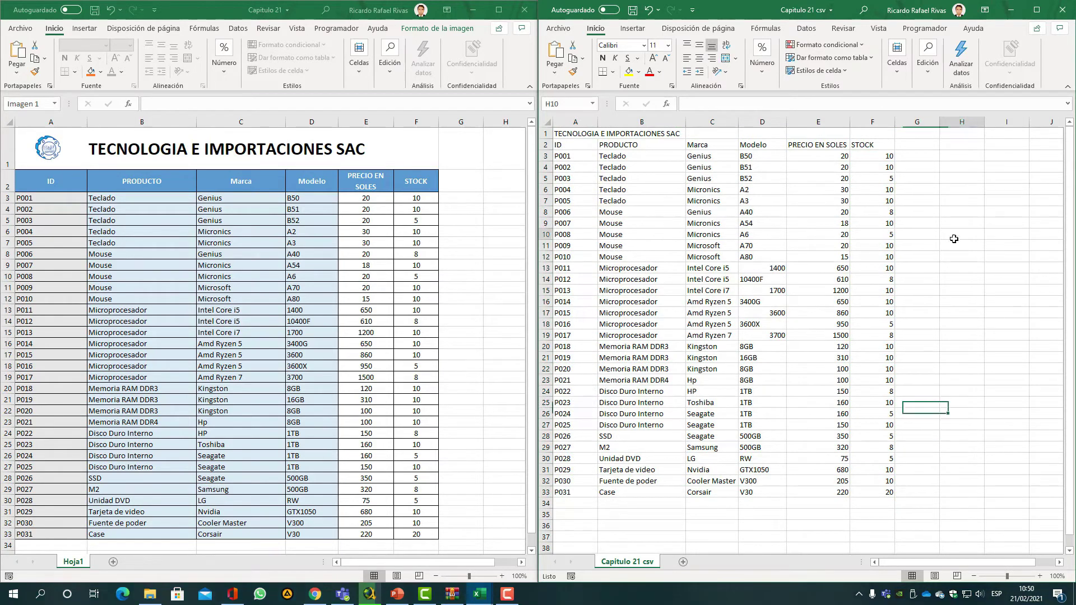
Close the CSV workbook without saving and open Capitulo 21 csv for editing in Notepad, placed beside the original workbook.
left_click(1063, 10)
left_click(555, 311)
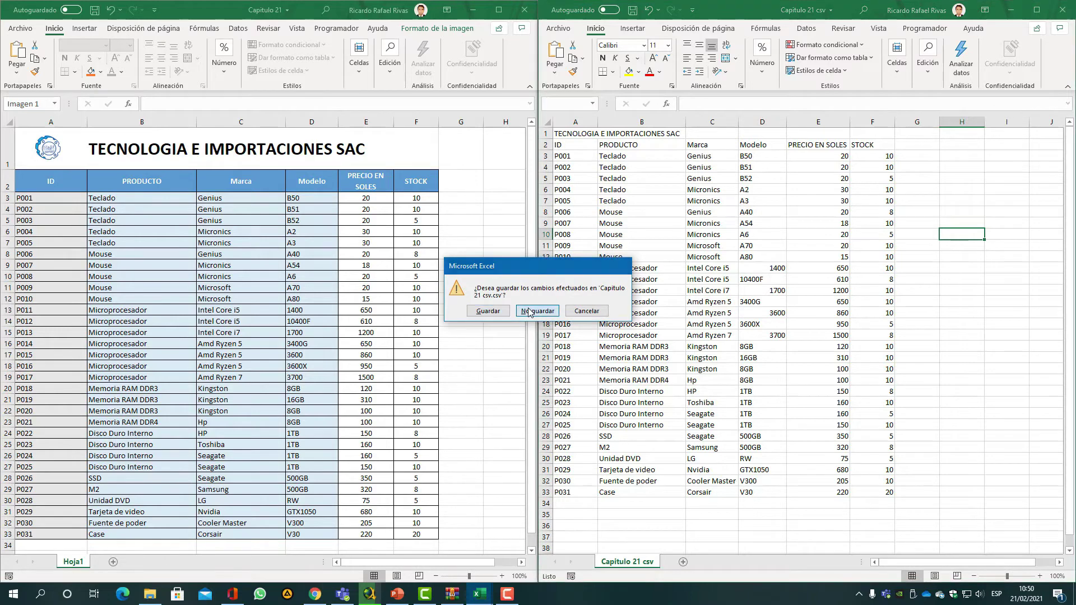
right_click(689, 77)
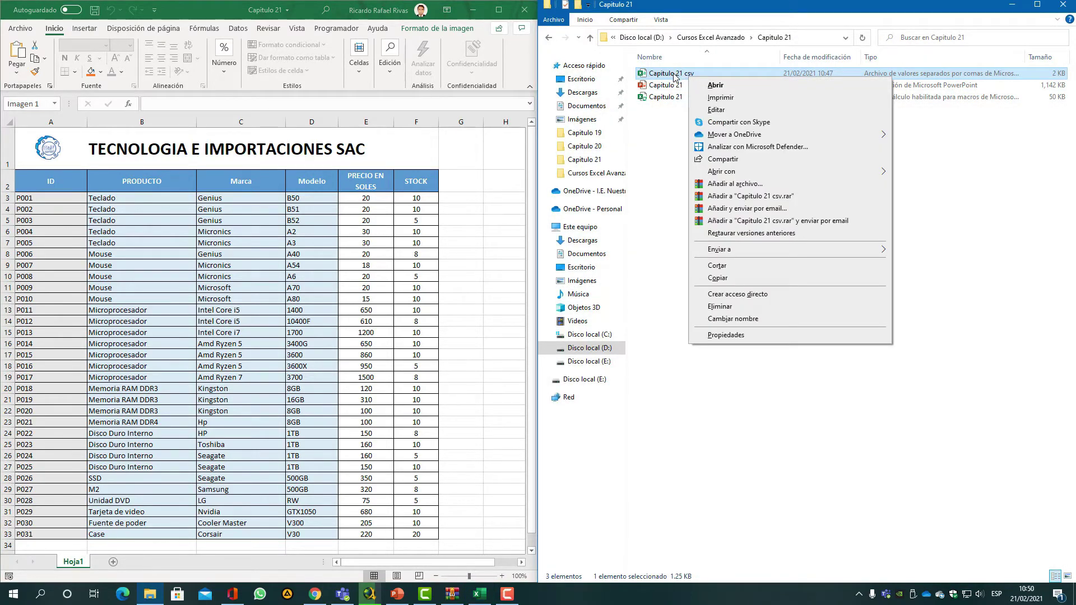
left_click(745, 110)
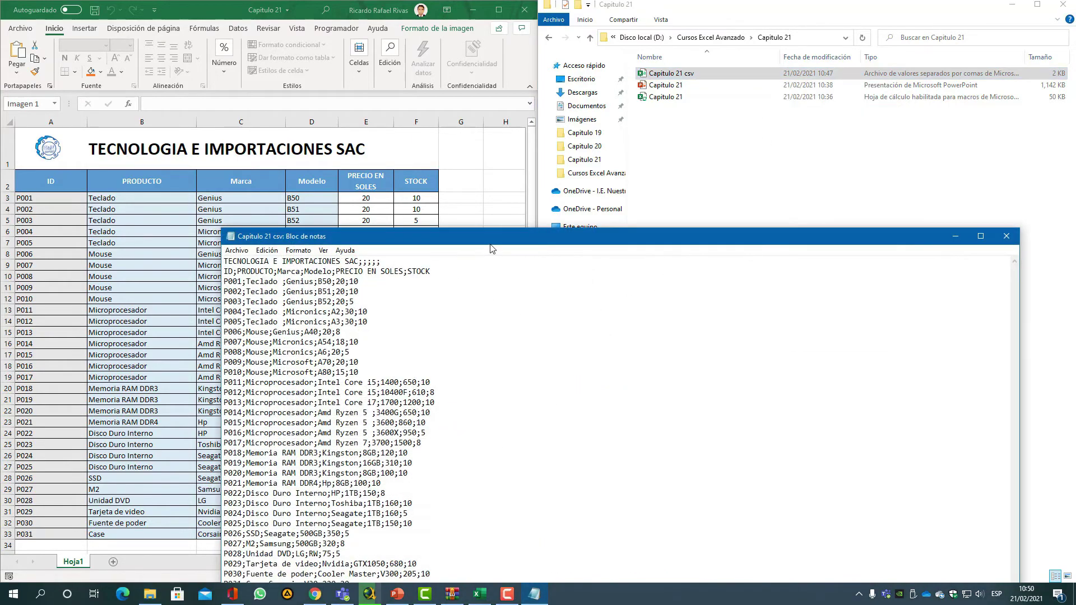
left_click_drag(490, 248, 1070, 241)
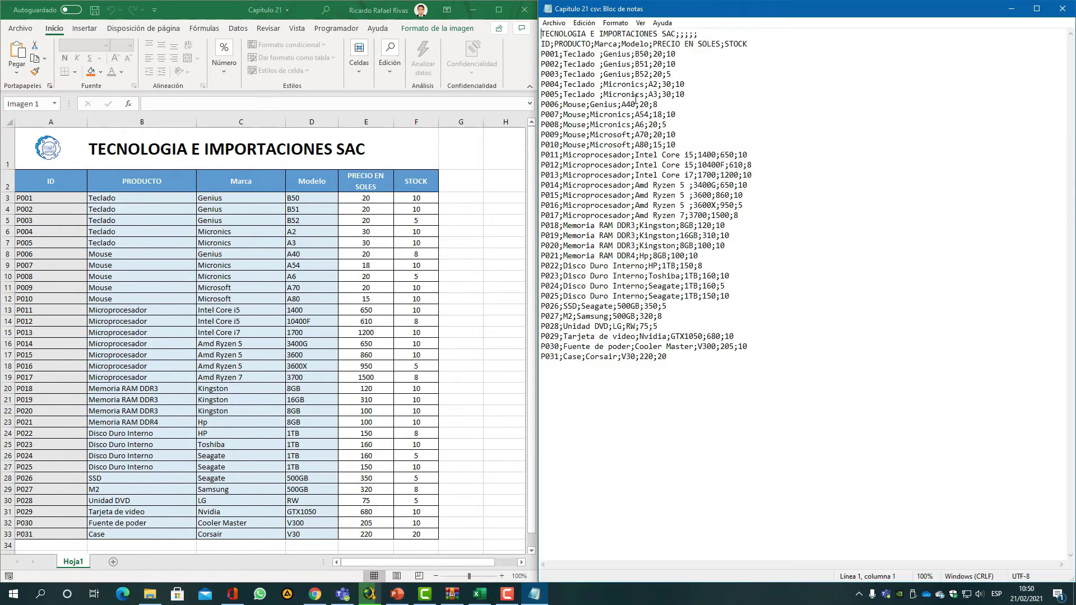
Enlarge the Notepad text to 230% and compare the separated values of product P001 with row 3 of the original sheet.
scroll(594, 71, "up", 10, "ctrl")
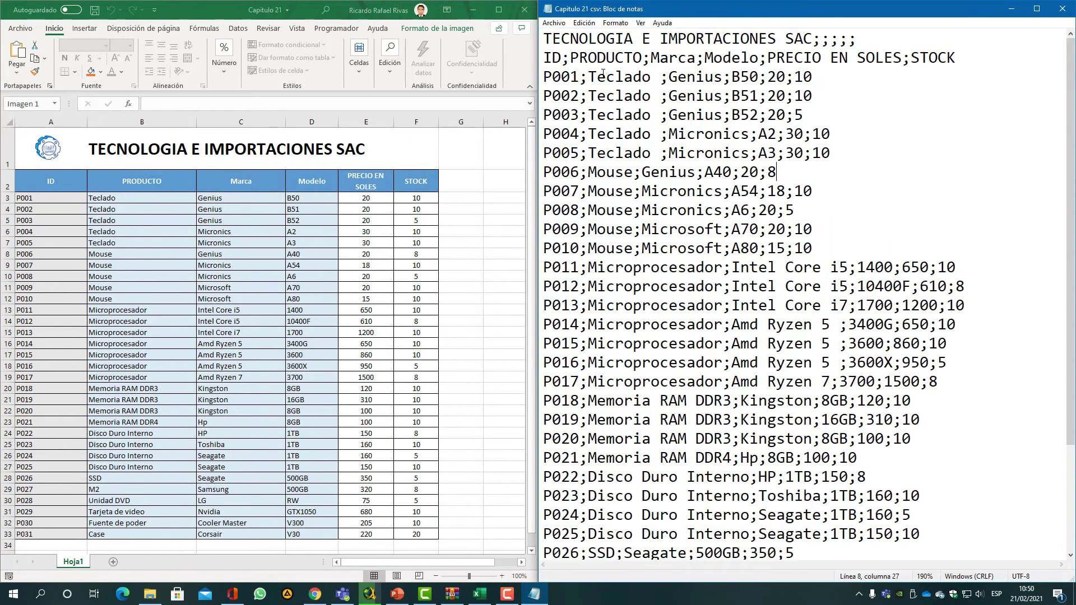
scroll(610, 88, "up", 3, "ctrl")
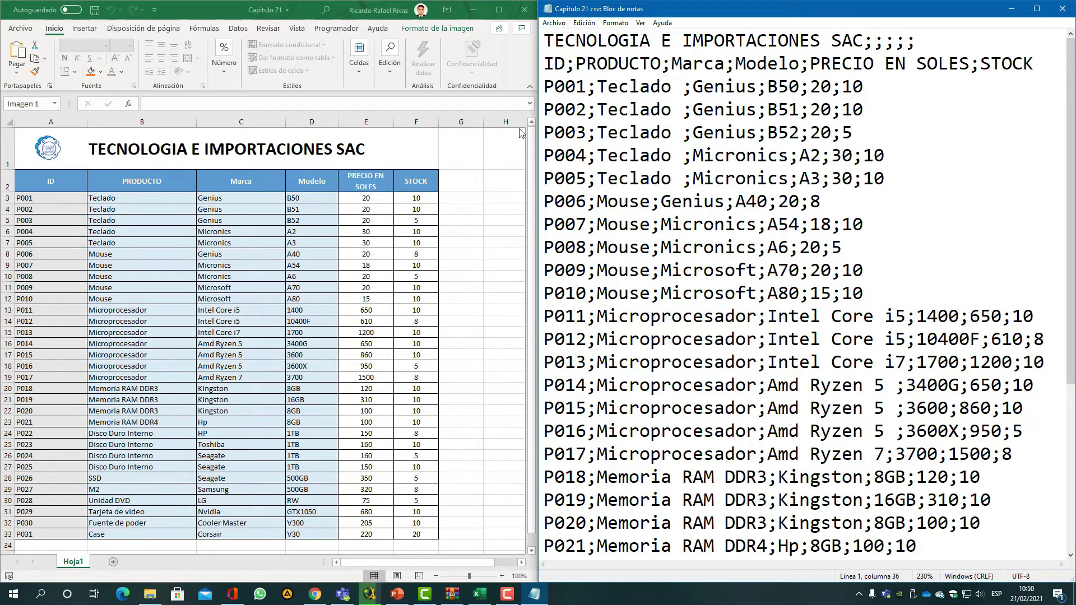
left_click(588, 91)
left_click(848, 91)
left_click(53, 200)
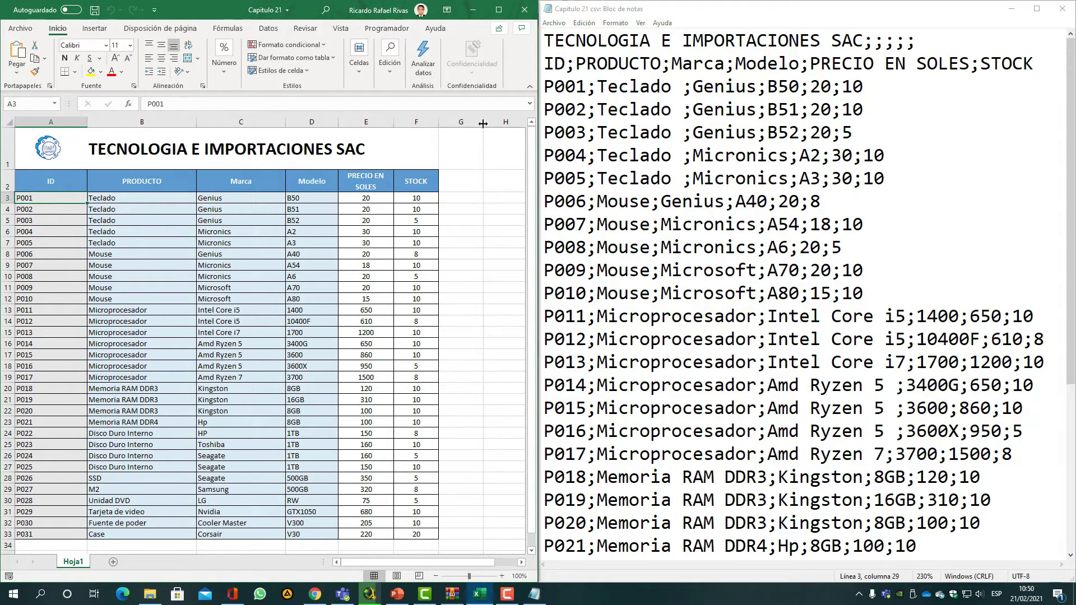
left_click(600, 100)
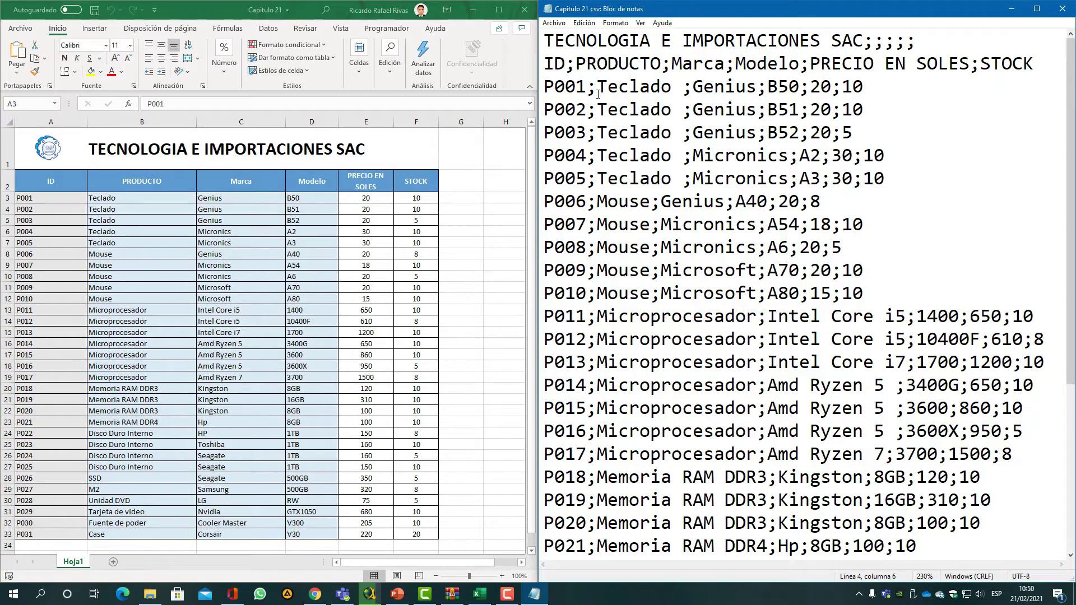
left_click(228, 199)
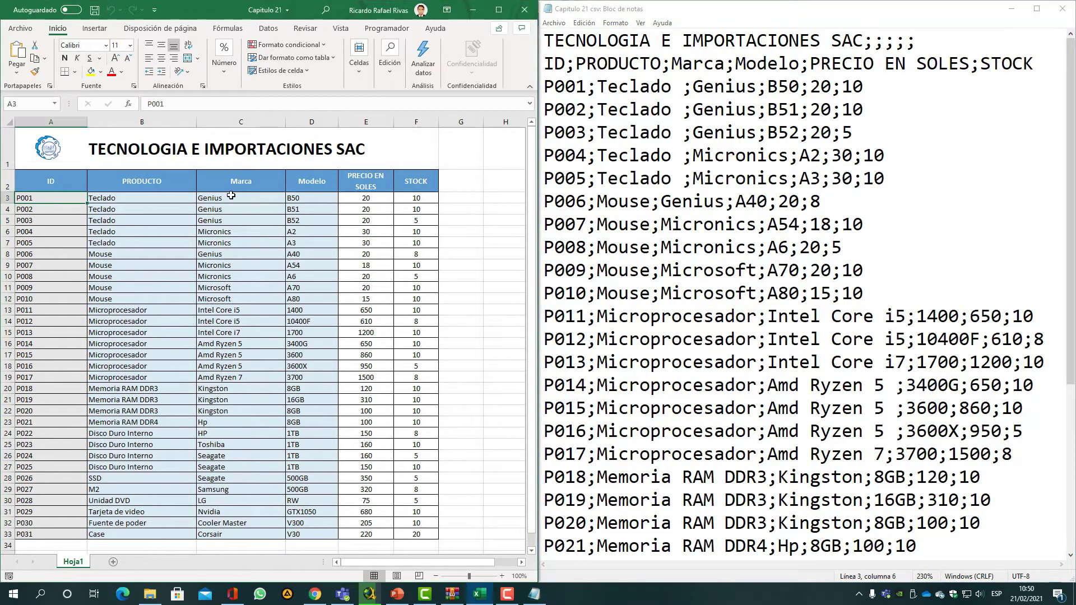
left_click(760, 91)
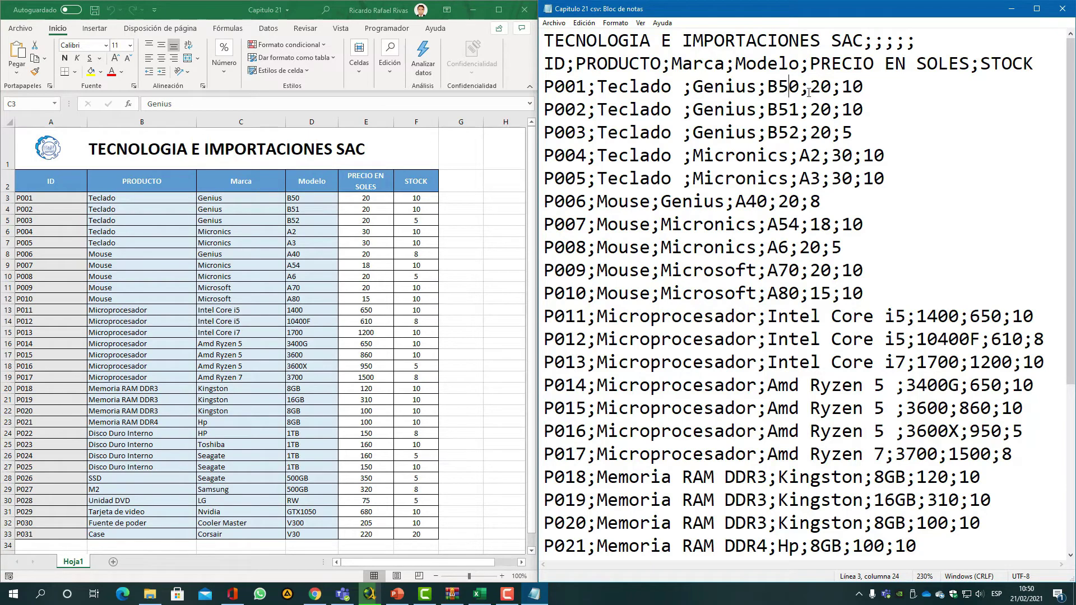
left_click(840, 91)
Read through the remaining product lines of the text file down to P031, checking the separators between values.
scroll(867, 171, "down", 4)
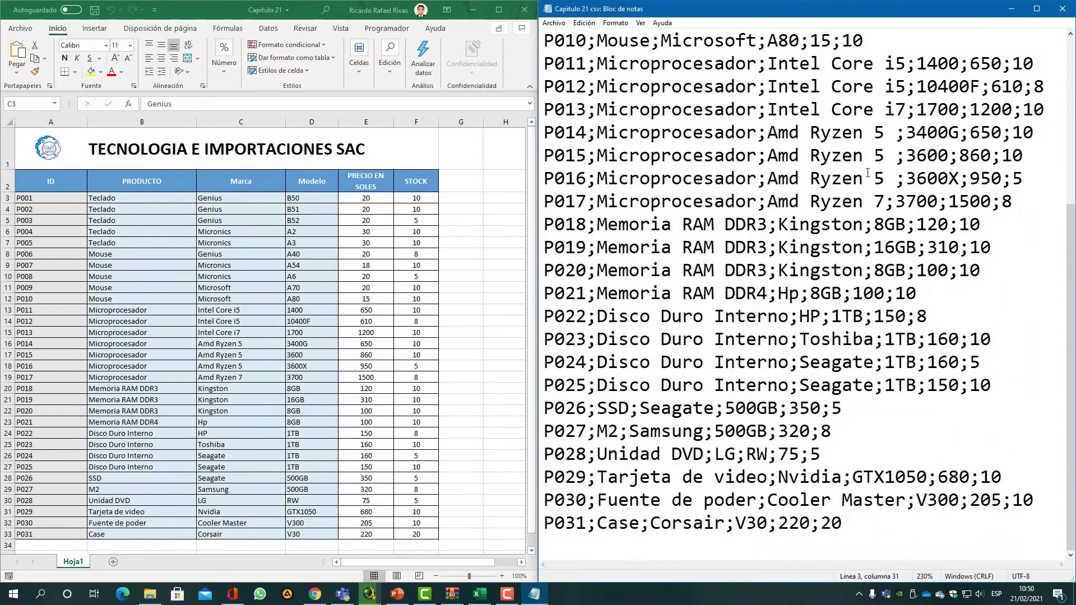
scroll(934, 121, "up", 4)
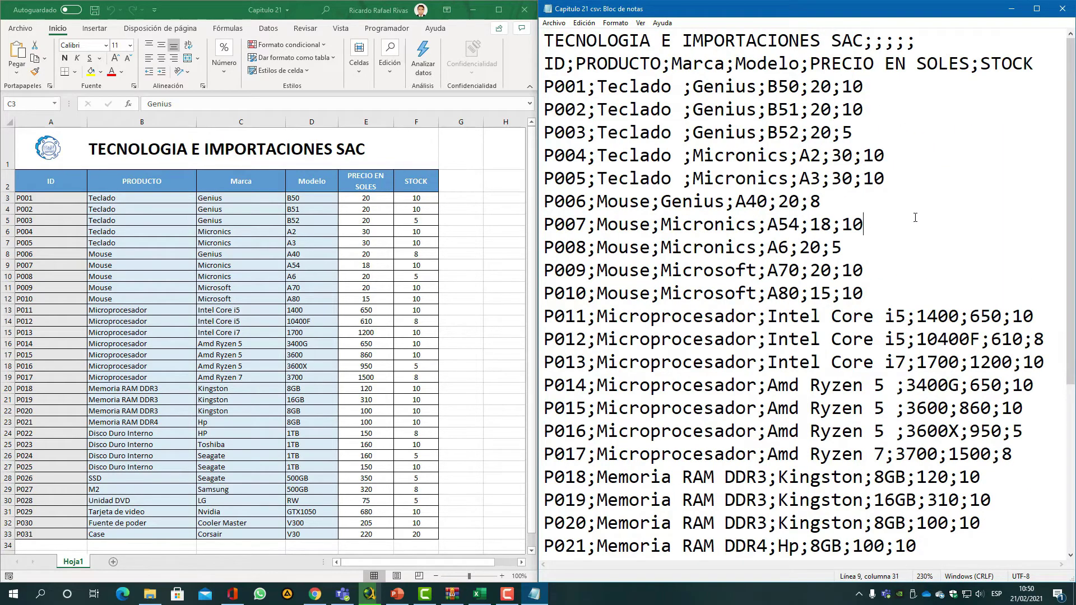
key("Down")
key("Down")
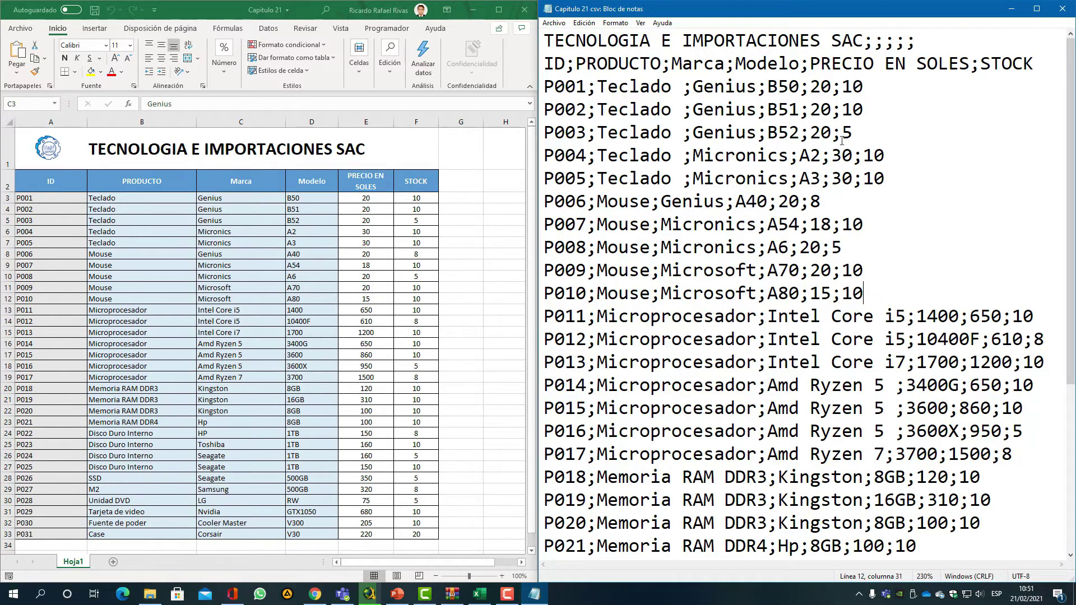
left_click(910, 173)
Replace every semicolon in the text file with a comma and check the product lines.
left_click(583, 23)
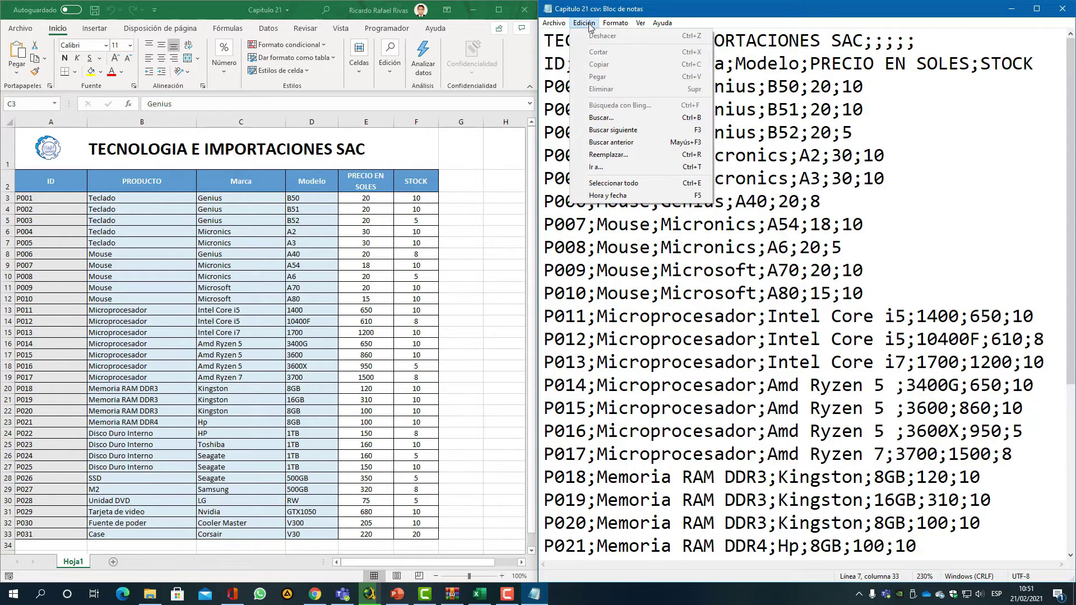
mouse_move(610, 27)
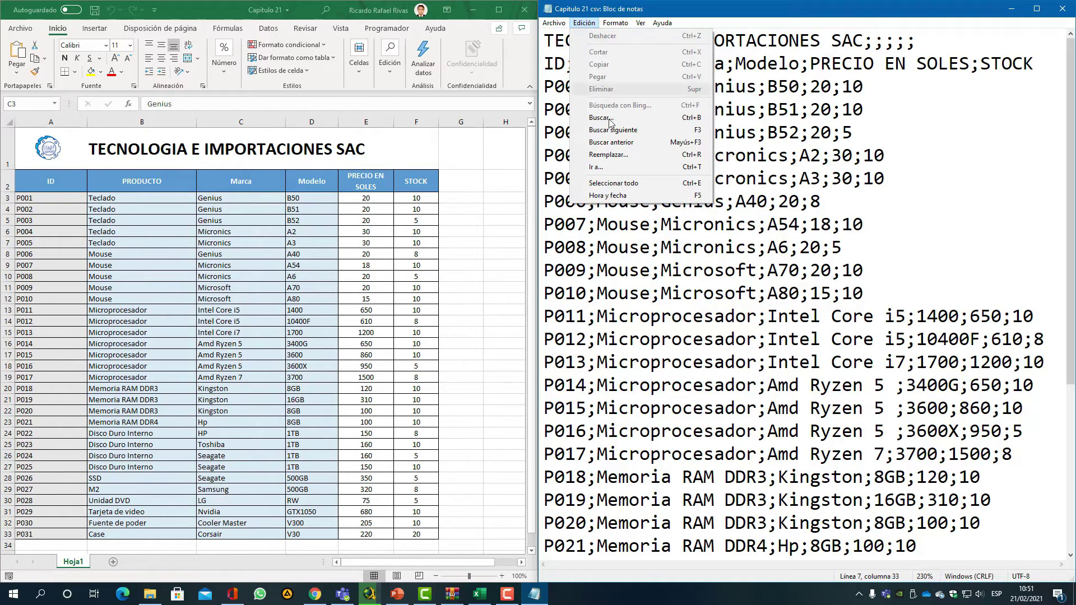
left_click(633, 155)
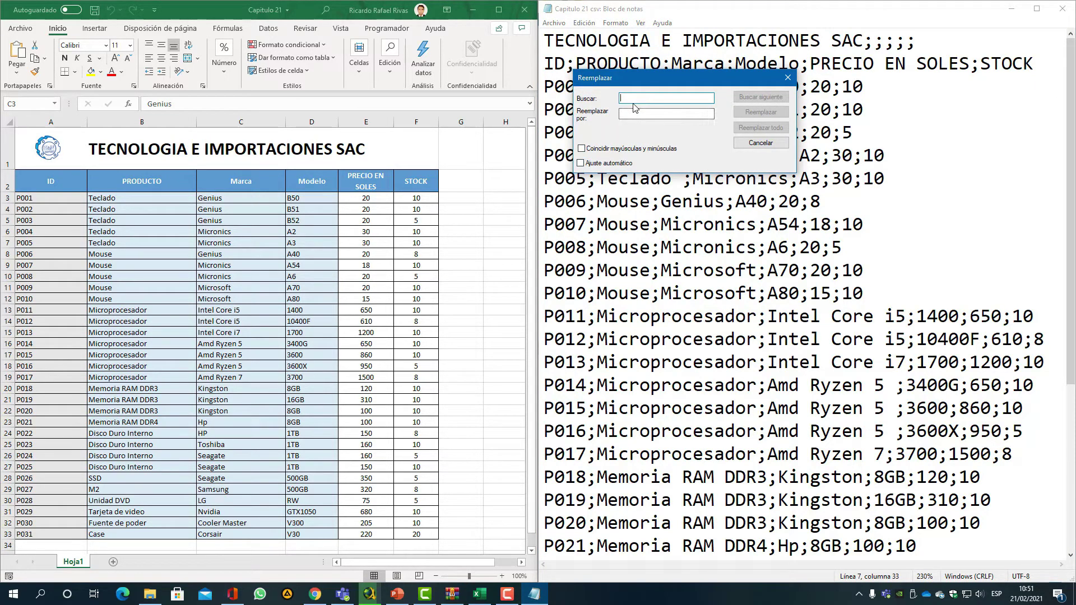
type(";")
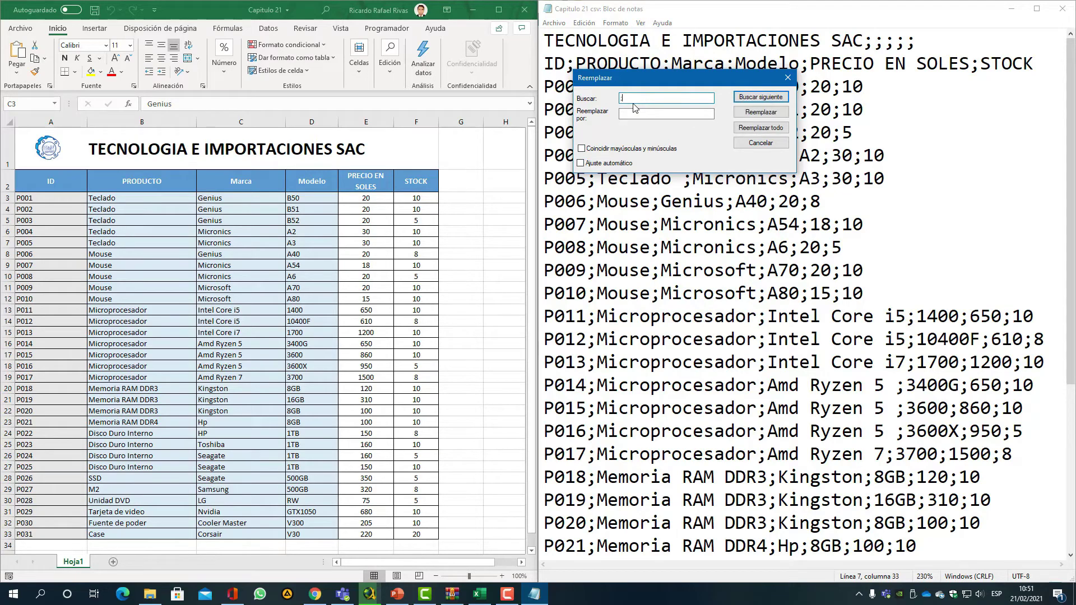
left_click(654, 113)
type(",")
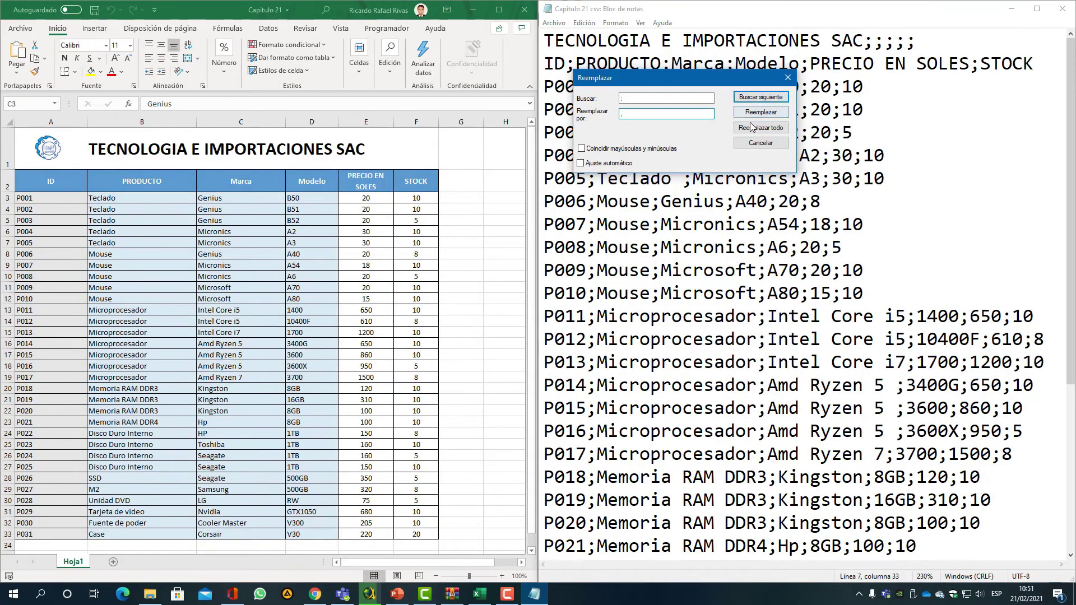
left_click(899, 164)
left_click(760, 143)
left_click(853, 132)
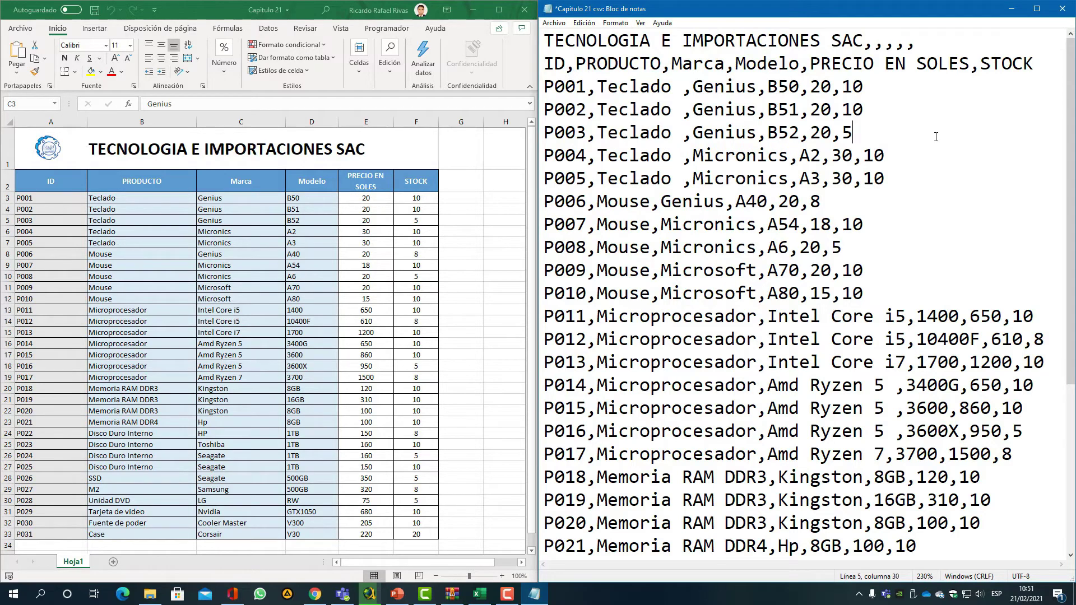
scroll(833, 124, "down", 4)
scroll(833, 125, "up", 4)
Undo the separator replacement and close the text file without saving the changes.
key("ctrl+z")
left_click(735, 139)
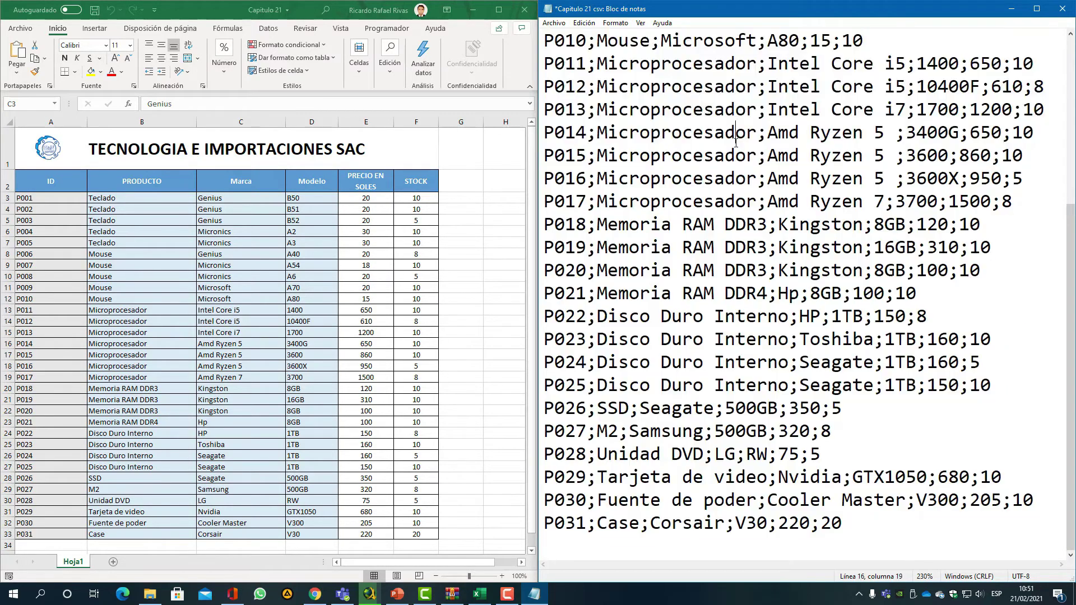
scroll(735, 144, "up", 4)
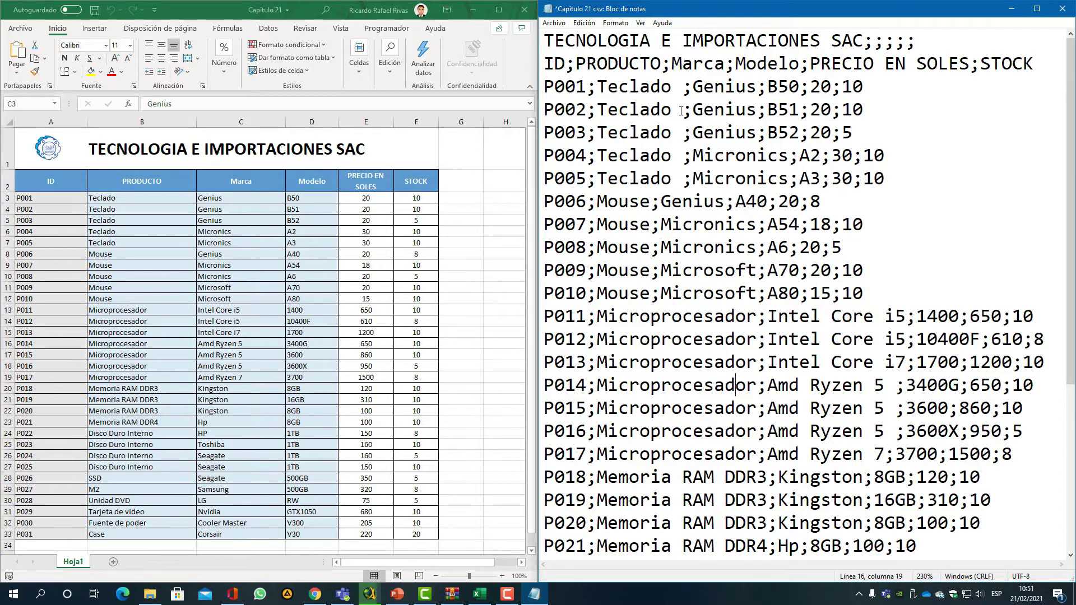
left_click(1062, 9)
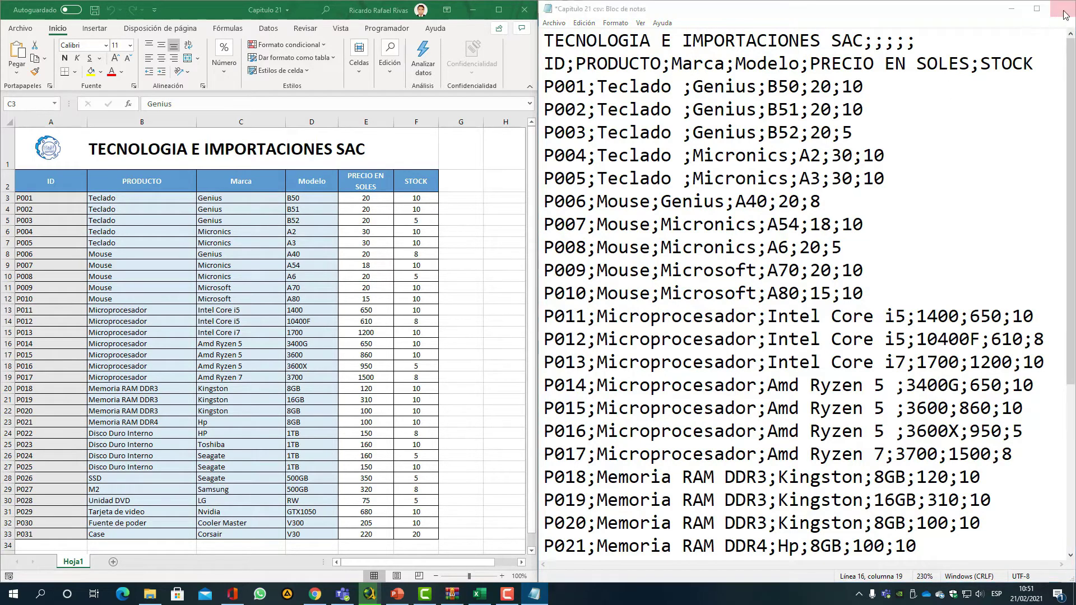
left_click(563, 308)
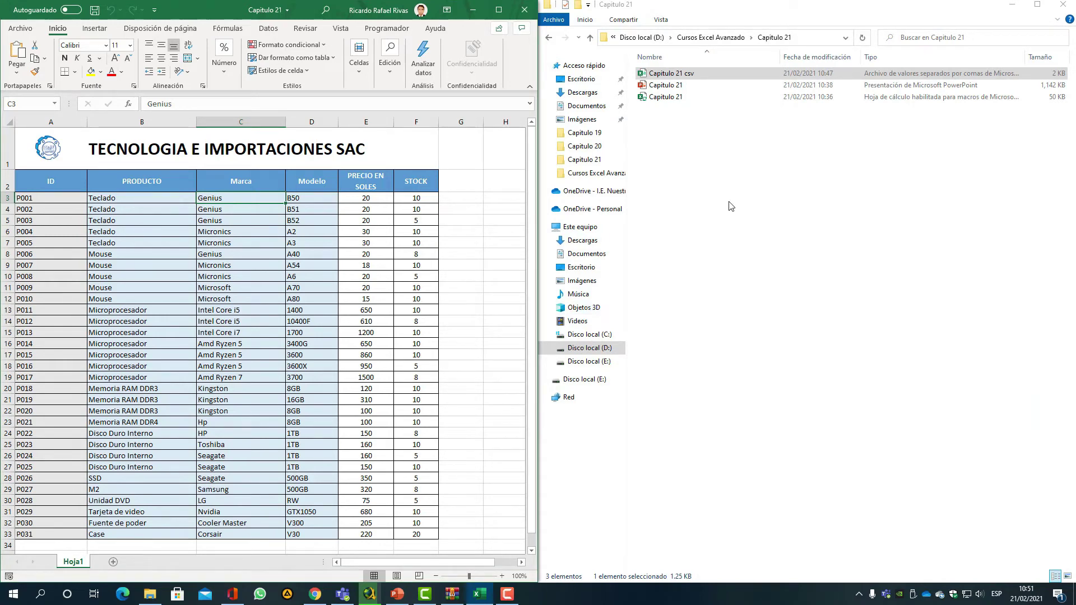
Clear the file selection in the Capitulo 21 folder and switch back to the original workbook in Excel, maximized.
left_click(742, 196)
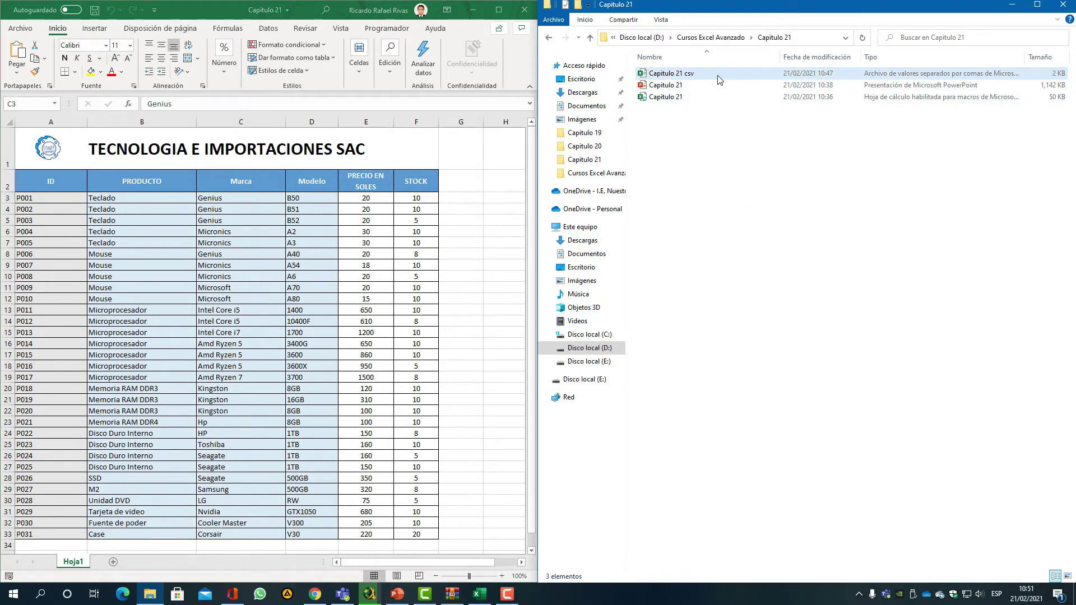
left_click(720, 80)
left_click(743, 203)
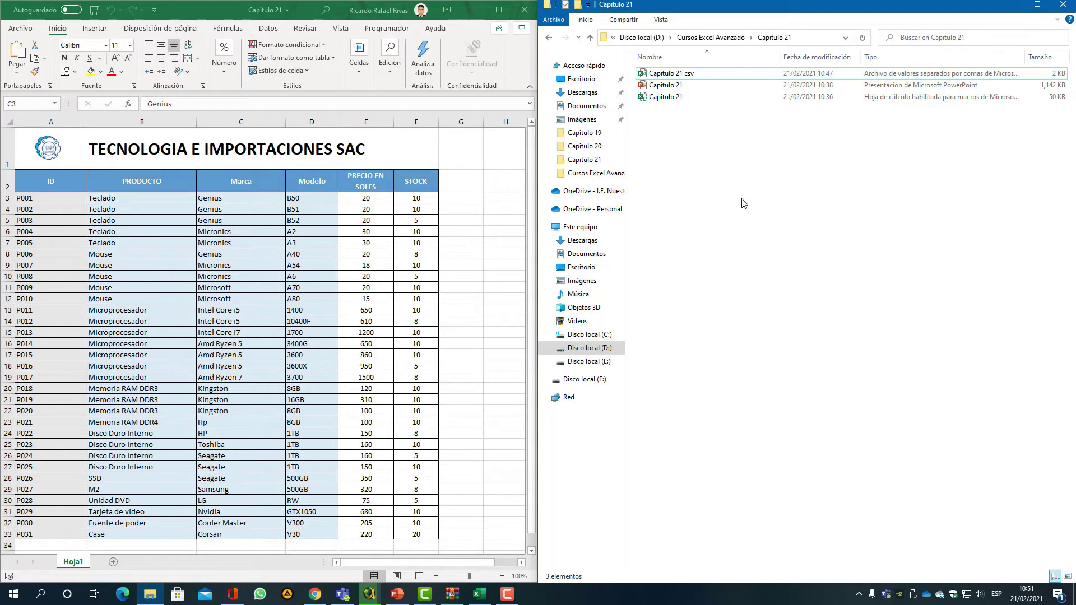
left_click(498, 10)
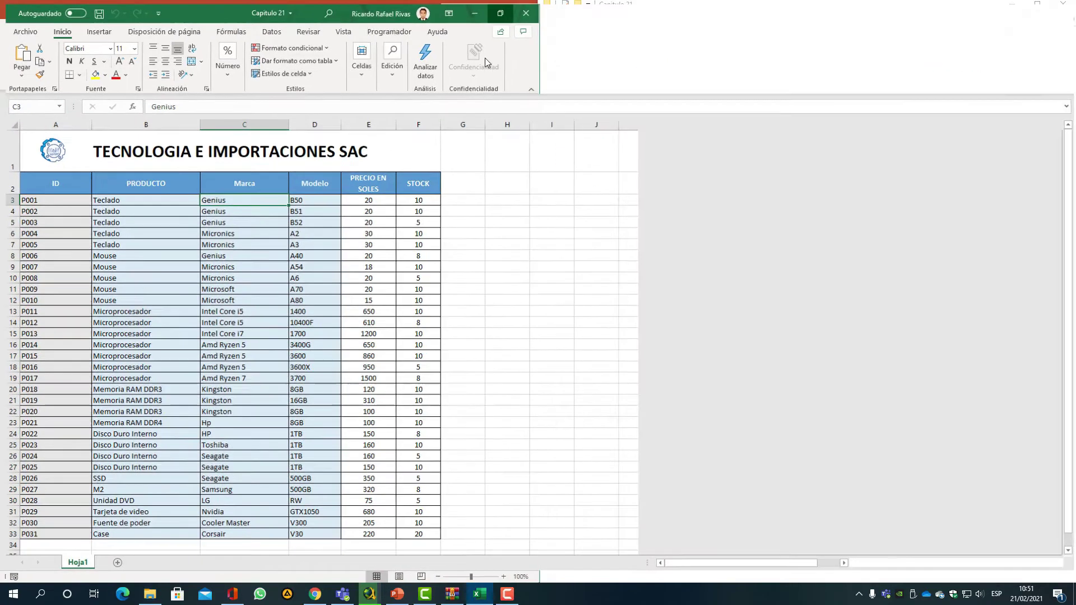
left_click(413, 285)
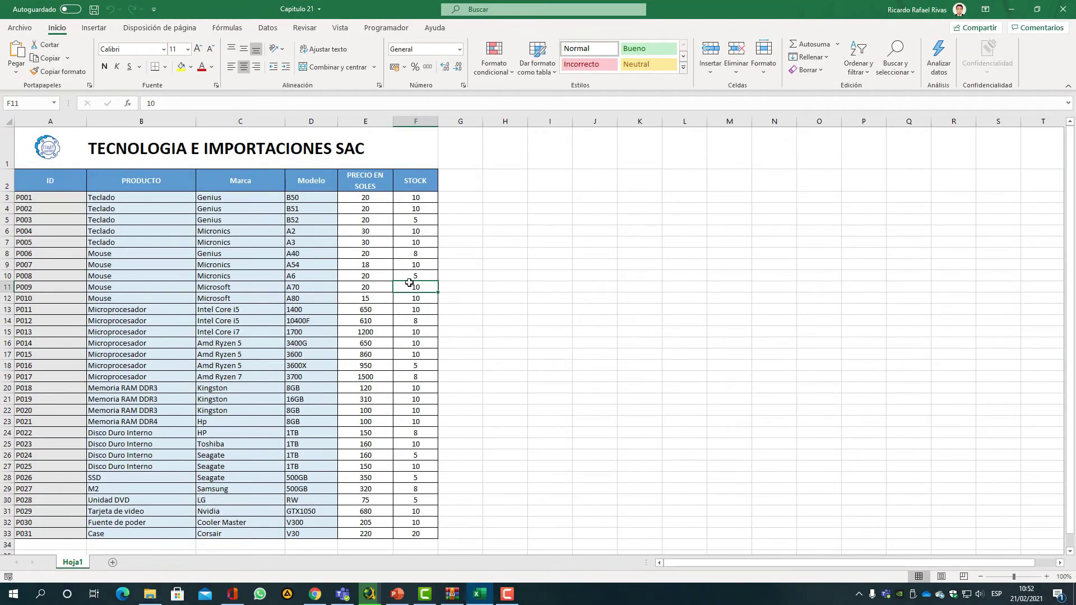
scroll(417, 277, "down", 3)
scroll(417, 277, "up", 3)
left_click(300, 266)
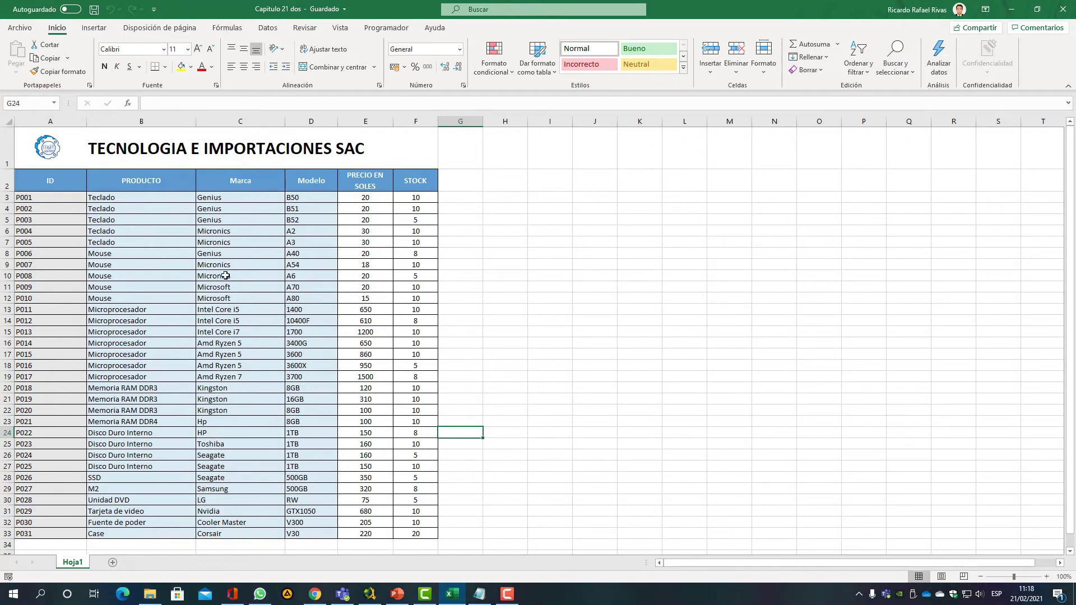
left_click(520, 310)
left_click(469, 289)
left_click(465, 250)
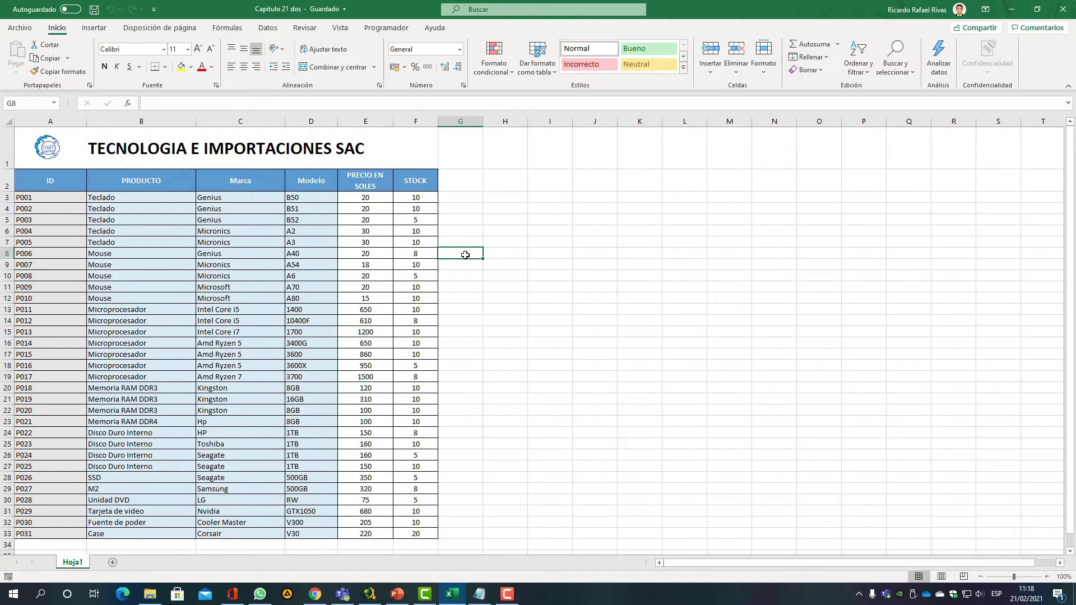
left_click(462, 294)
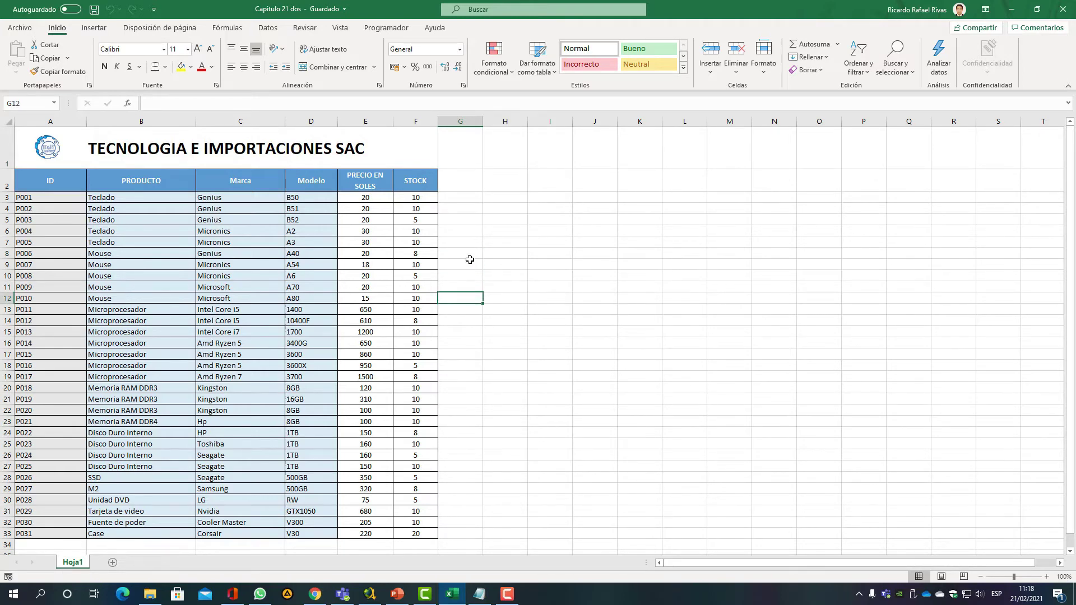
Create a new blank workbook and make A2 the active cell.
left_click(25, 30)
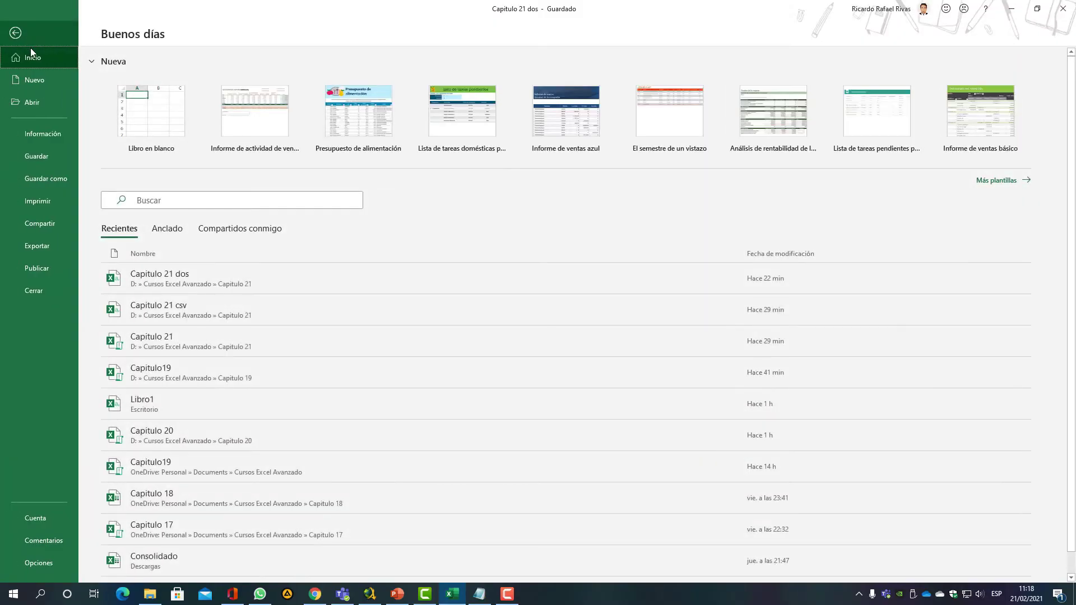
left_click(151, 111)
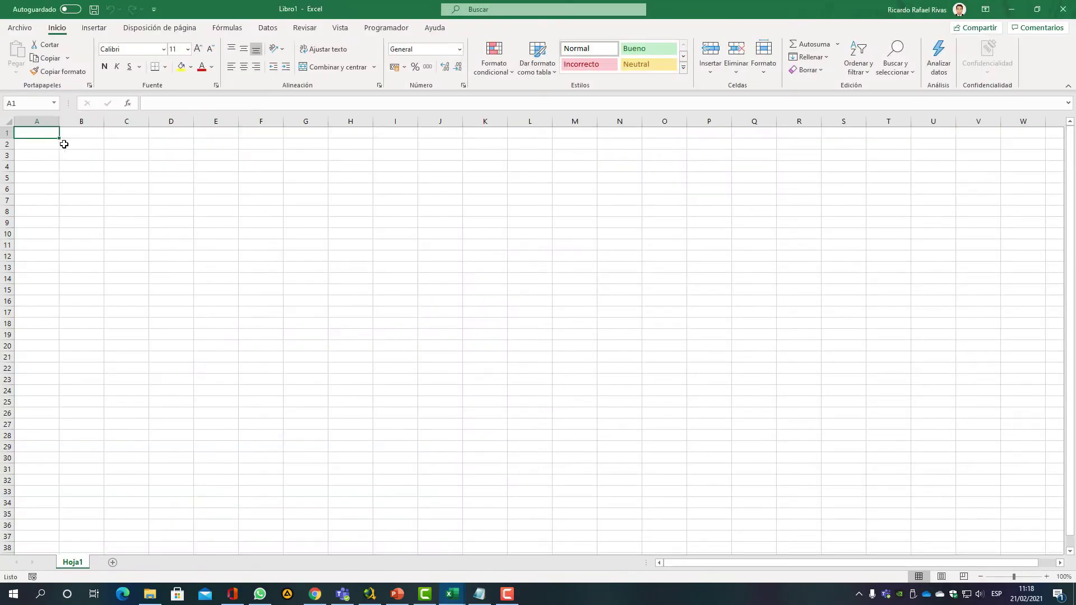
left_click(75, 155)
left_click(53, 146)
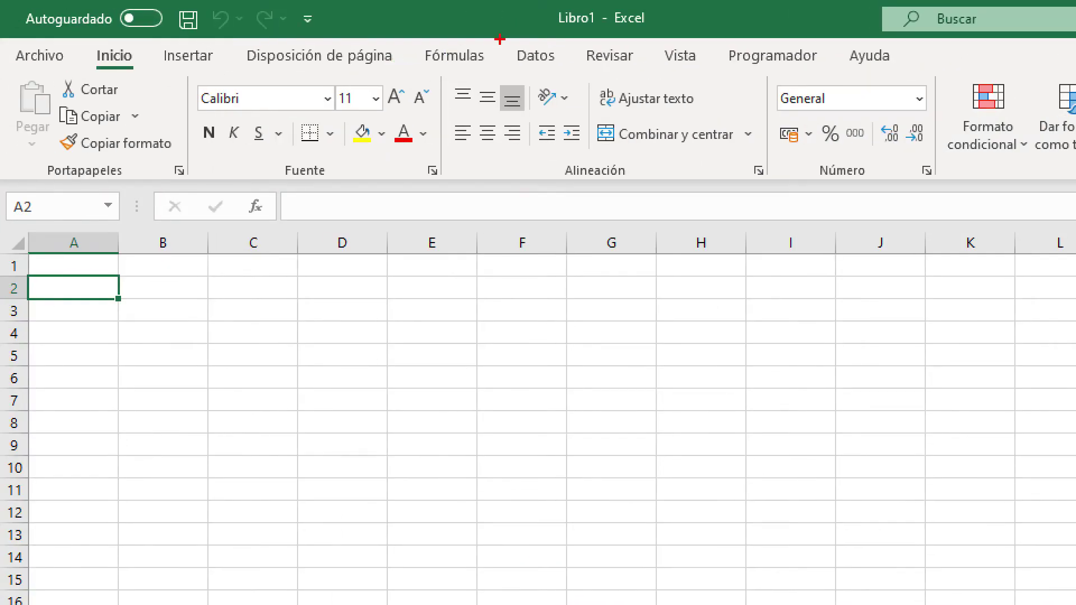
Examine the data import sources on offer, including the file-based ones such as text/CSV.
left_click_drag(505, 39, 572, 71)
key("Escape")
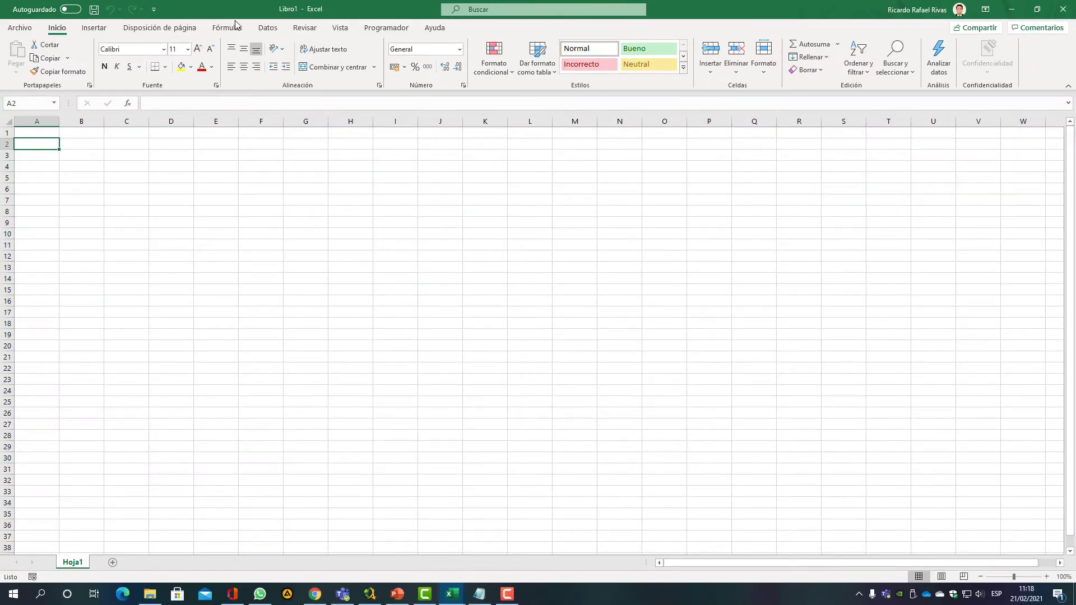
left_click(267, 28)
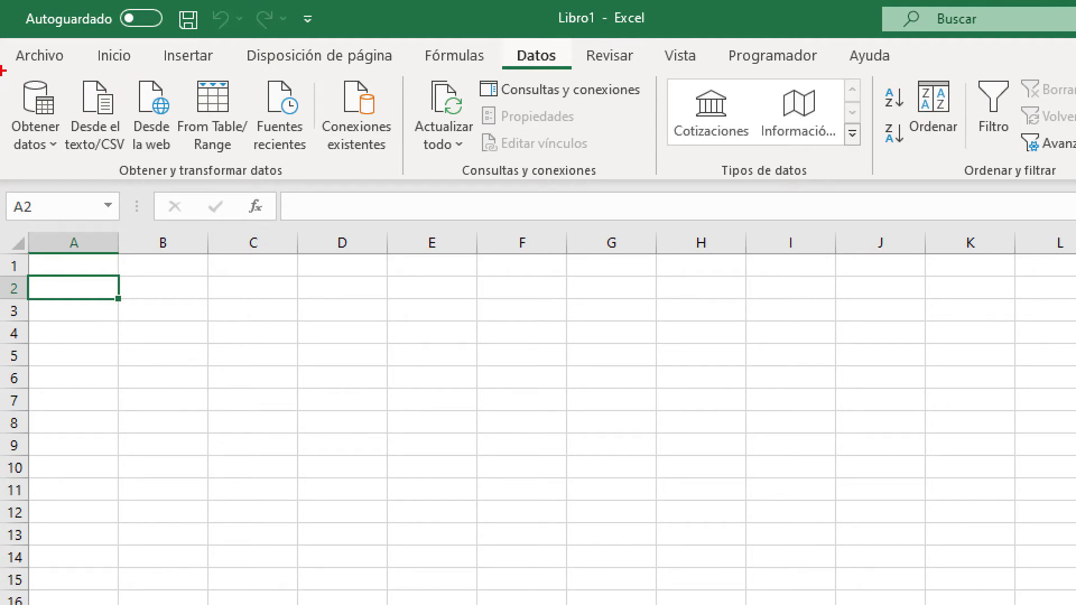
left_click_drag(3, 61, 68, 168)
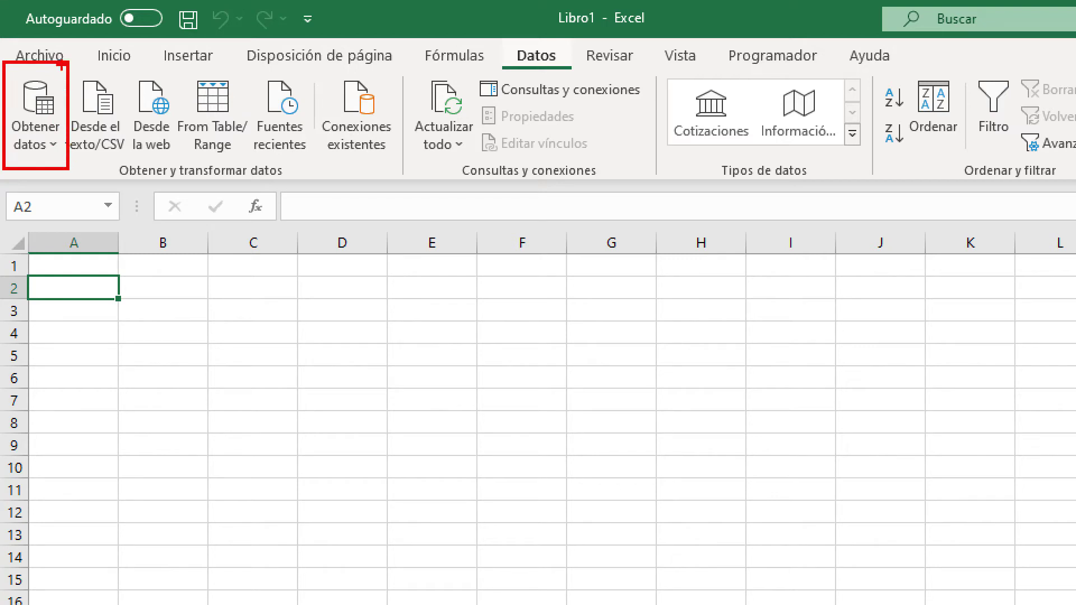
left_click_drag(65, 65, 138, 169)
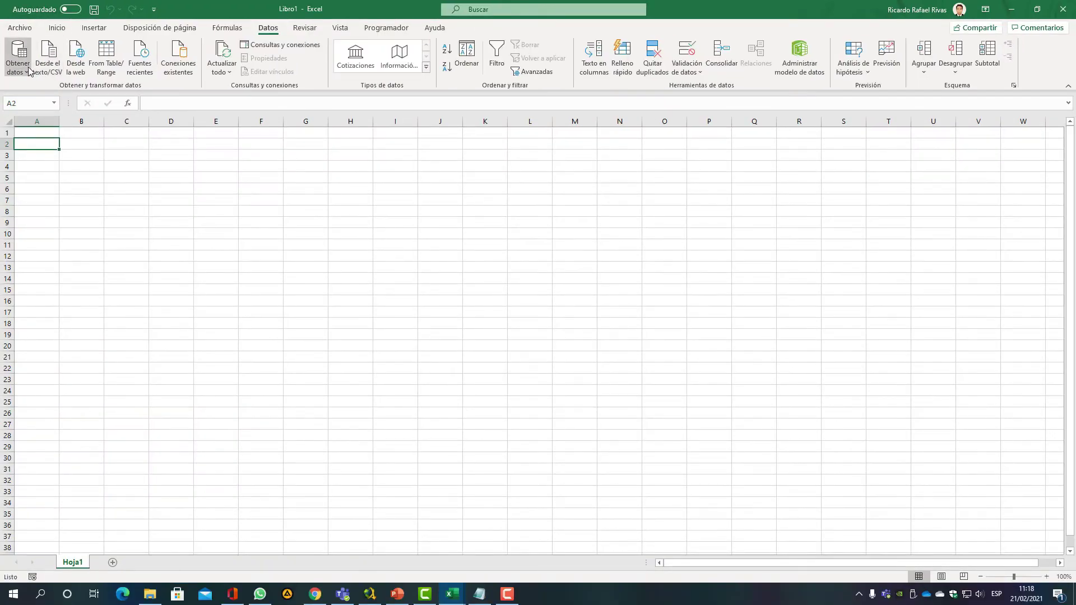
left_click(58, 144)
mouse_move(58, 91)
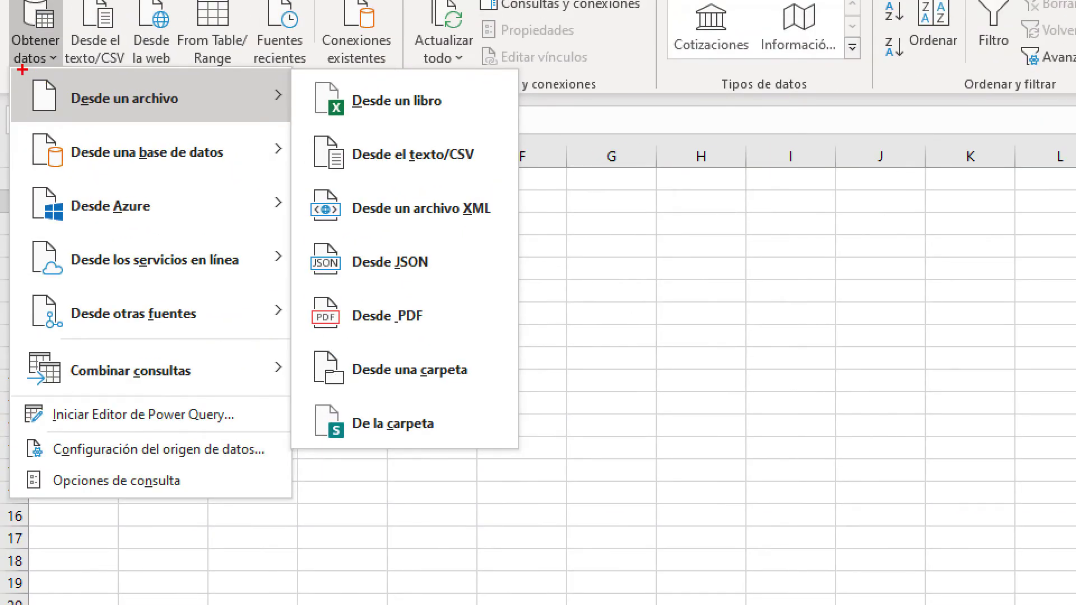
left_click_drag(11, 78, 123, 106)
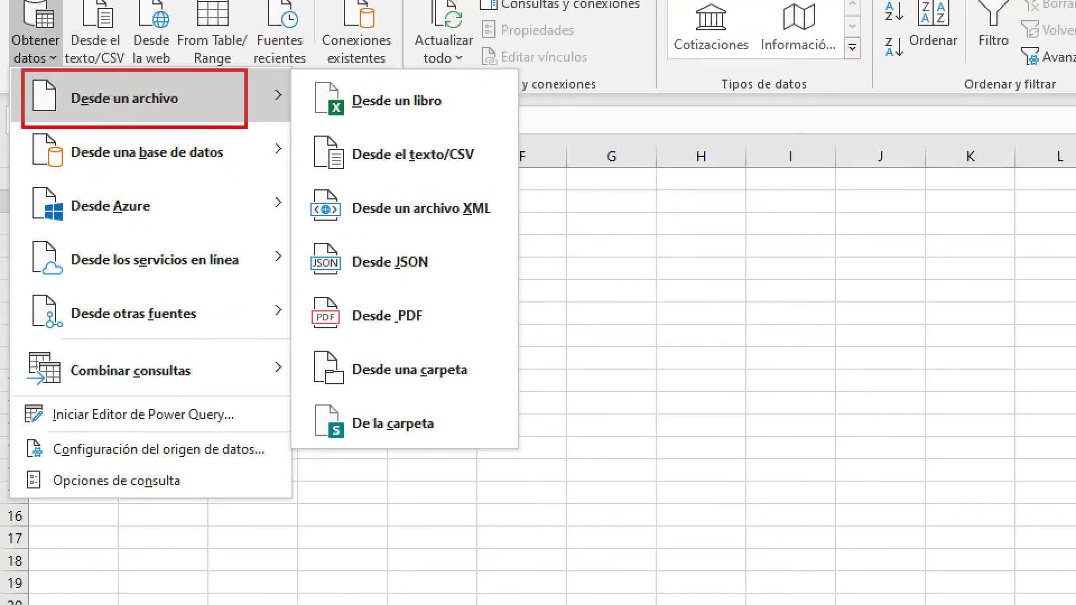
mouse_move(246, 128)
left_mouse_down()
mouse_move(292, 123)
mouse_move(418, 175)
mouse_move(501, 183)
left_mouse_up()
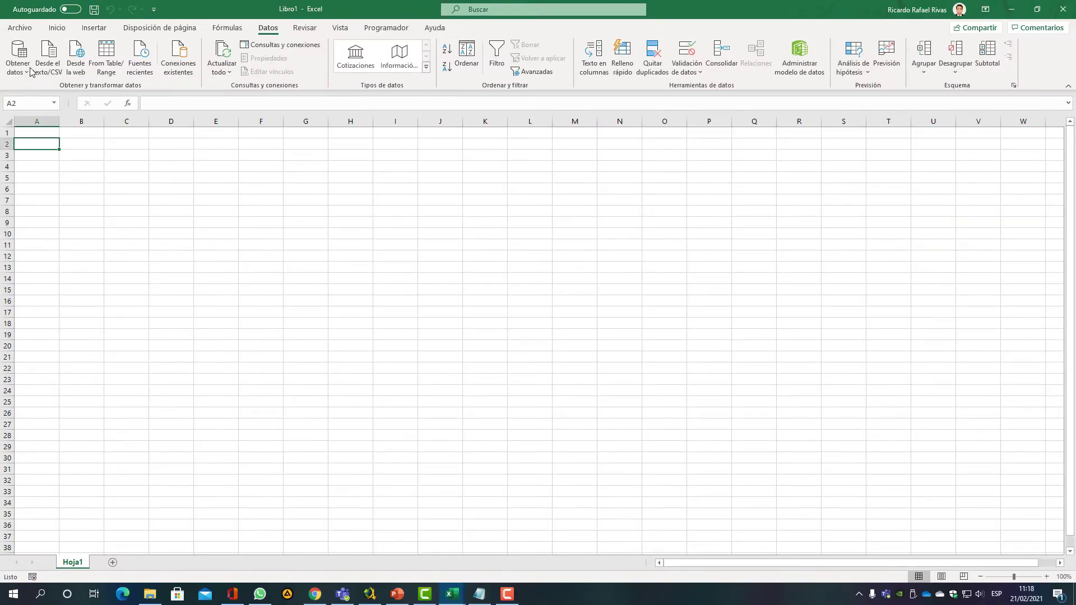
Import the file "Capitulo 21 csv" from the Capitulo 21 folder as text/CSV data.
left_click(35, 54)
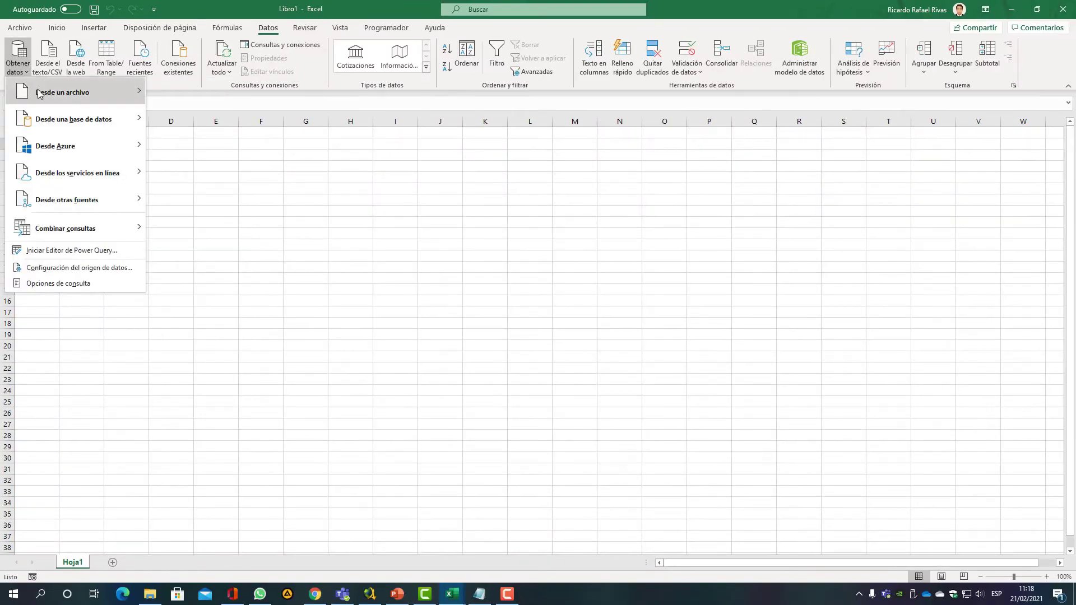
mouse_move(40, 94)
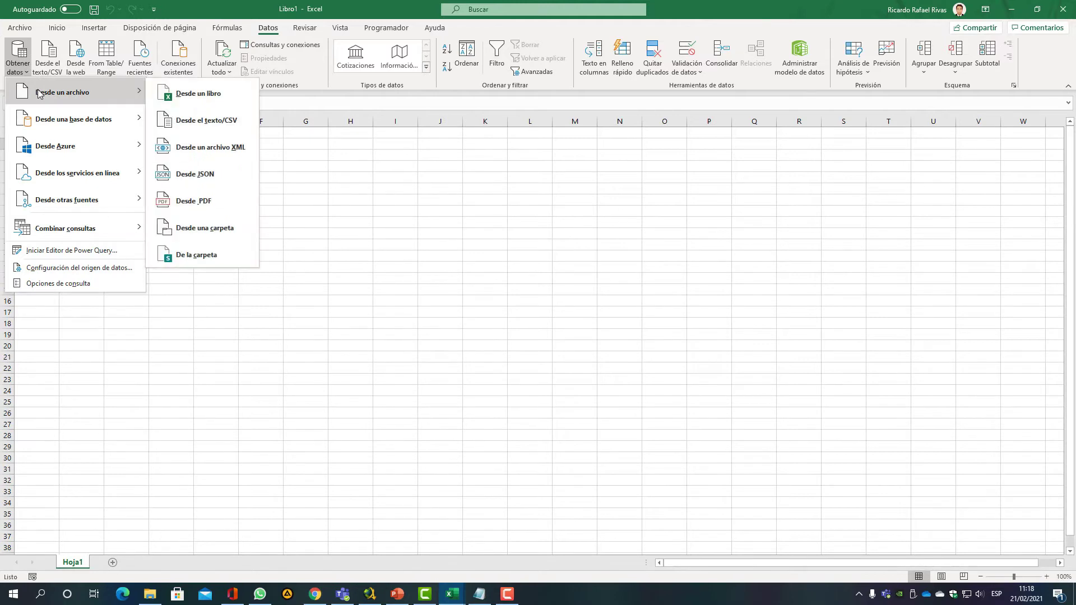
left_click(213, 120)
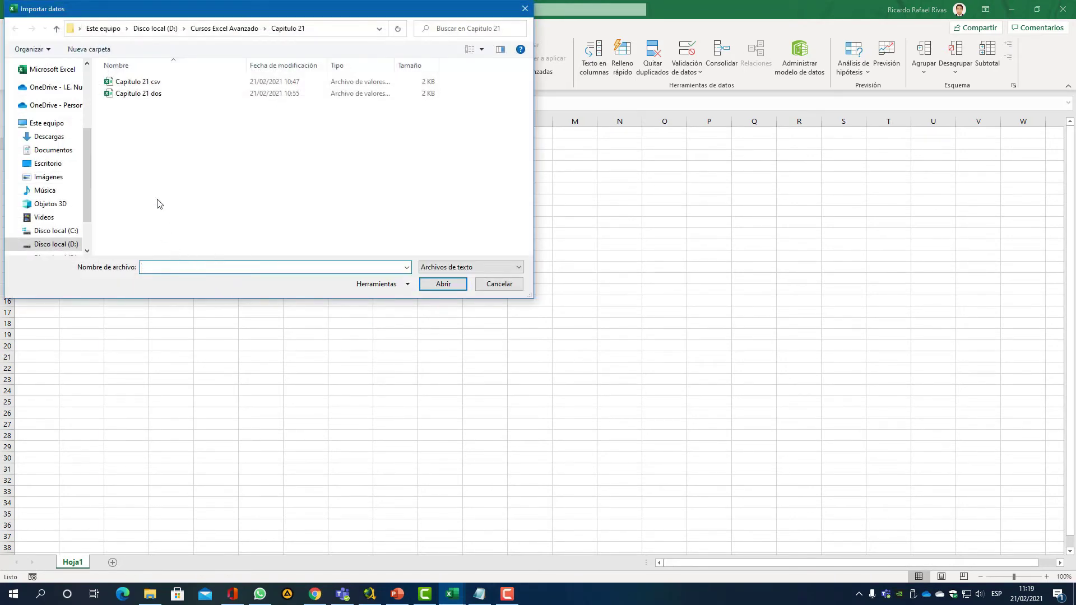
left_click(191, 85)
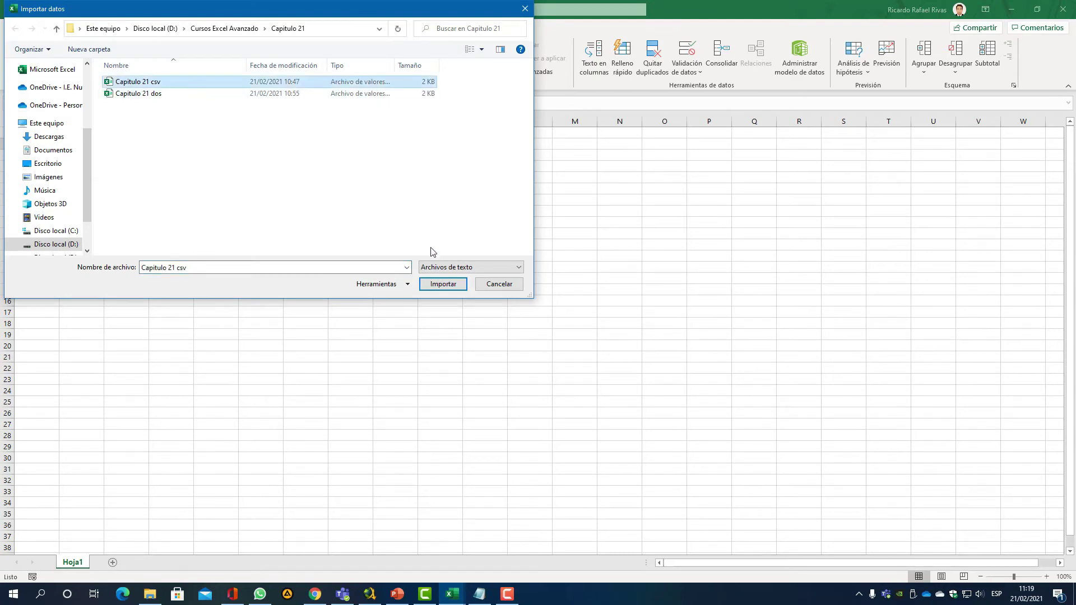
left_click(443, 285)
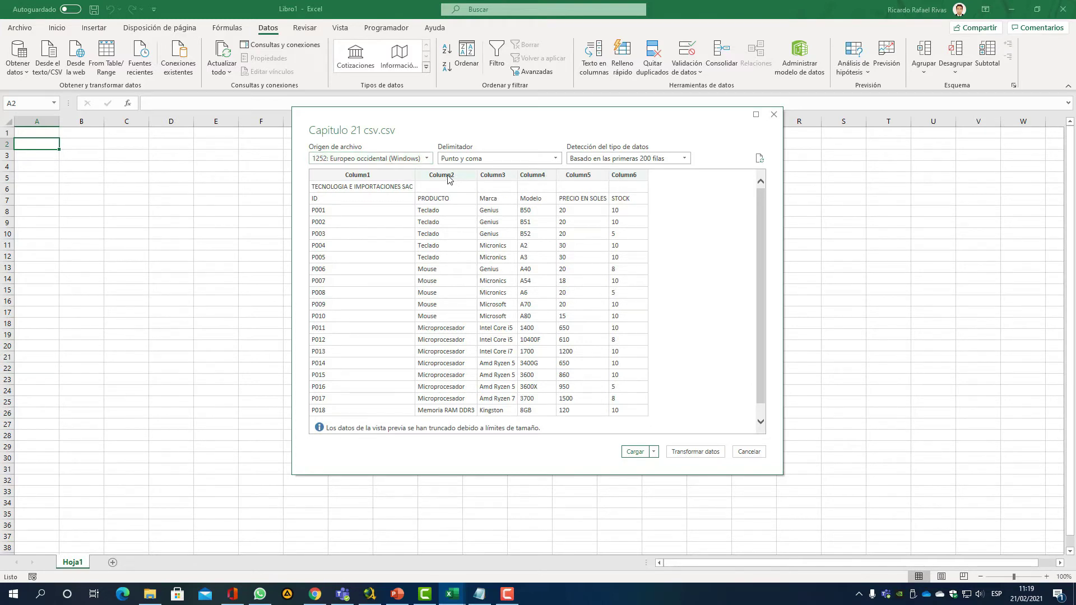
Try Coma as the delimiter in the import preview and set it back to Punto y coma.
left_click(547, 162)
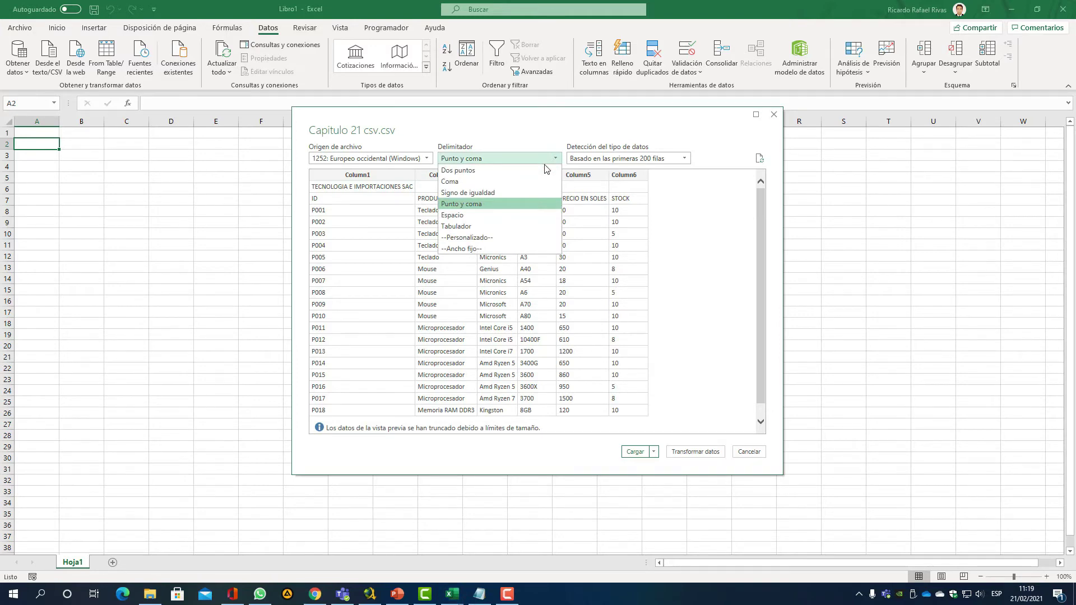
left_click(492, 204)
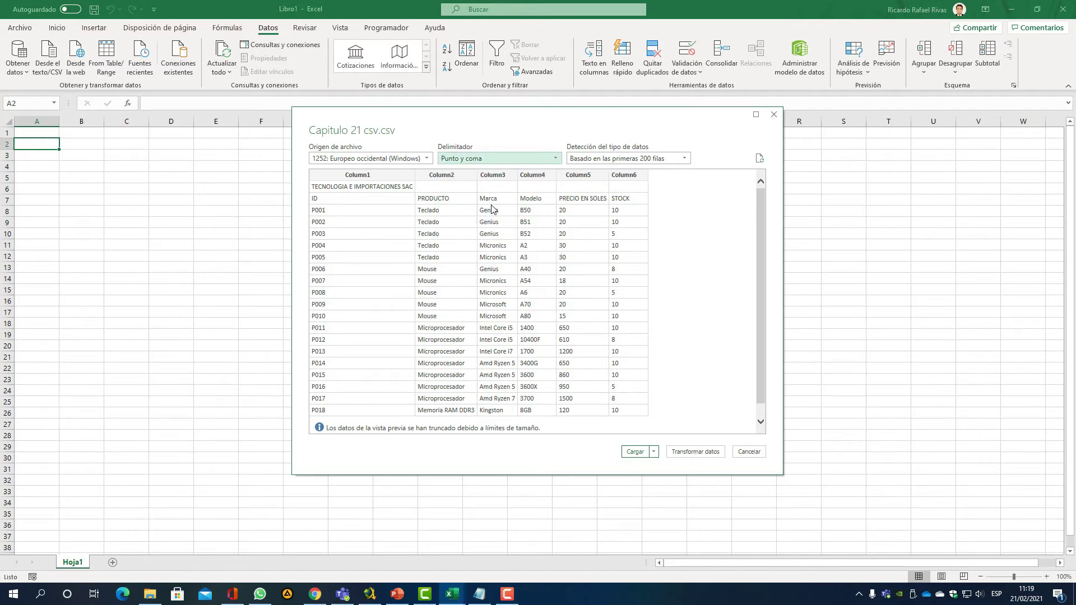
left_click(505, 160)
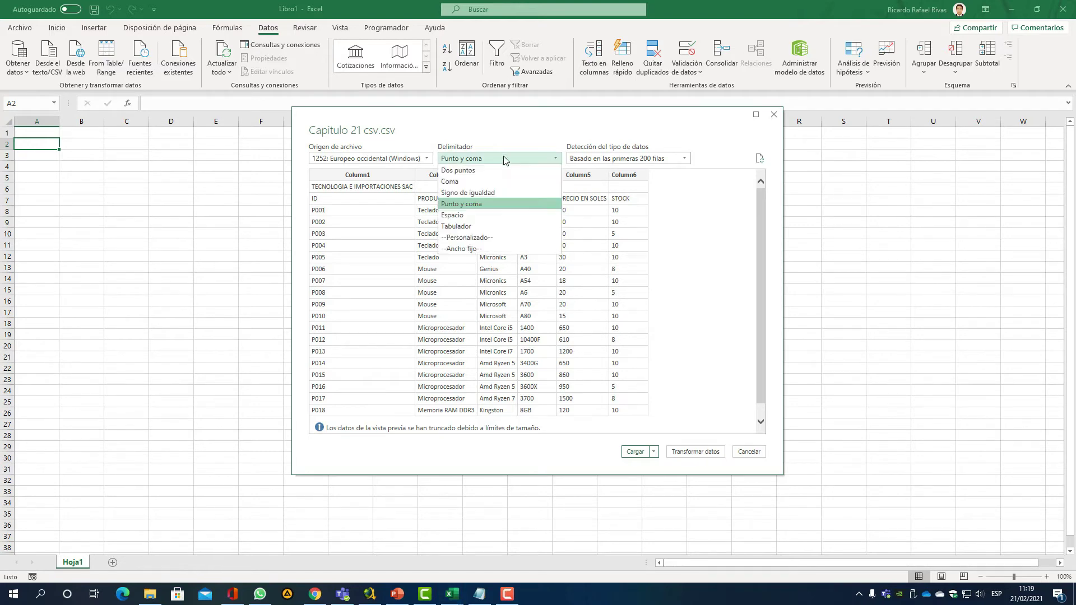
left_click(494, 183)
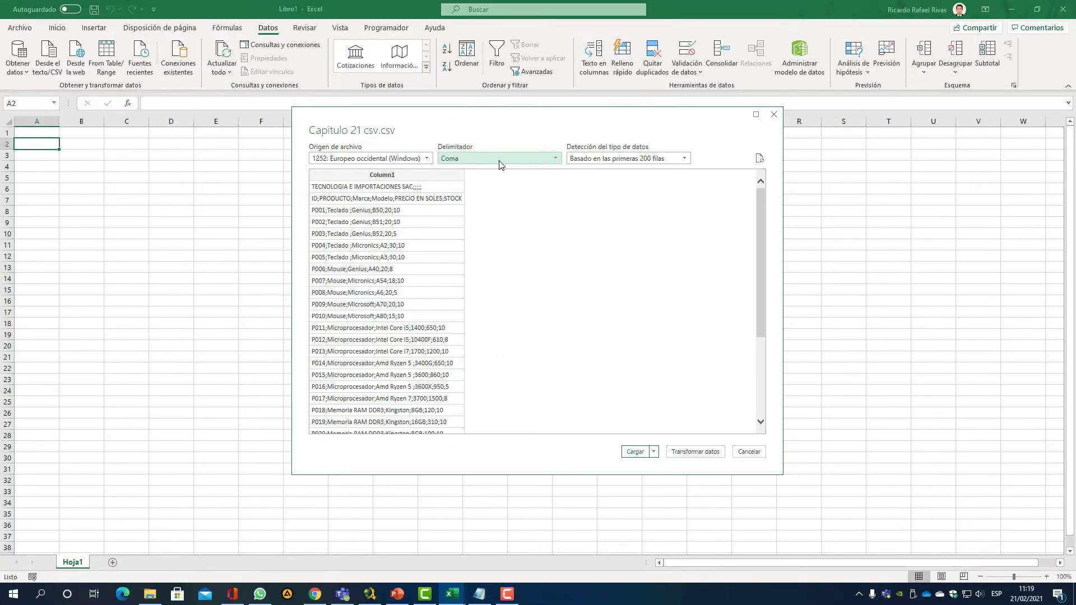
left_click(503, 158)
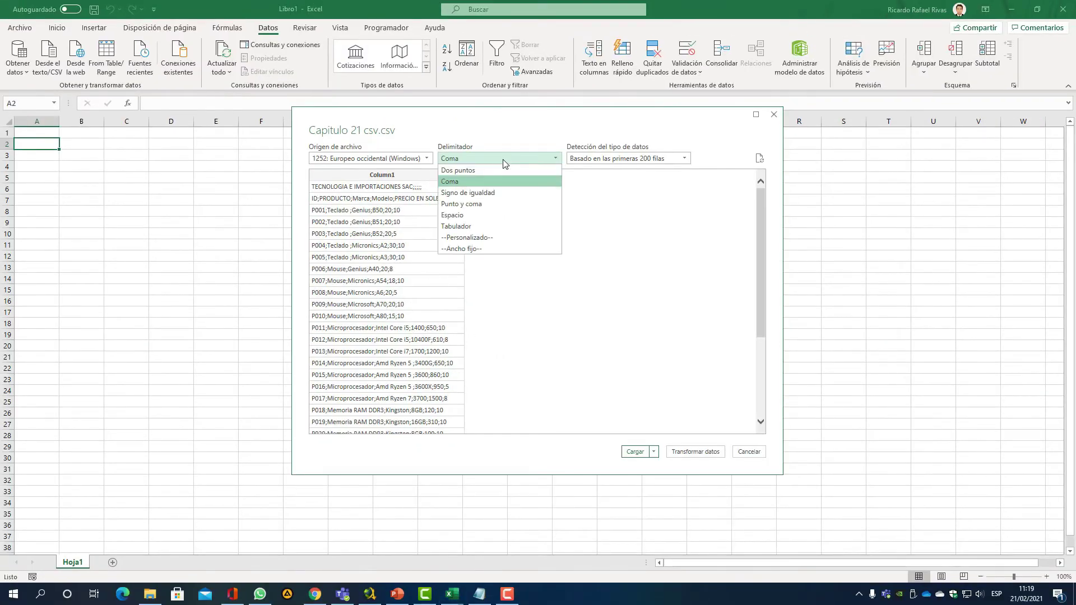
left_click(489, 203)
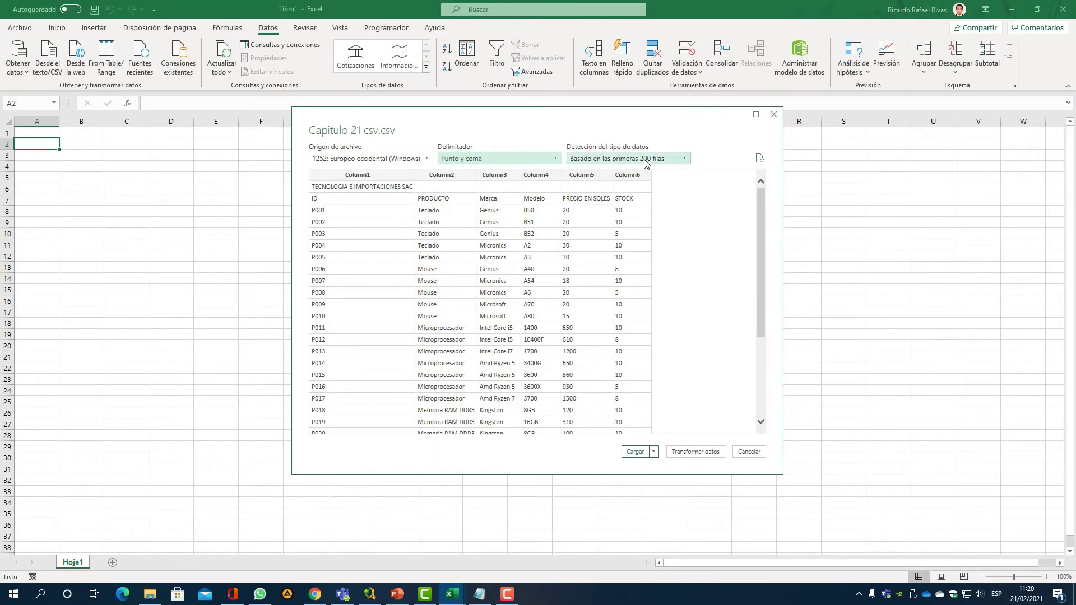
Base the data type detection on the first 200 rows and load the CSV data into the workbook.
left_click(648, 160)
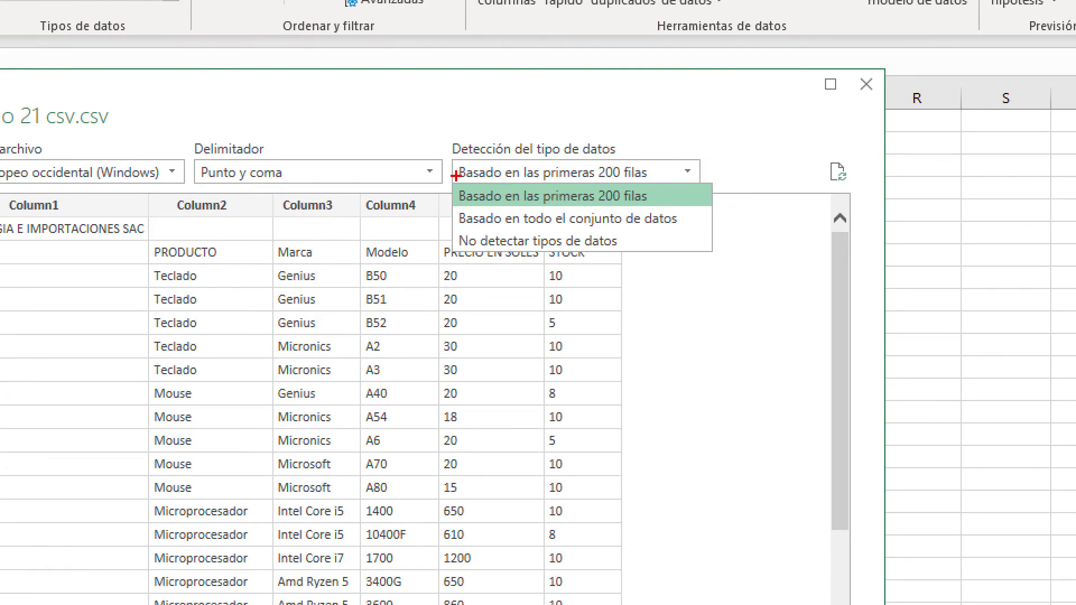
left_click_drag(451, 180, 727, 211)
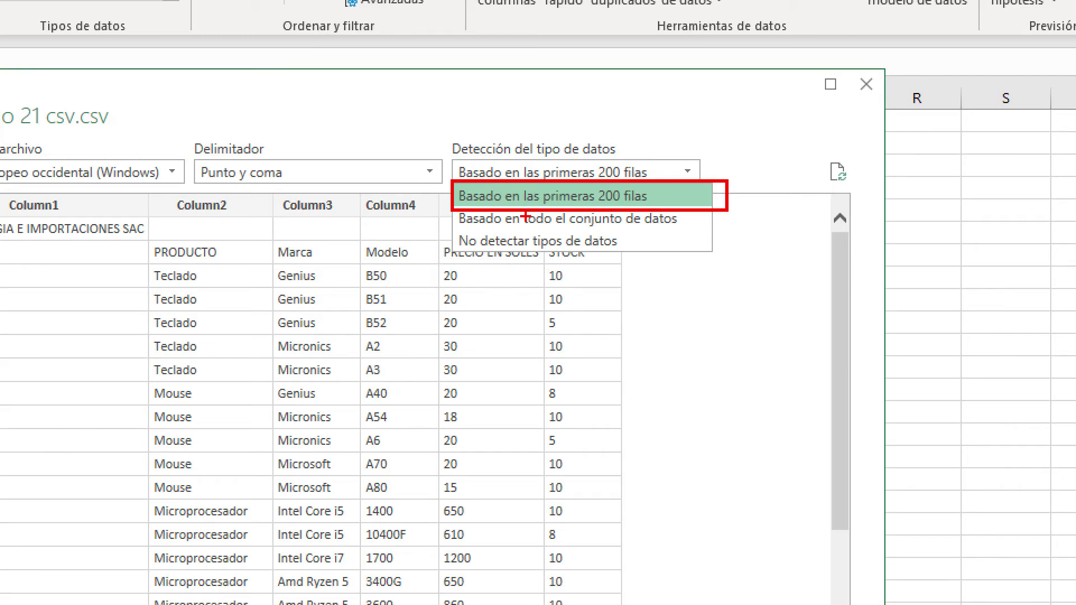
left_click(482, 200)
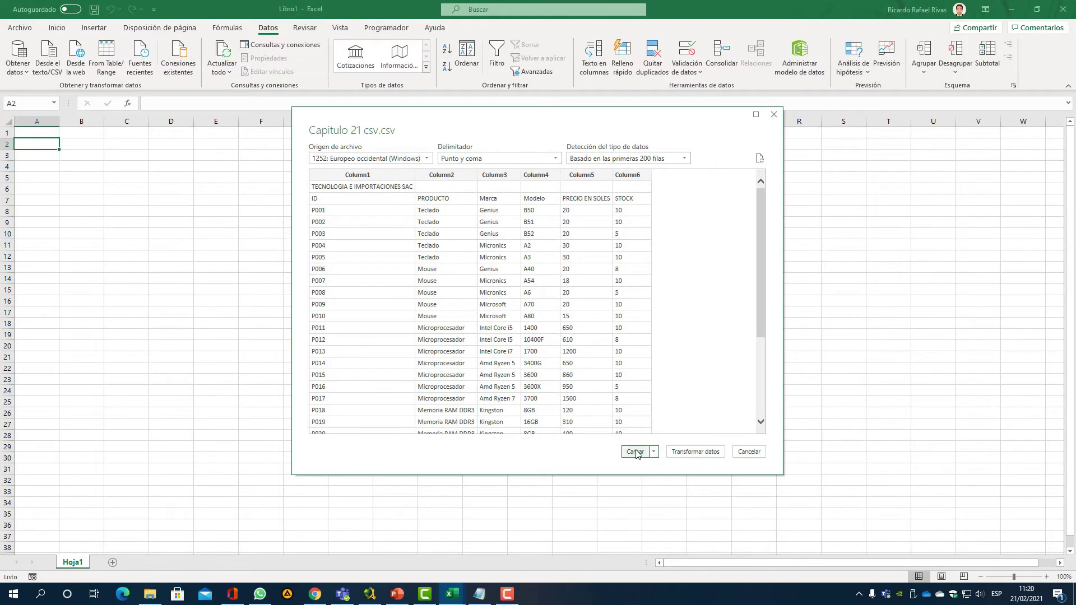
left_click(637, 451)
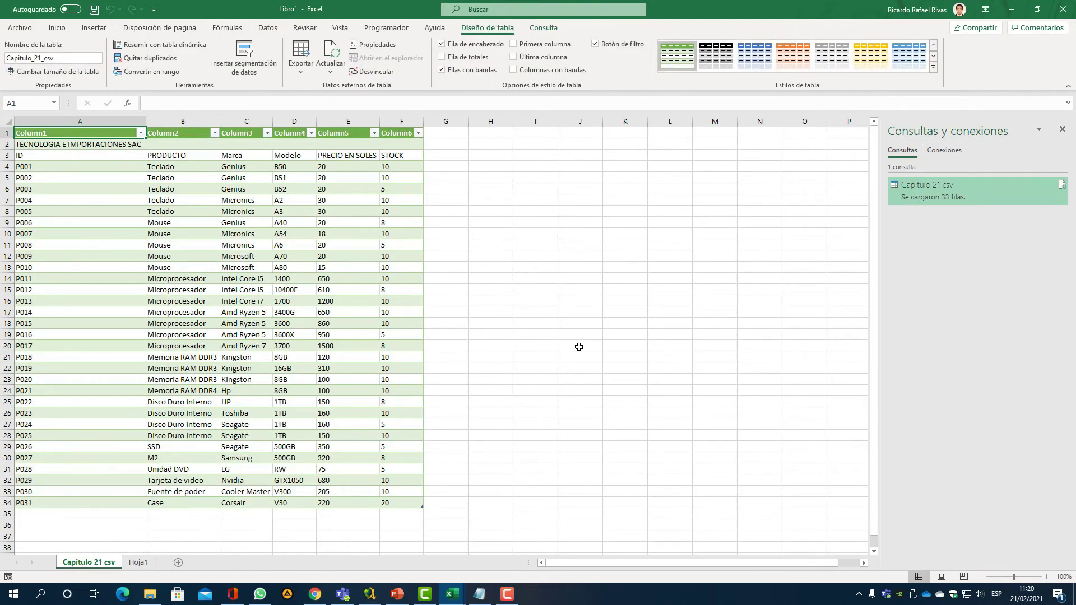
Examine the loaded table from its generic column headers and title rows down to product P031.
left_click(136, 288)
left_click(247, 288)
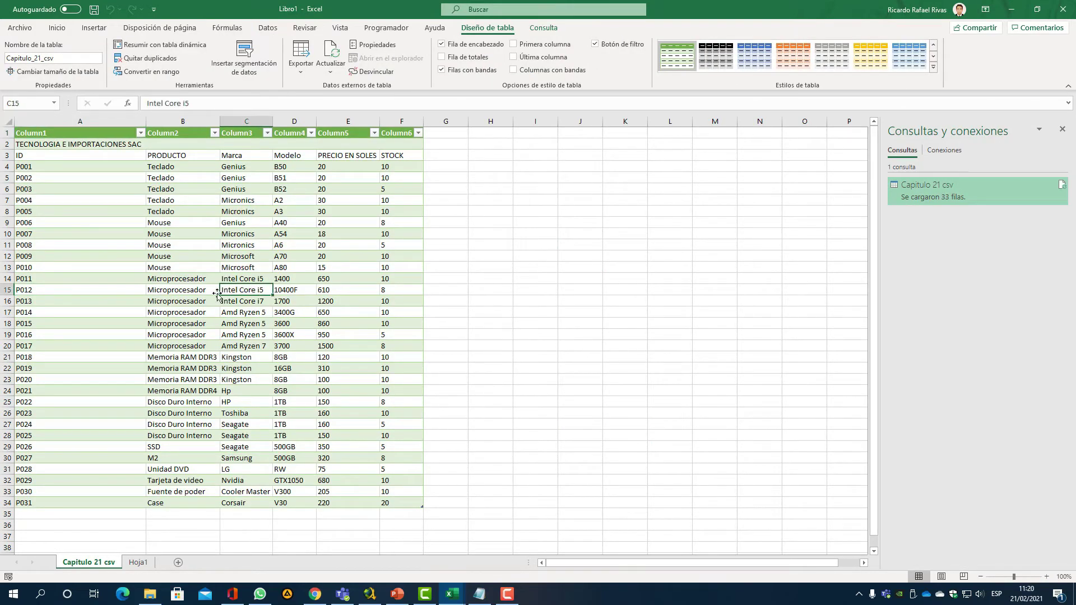
left_click(176, 278)
left_click(170, 213)
left_click(105, 135)
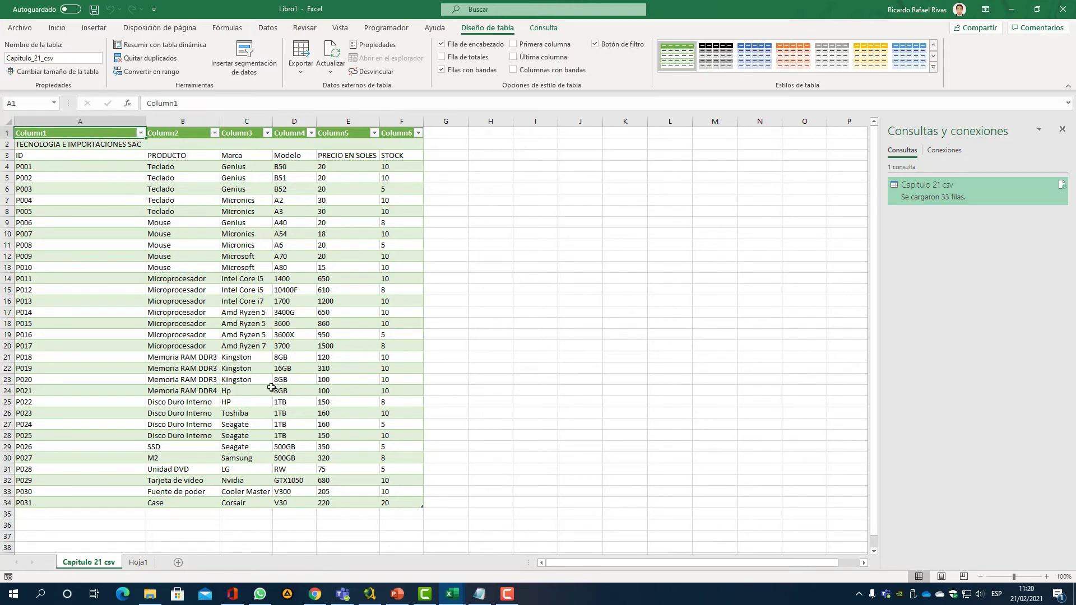
left_click(346, 455)
left_click(418, 507)
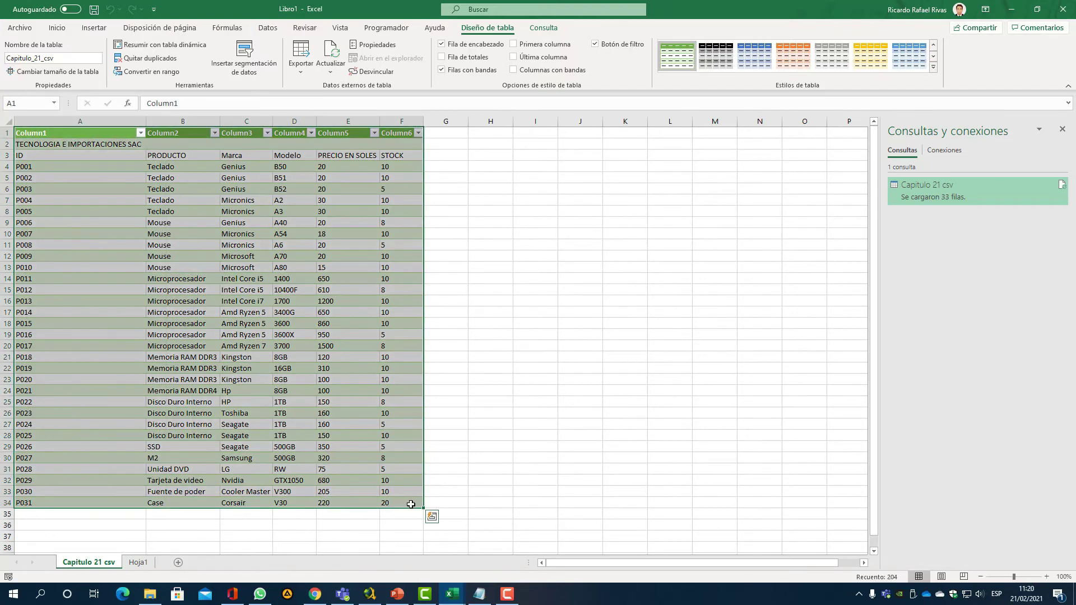
left_click(385, 503)
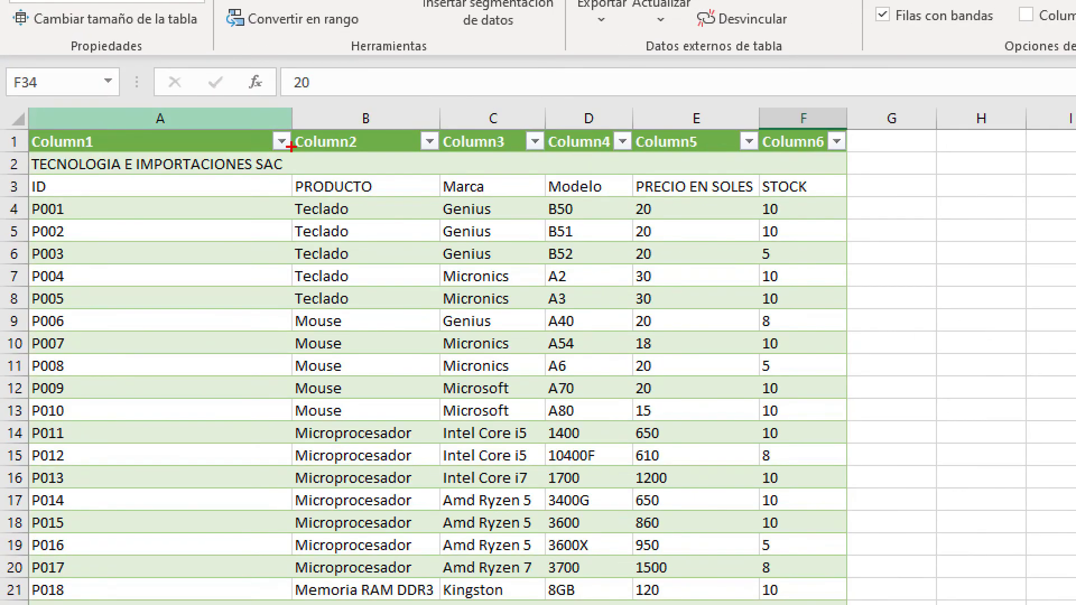
mouse_move(8, 112)
left_mouse_down()
mouse_move(806, 202)
mouse_move(827, 188)
left_mouse_up()
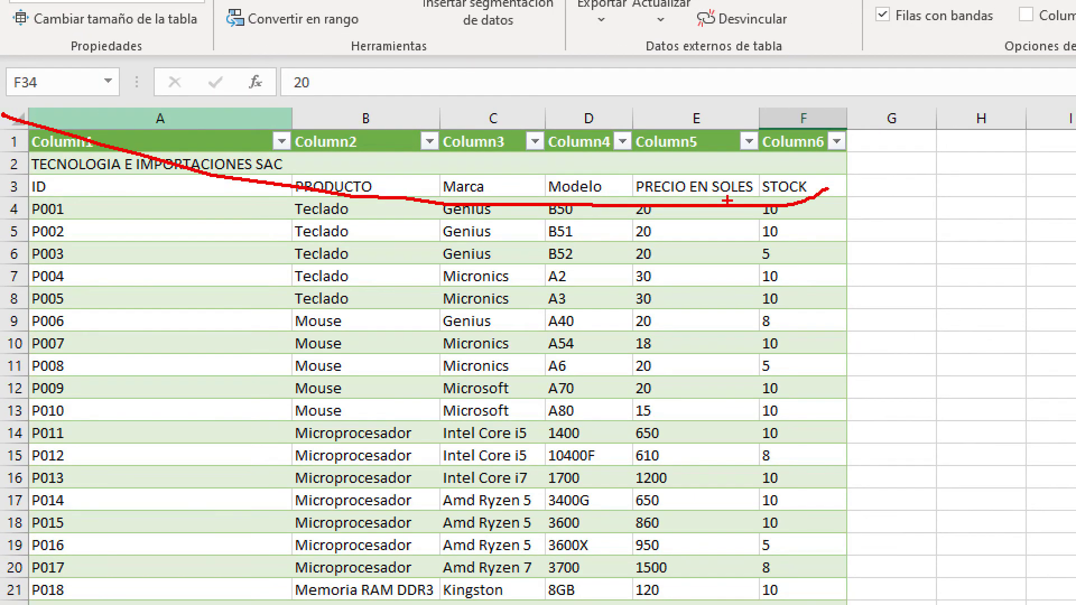
key("Escape")
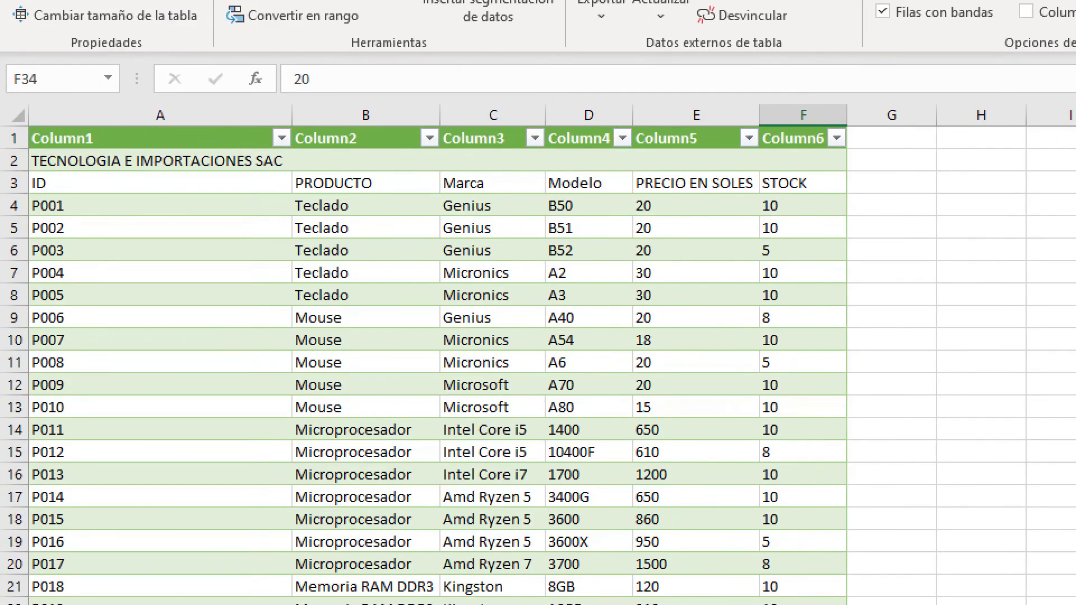
left_click_drag(875, 156, 879, 158)
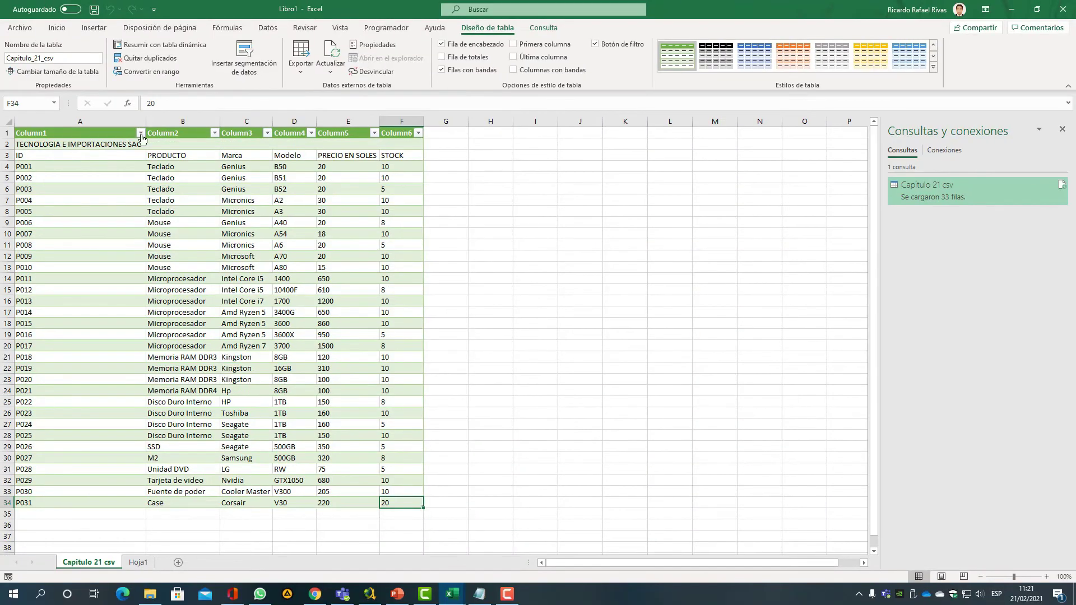
Check the filter options in the headers of the first two columns of the imported table.
left_click(281, 138)
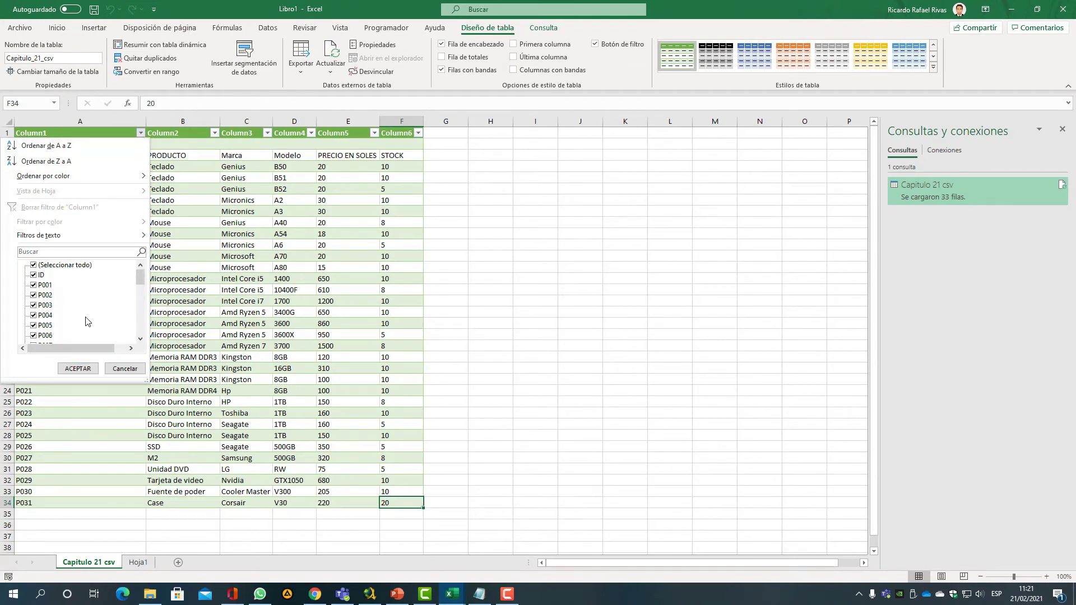
left_click(190, 132)
left_click(214, 133)
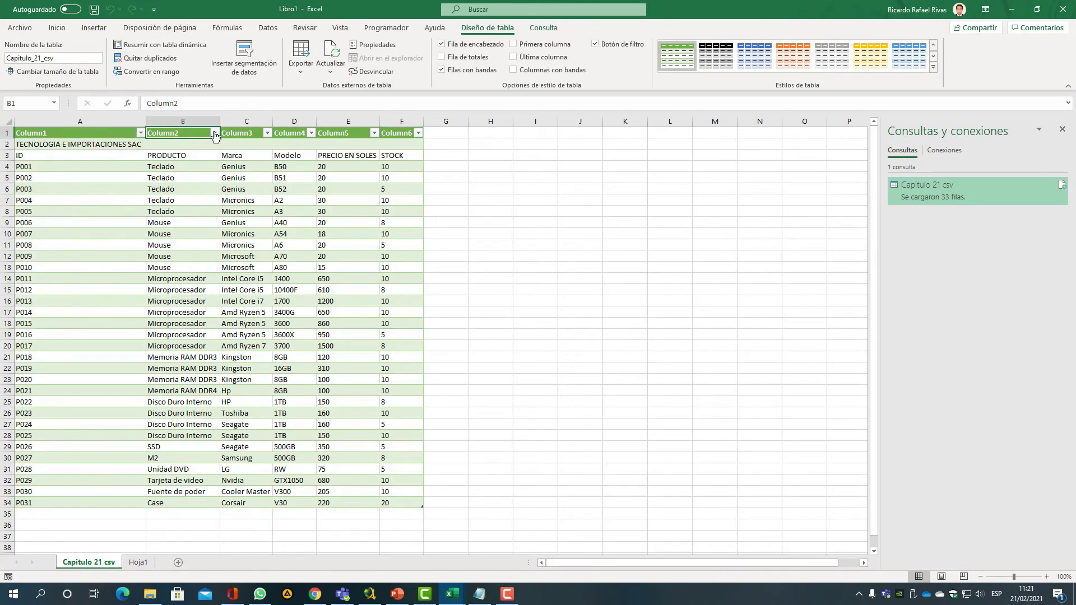
left_click(214, 134)
Examine the product, brand and price values of the Capitulo 21 csv query in the Power Query editor and close the editor.
left_click(1009, 196)
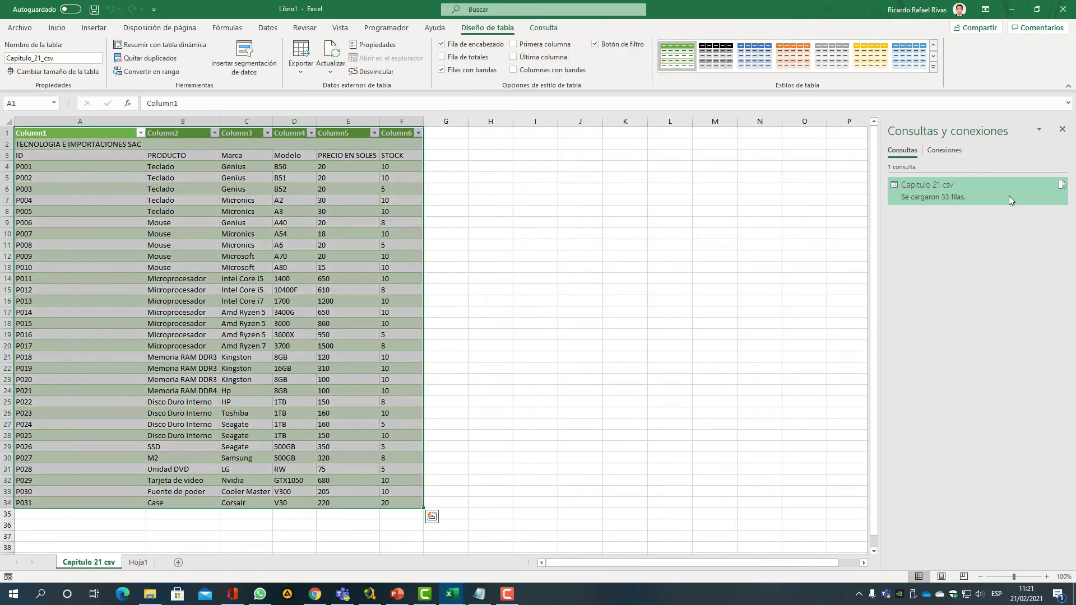
double_click(1007, 196)
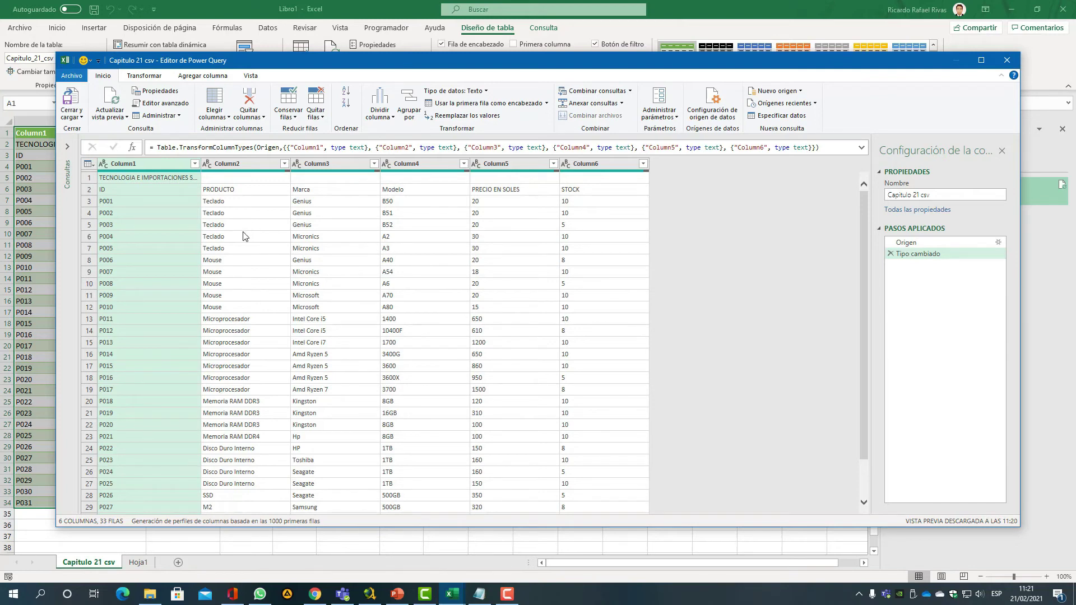
left_click(227, 214)
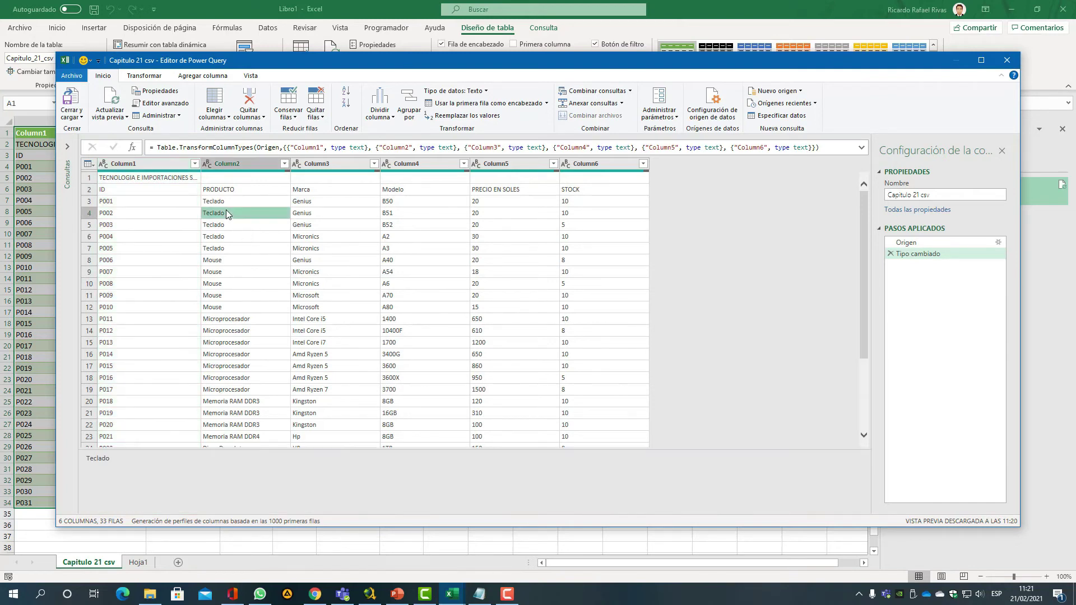
left_click(259, 275)
left_click(269, 343)
left_click(323, 330)
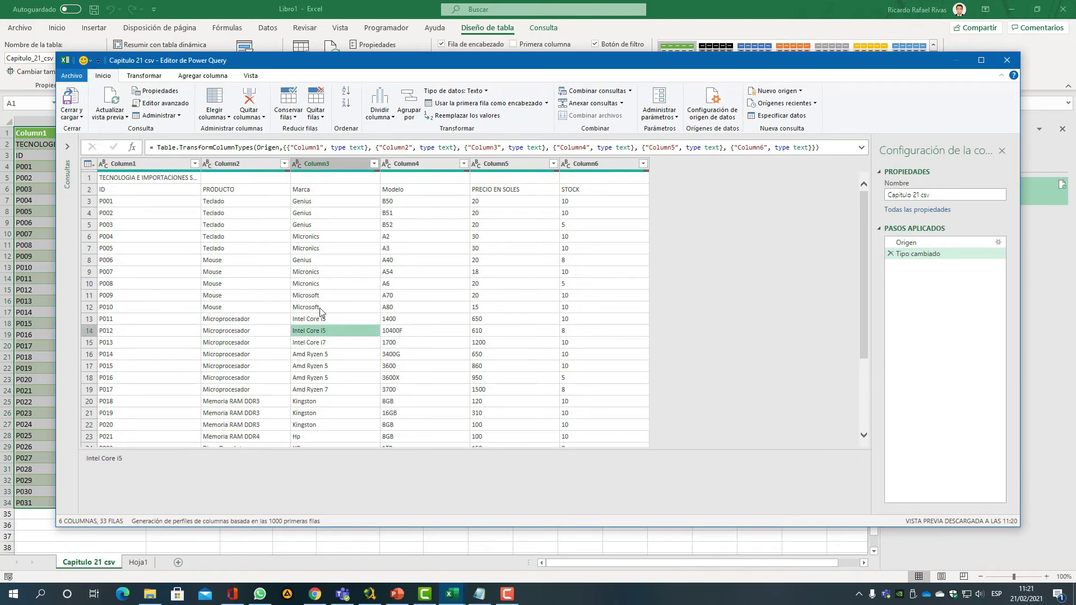
left_click(321, 244)
left_click(339, 353)
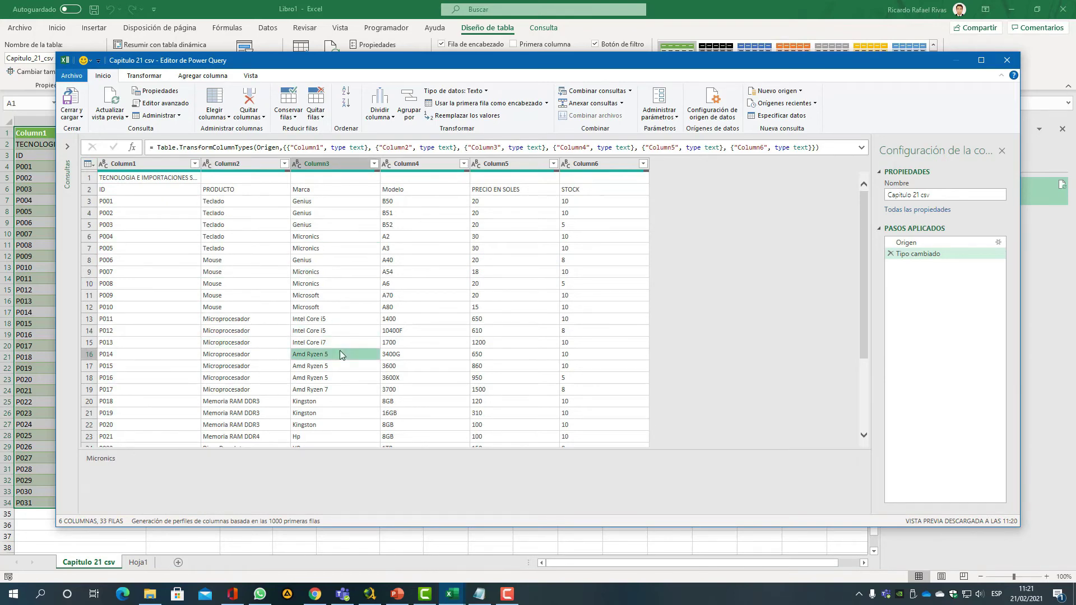
left_click(340, 401)
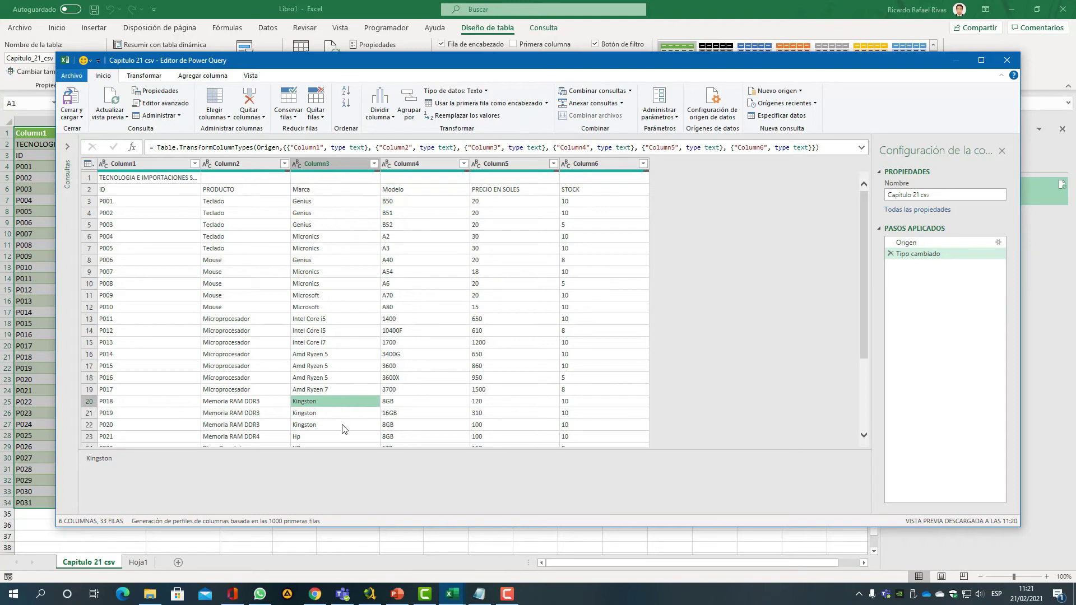
left_click(321, 213)
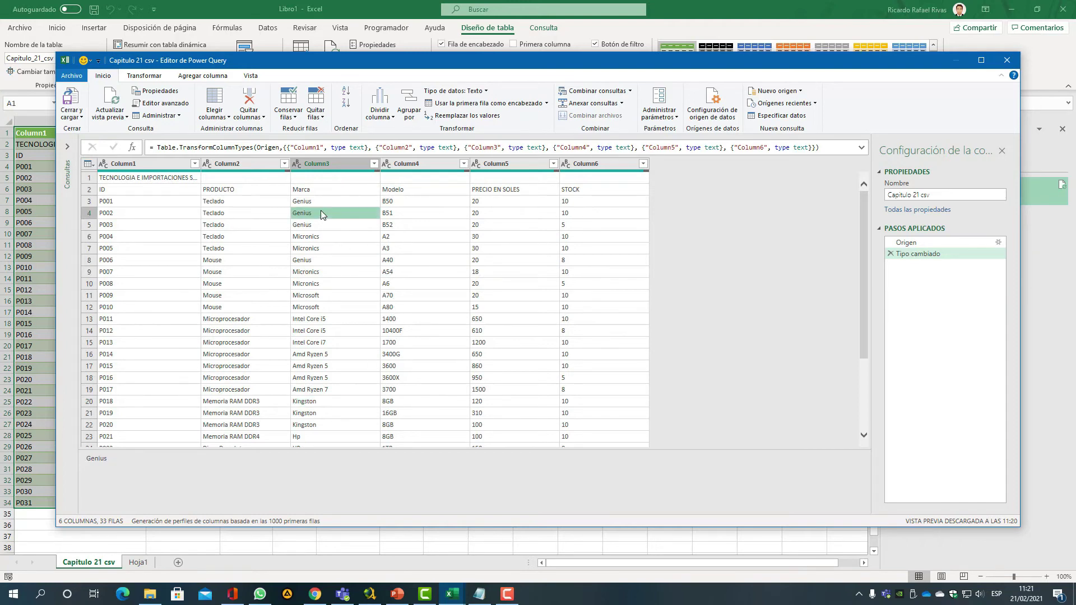
left_click(486, 270)
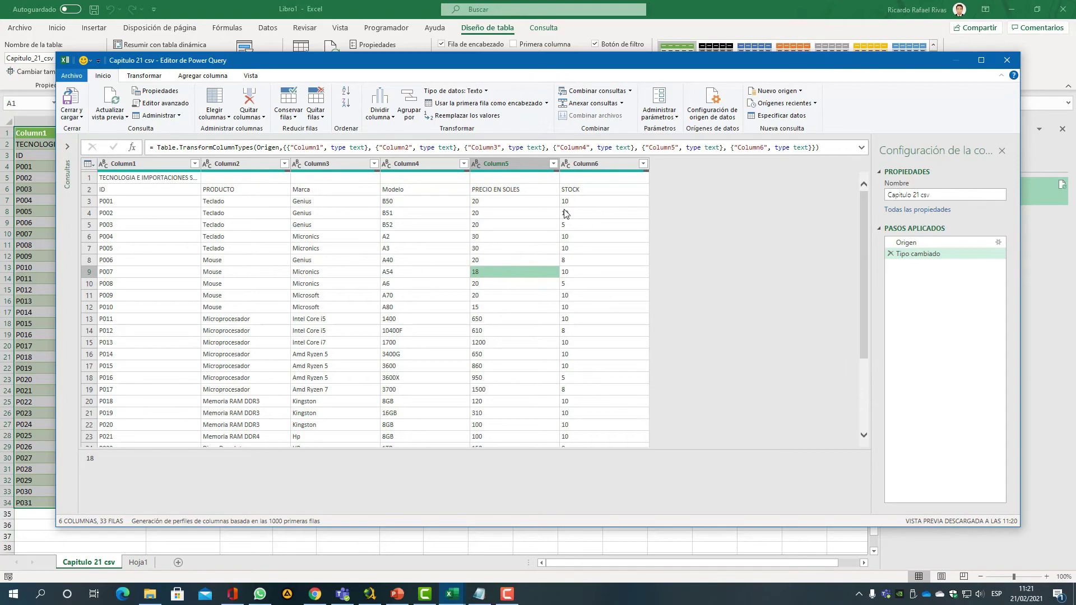
left_click(1006, 60)
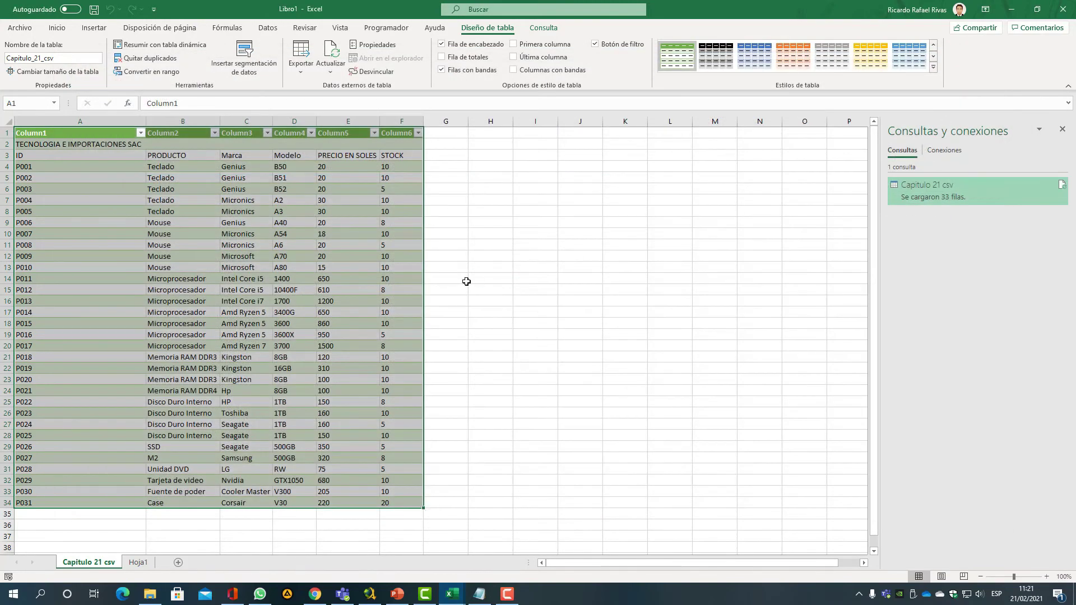
left_click(443, 223)
left_click(363, 224)
left_click(247, 245)
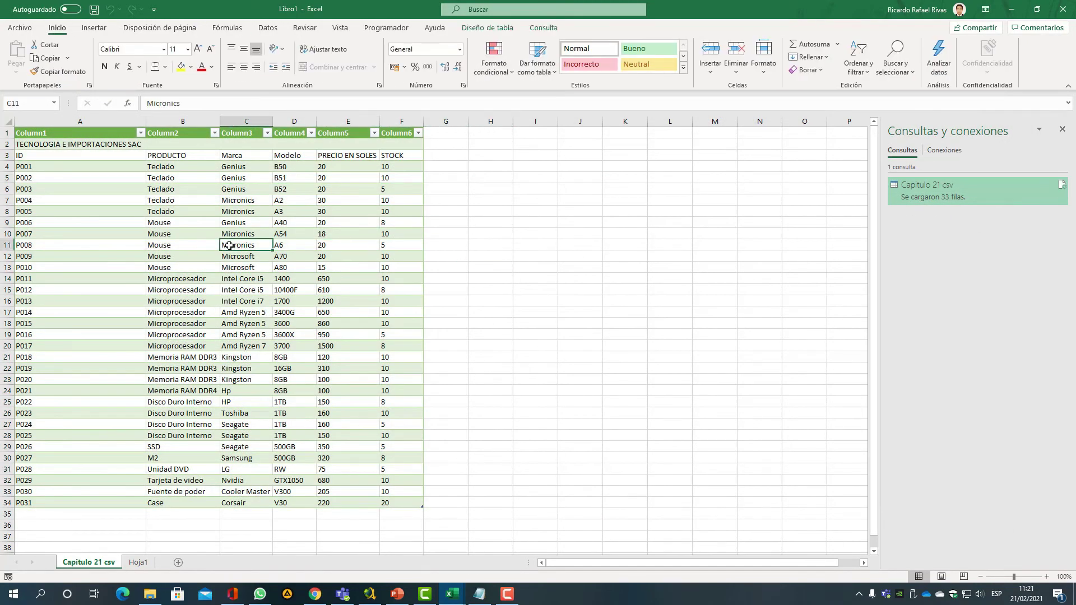
left_click(113, 245)
left_click(243, 258)
left_click(343, 324)
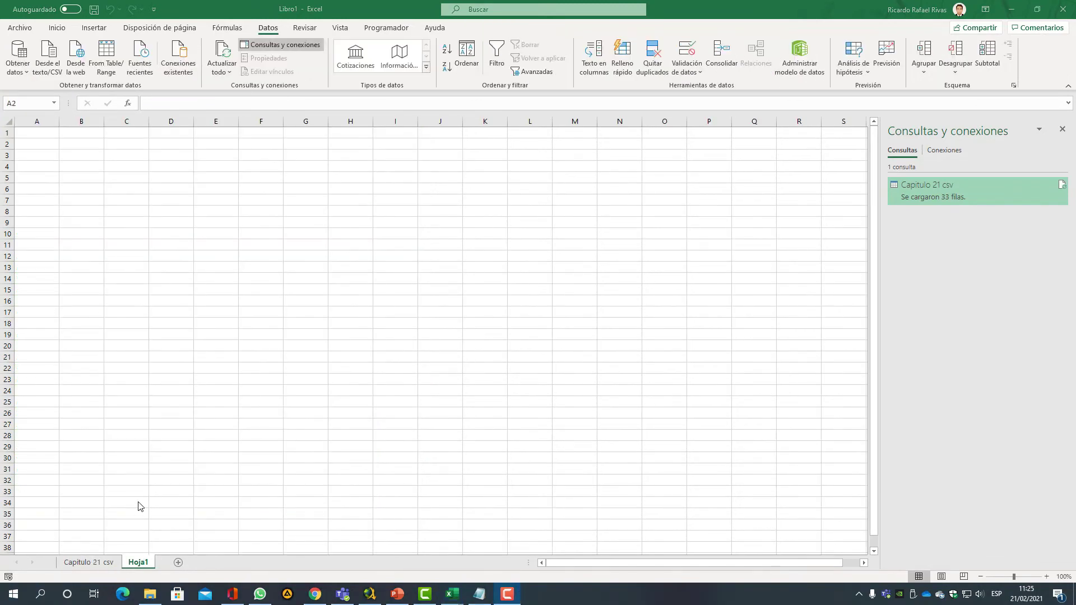
View the loaded table on the Capitulo 21 csv sheet and return to the empty sheet Hoja1.
left_click(112, 234)
left_click(72, 143)
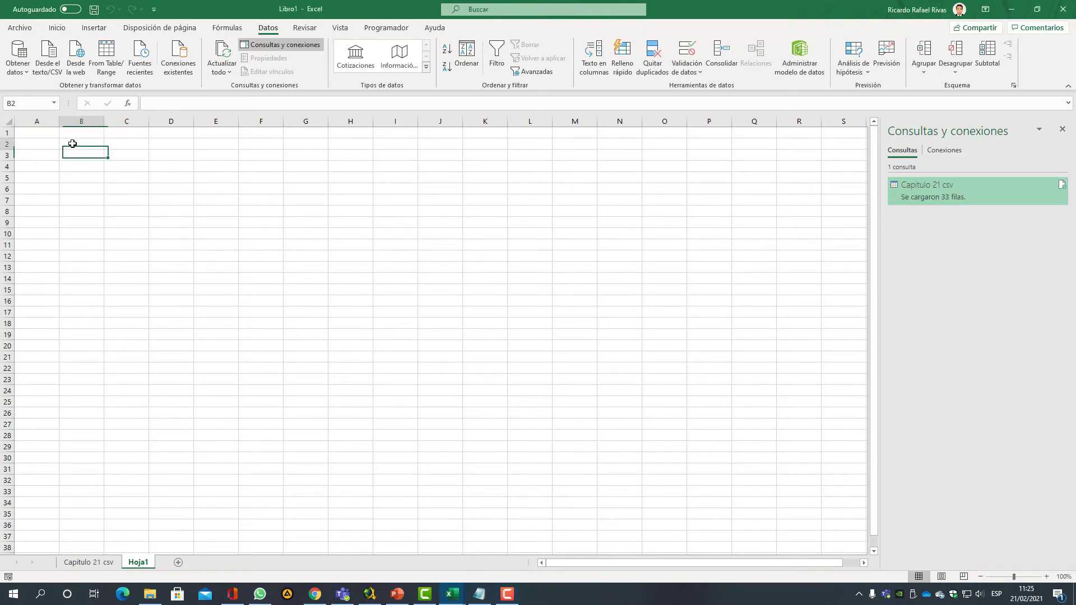
left_click(48, 141)
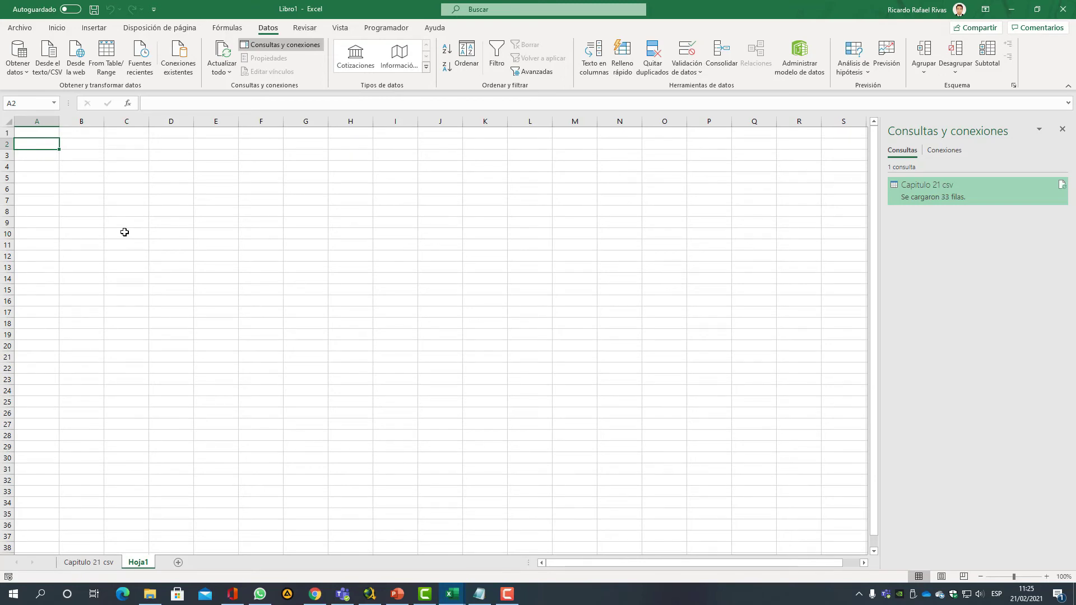
left_click(78, 144)
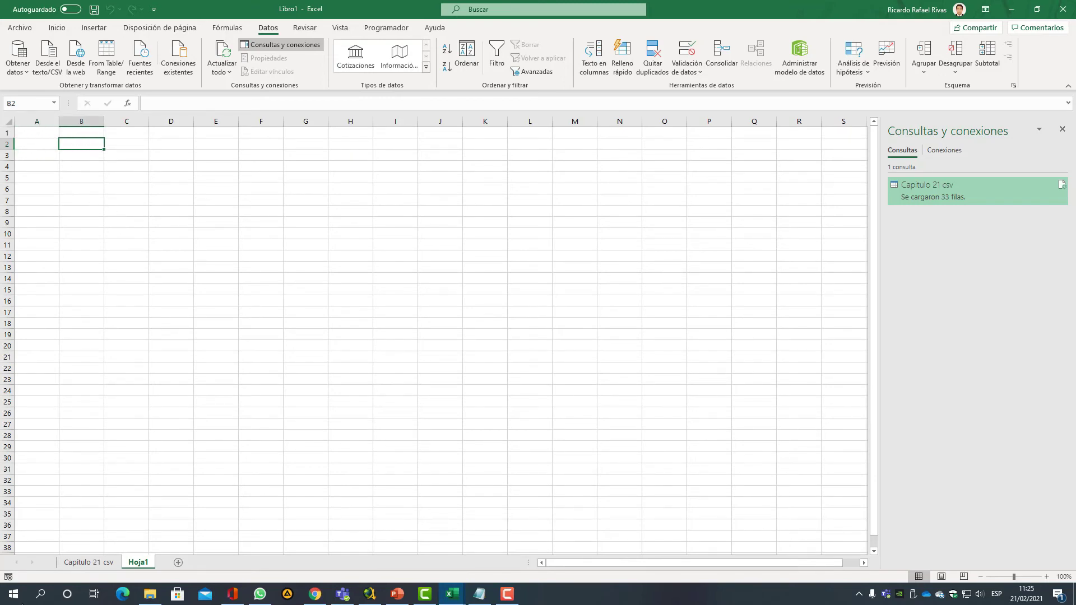
left_click(96, 563)
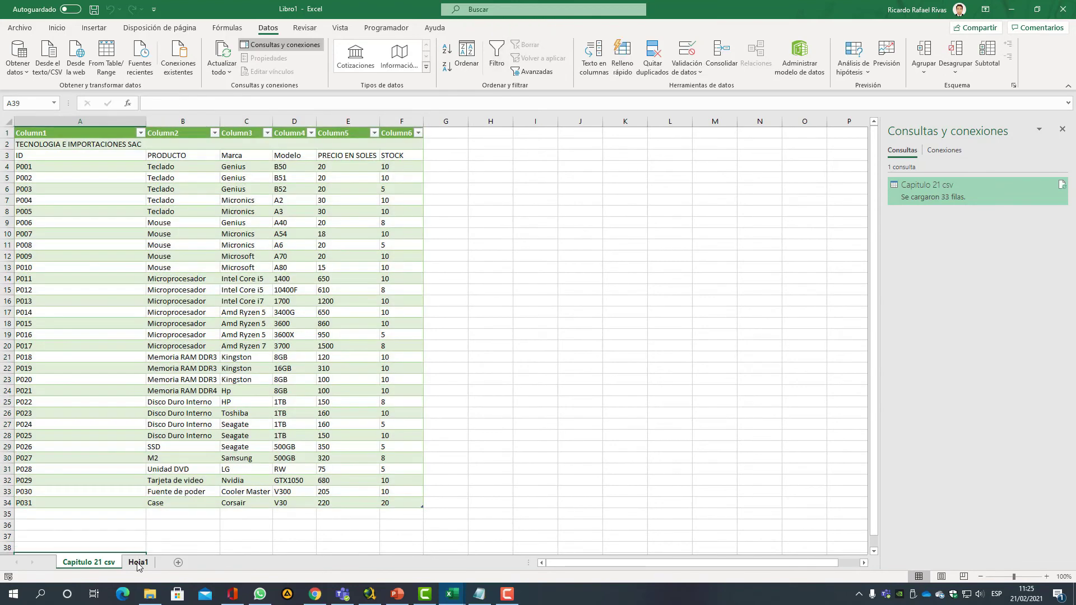
left_click(139, 563)
Import the file "Capitulo 21 csv" as text/CSV data again, with cell A2 of Hoja1 selected.
left_click(48, 140)
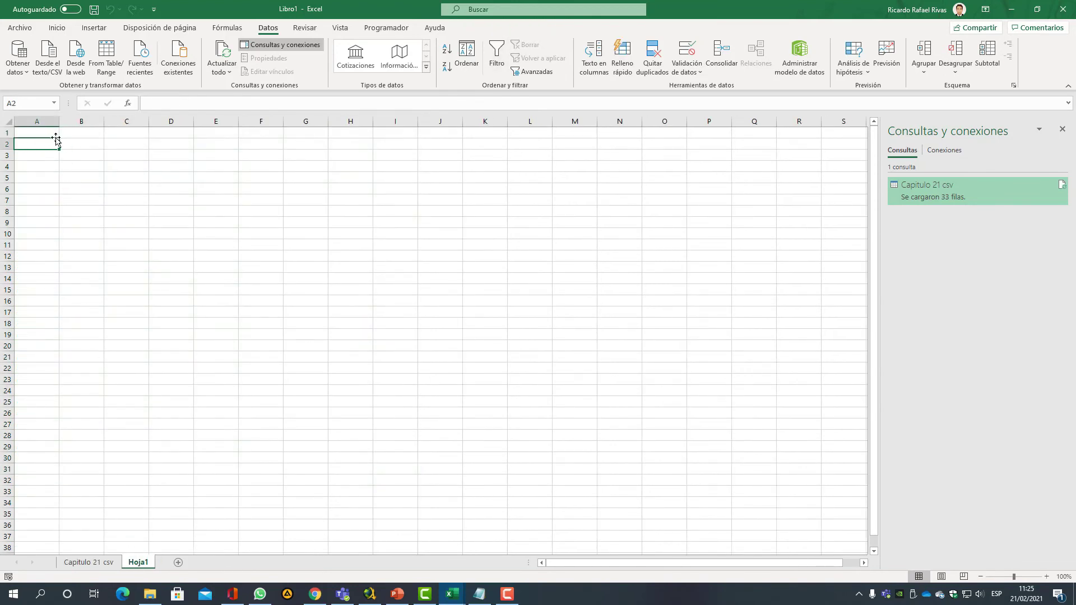
left_click(77, 145)
left_click(44, 144)
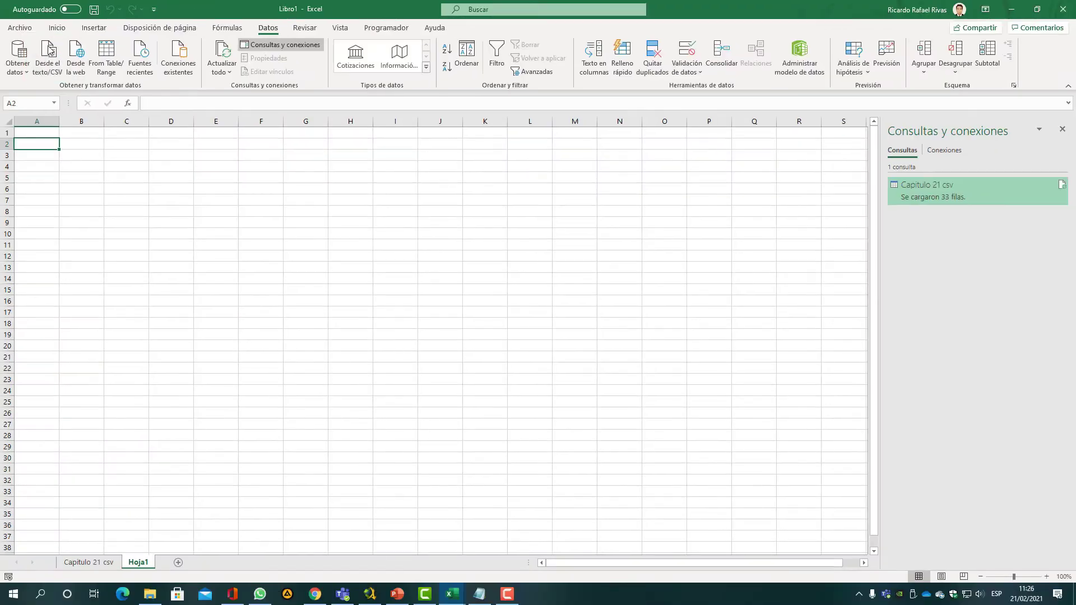
left_click(96, 84)
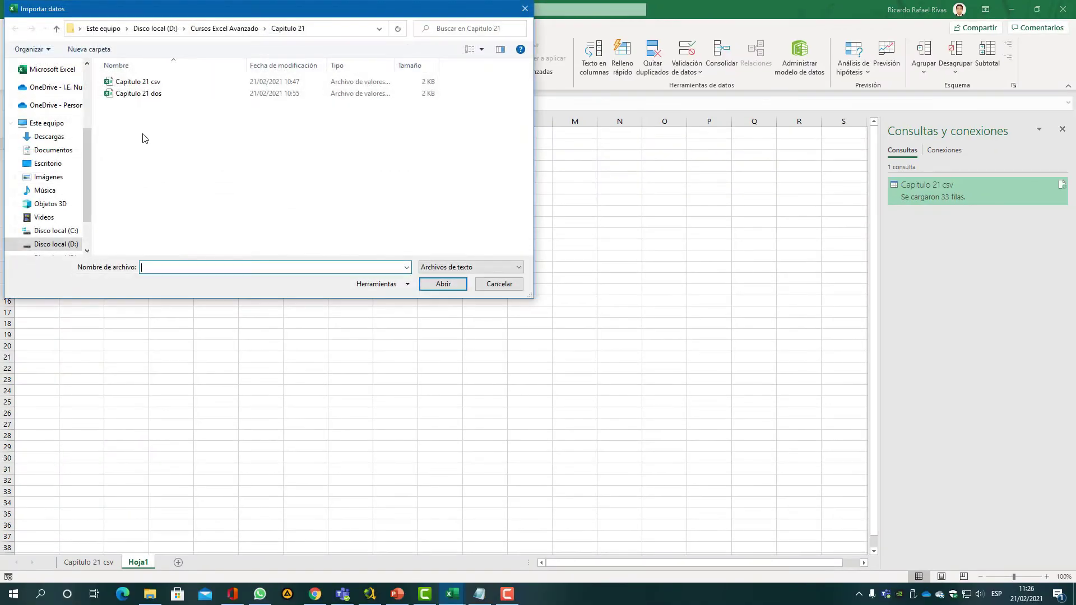
left_click(152, 85)
left_click(428, 284)
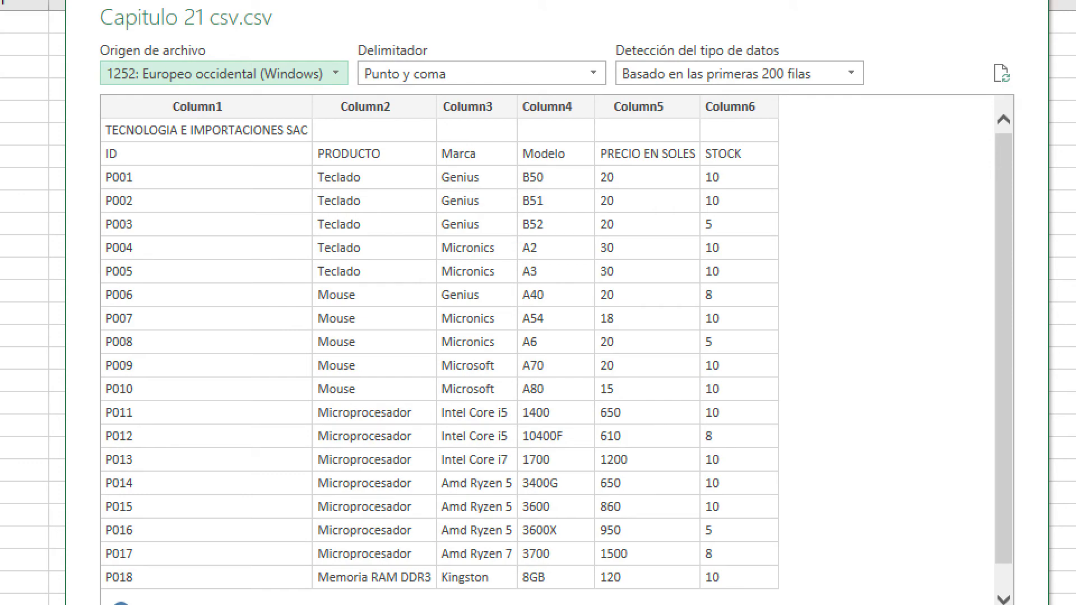
Choose to transform the previewed CSV data and show the Power Query editor maximized.
left_click(154, 110)
left_click_drag(74, 95, 786, 603)
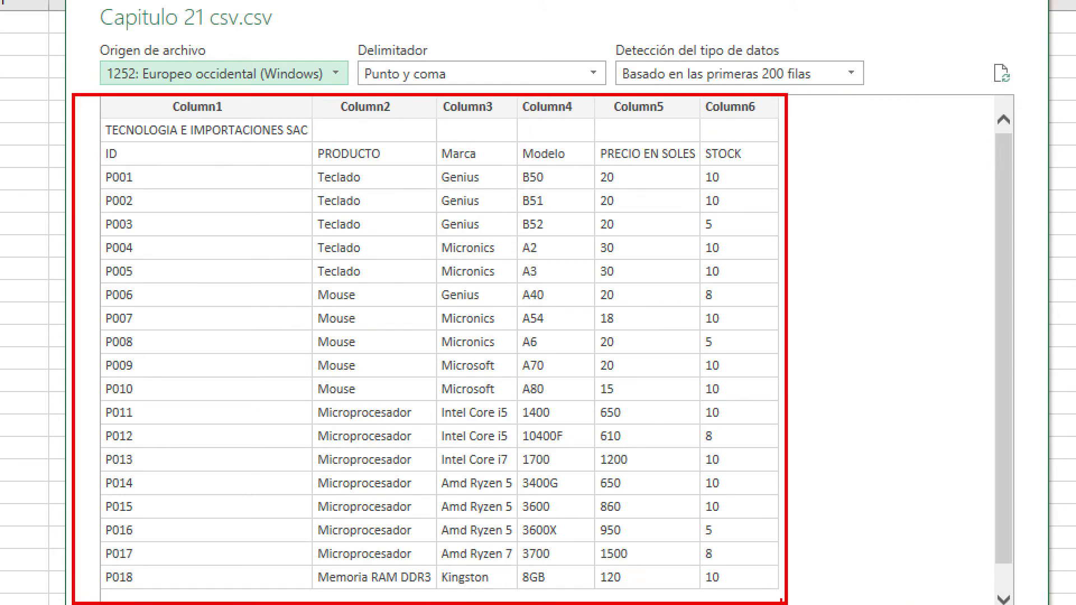
key("Escape")
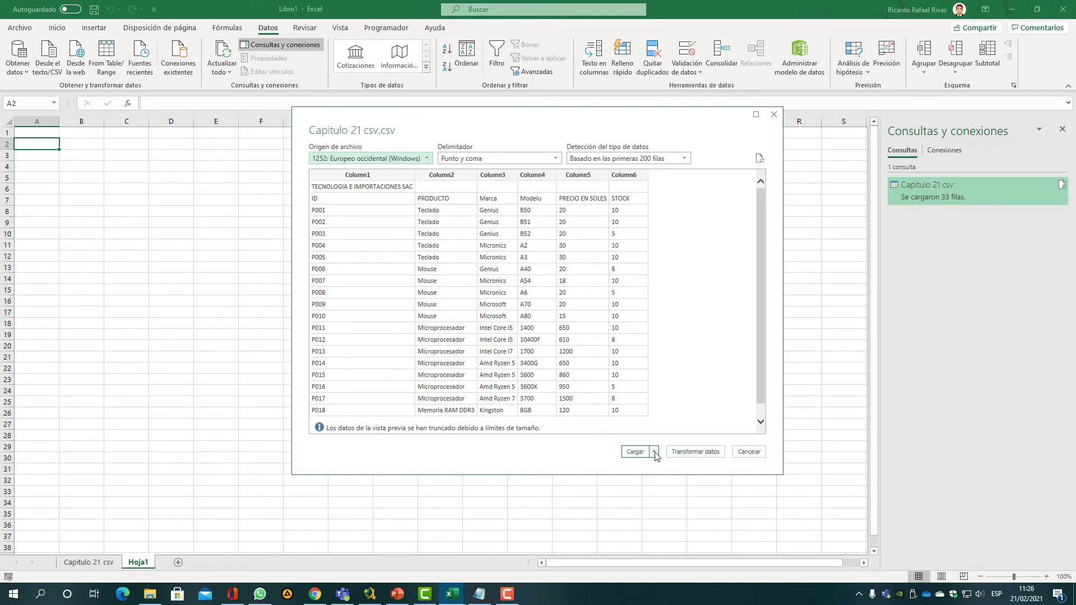
left_click(694, 452)
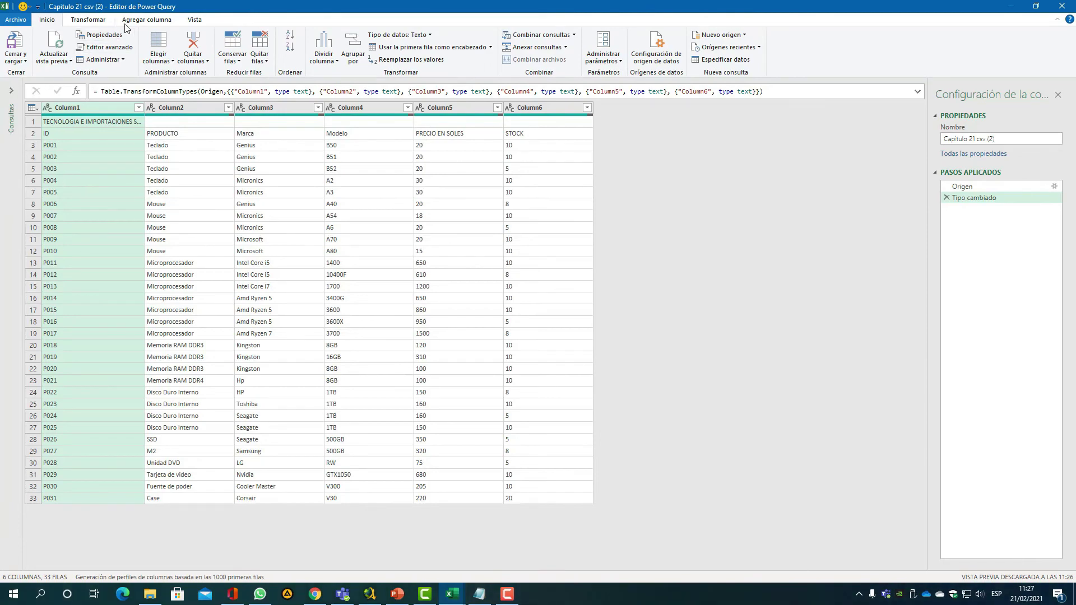
double_click(195, 11)
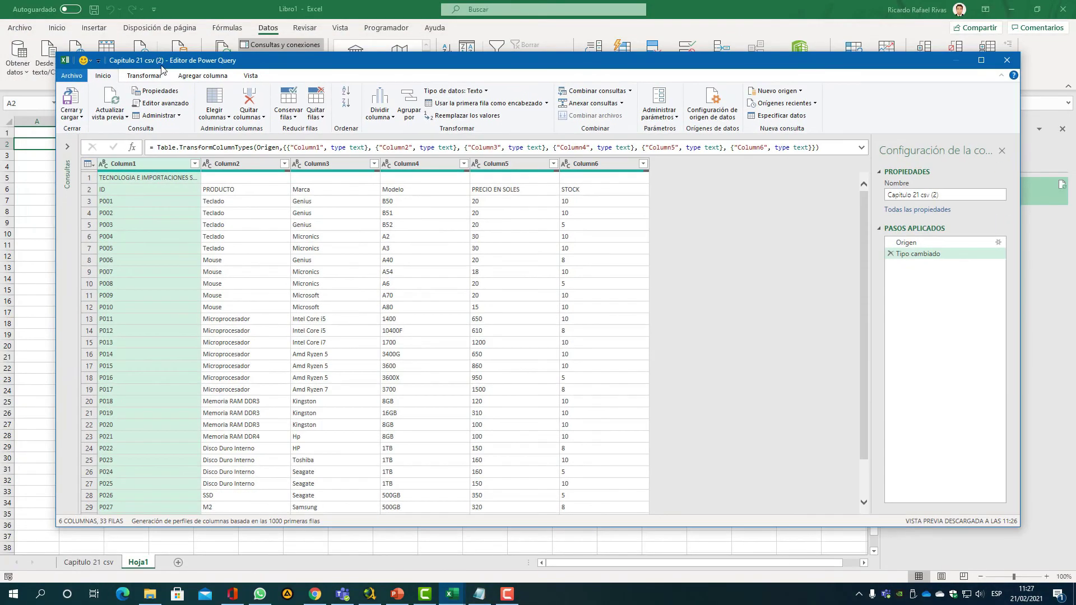
double_click(257, 64)
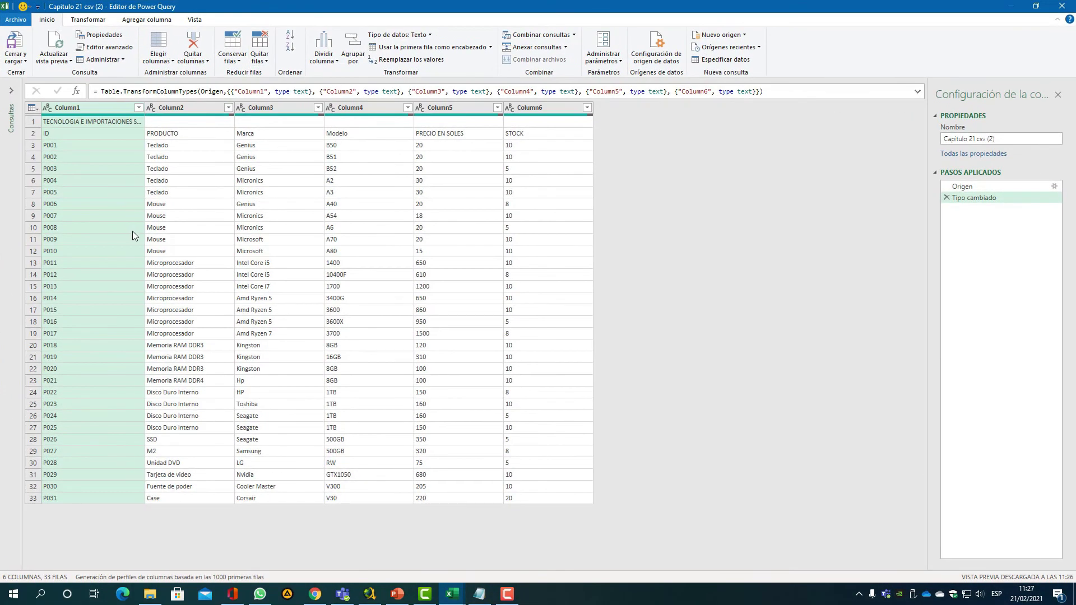
Examine the generic column headings, the company title row and the ID heading row in the query.
left_click(147, 241)
left_click(114, 262)
left_click(94, 156)
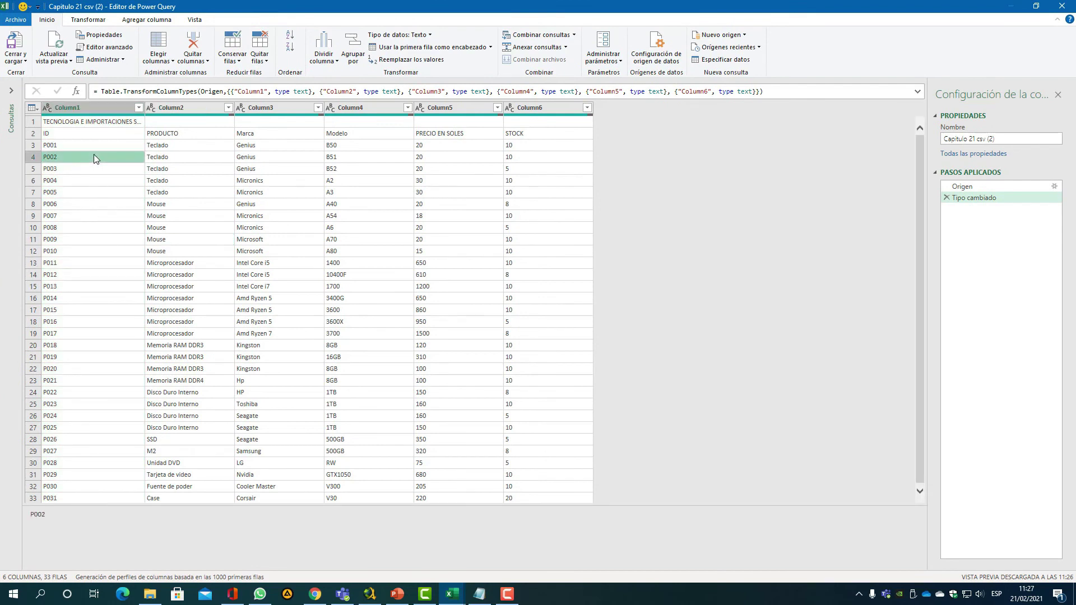
left_click(95, 135)
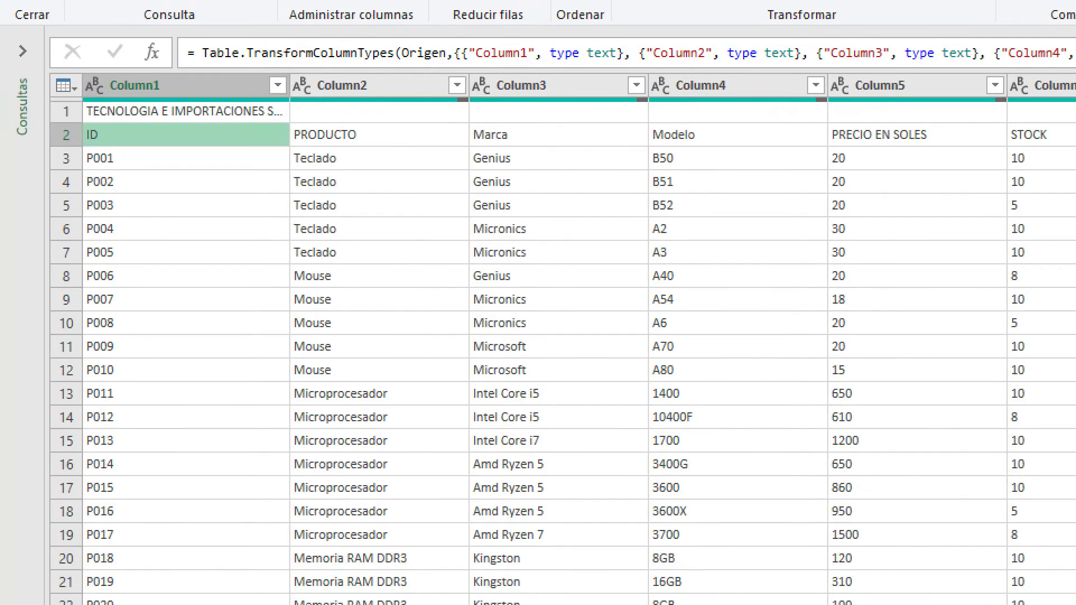
left_click_drag(30, 116, 87, 123)
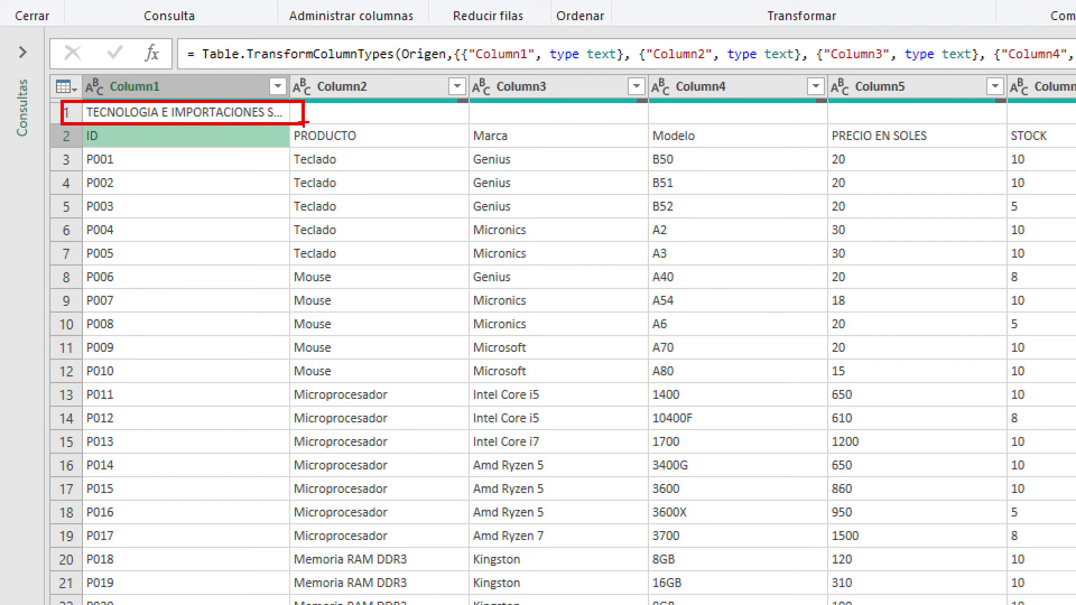
mouse_move(51, 101)
left_mouse_down()
mouse_move(1056, 137)
mouse_move(1074, 120)
left_mouse_up()
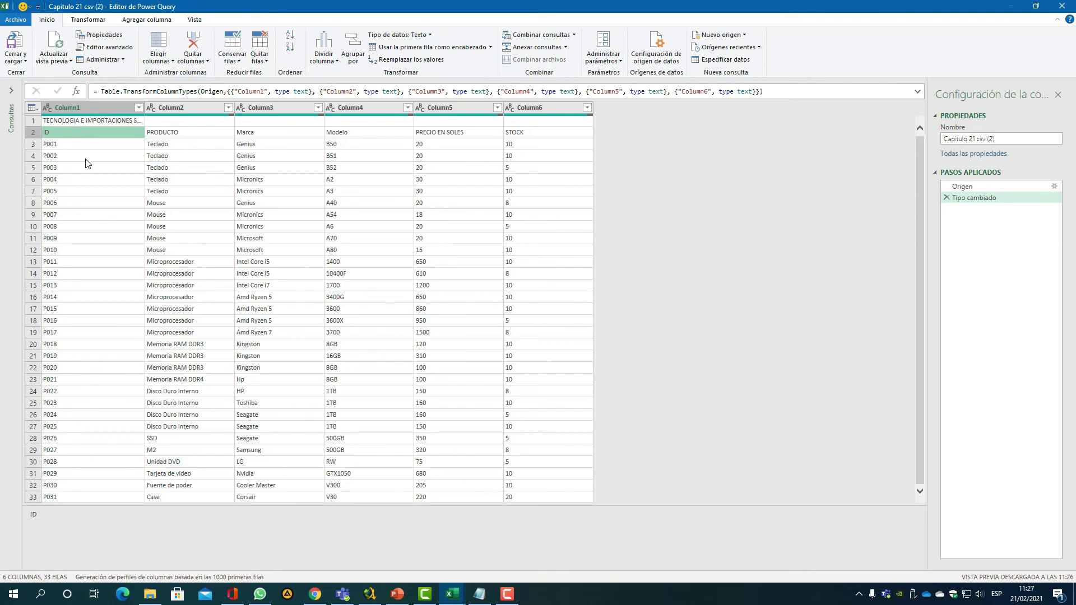
left_click(132, 159)
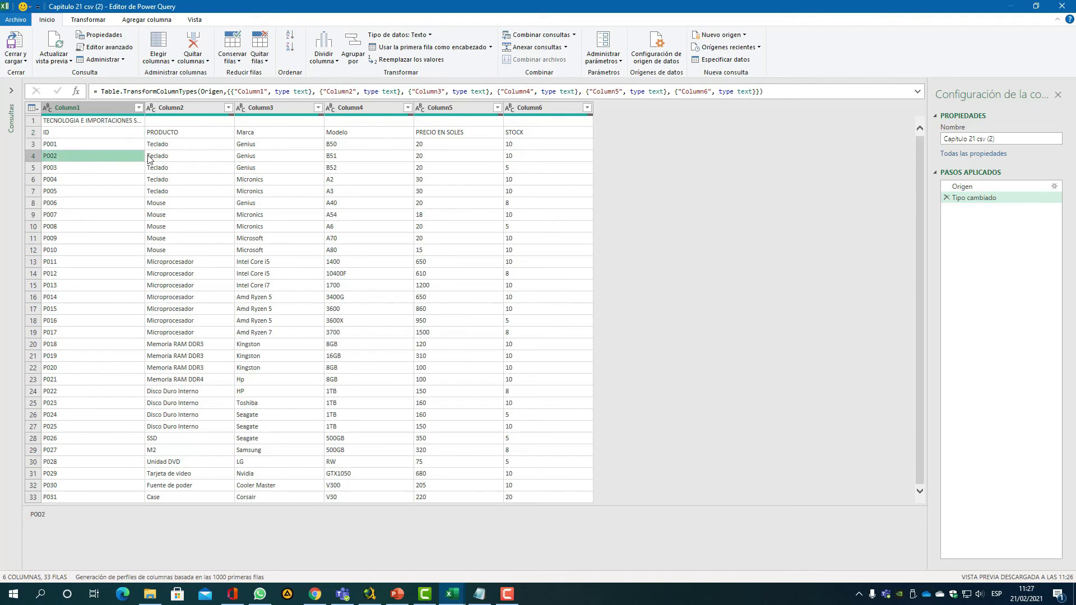
Use the first row of the query as column headers and inspect the rows below them.
left_click(92, 134)
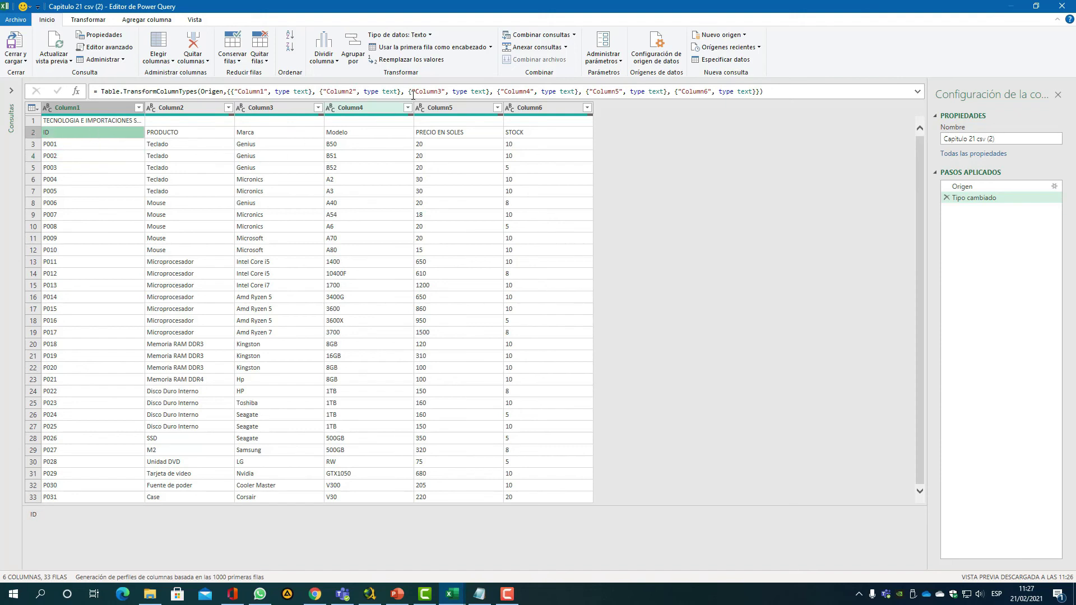
left_click(482, 47)
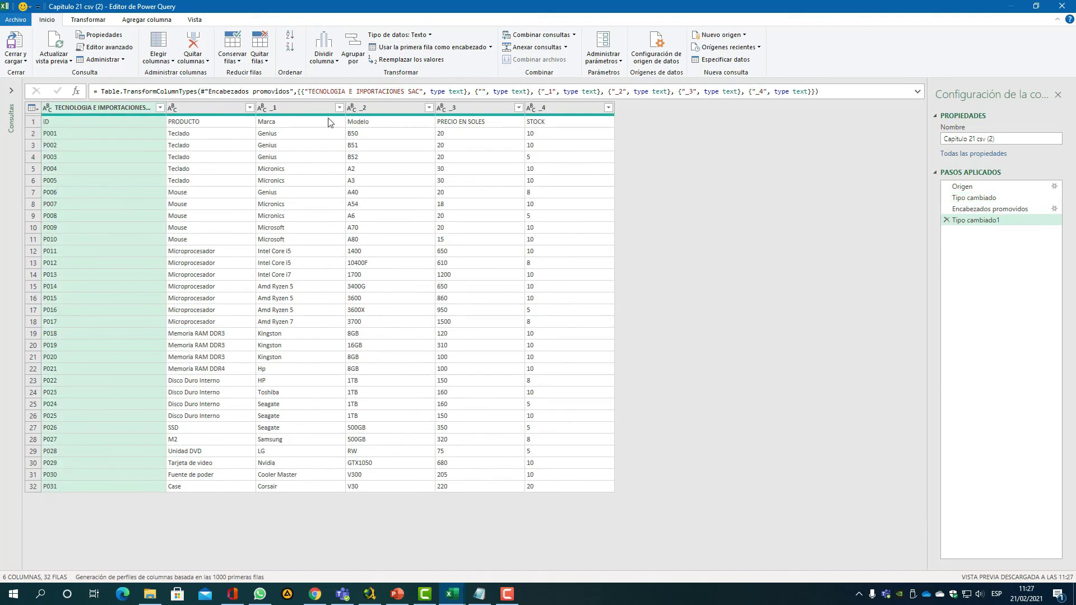
left_click(127, 141)
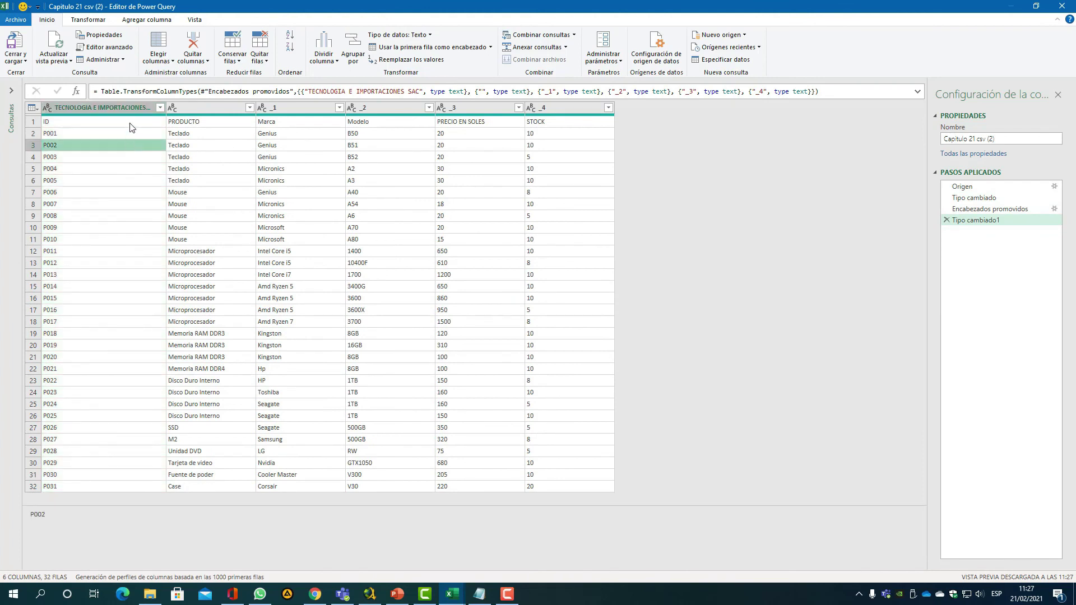
left_click(130, 122)
left_click(121, 145)
left_click(185, 265)
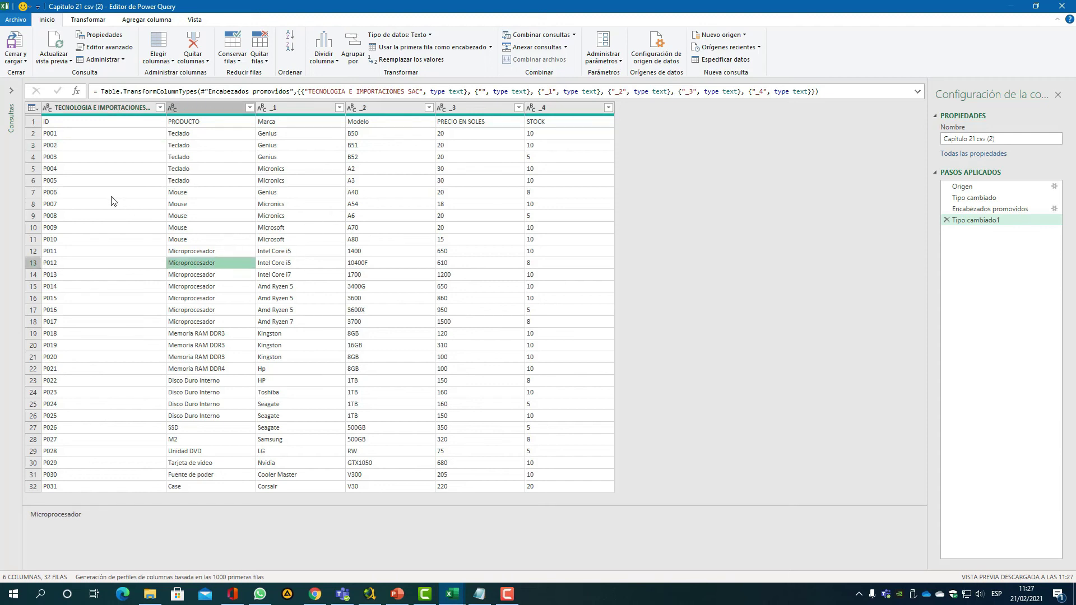
Choose which query columns to keep, excluding the brand column "_1".
left_click(95, 171)
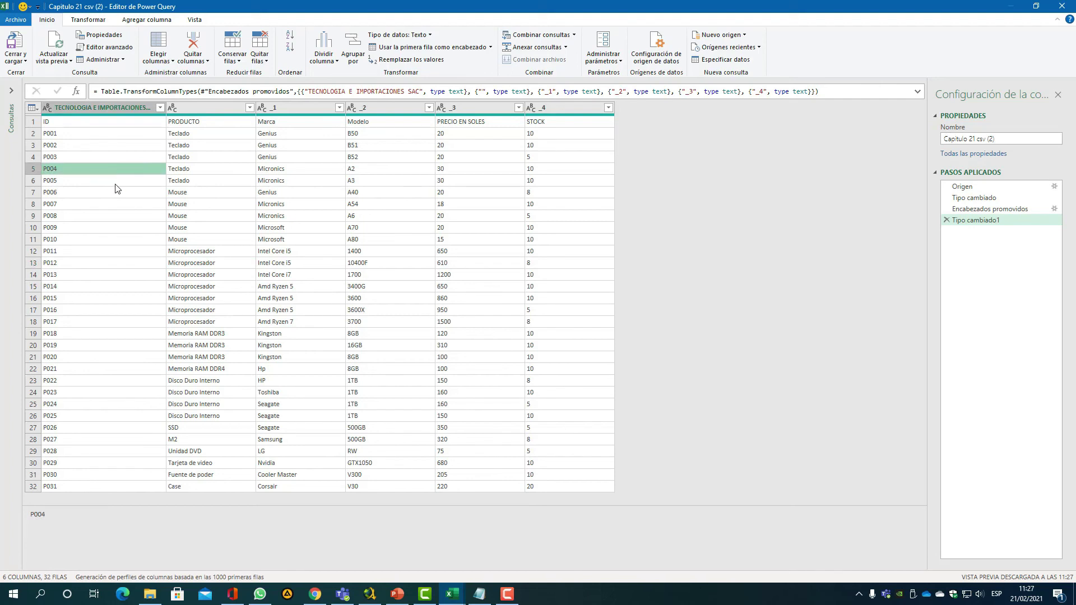
left_click(157, 44)
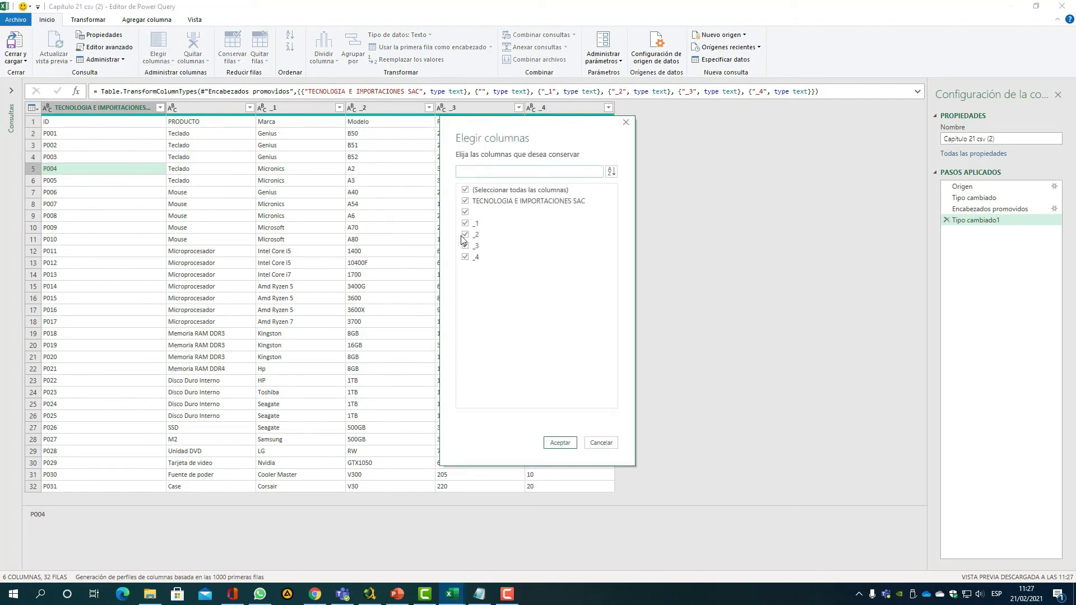
left_click(465, 223)
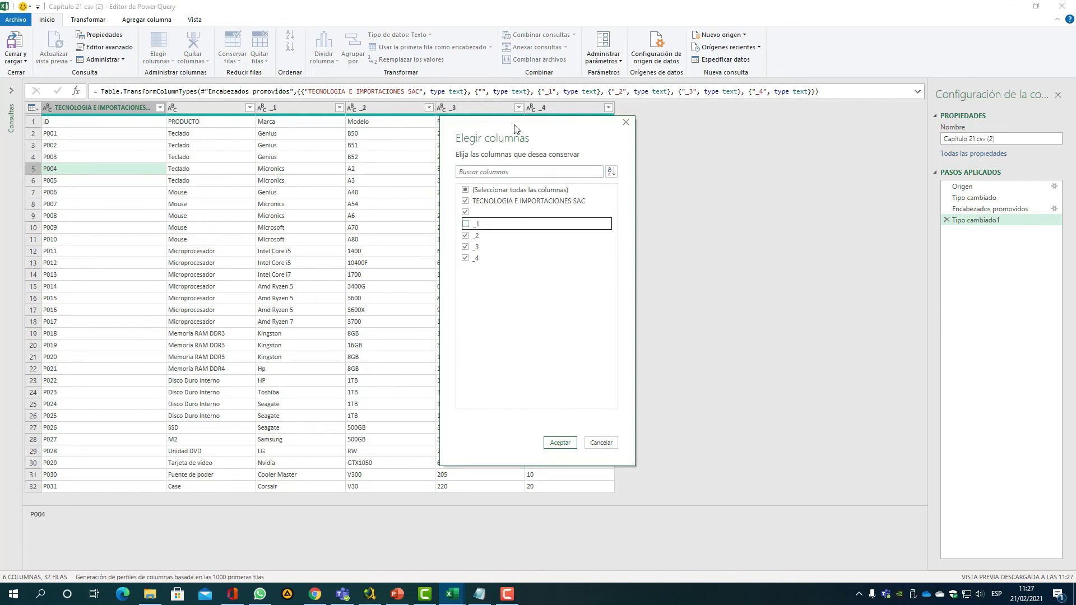
left_click_drag(514, 126, 669, 133)
left_click(715, 450)
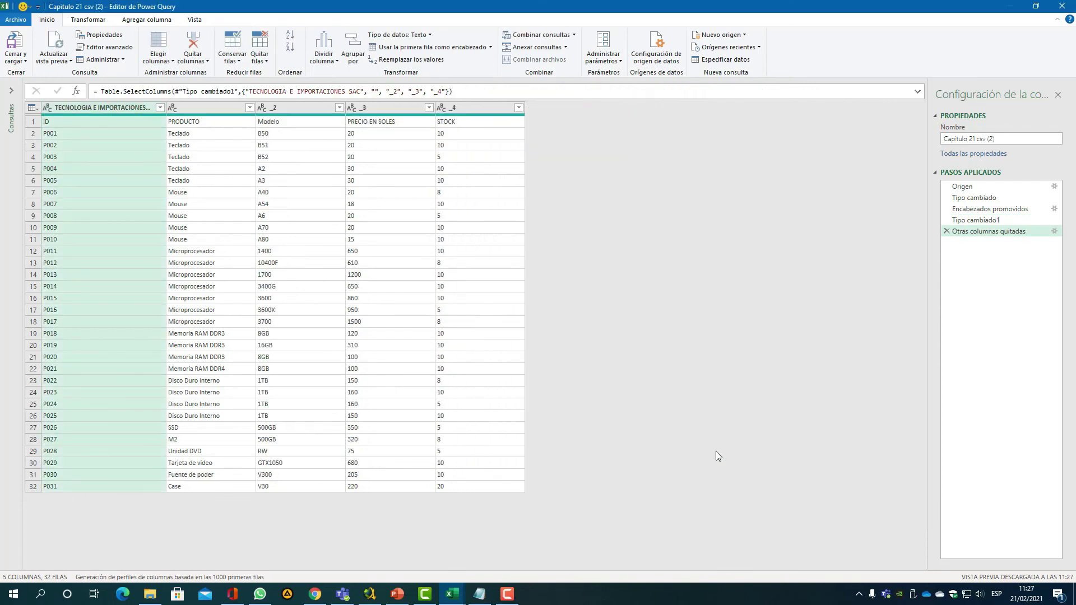
Choose the query columns to keep again, excluding the stock column "_4".
left_click(107, 60)
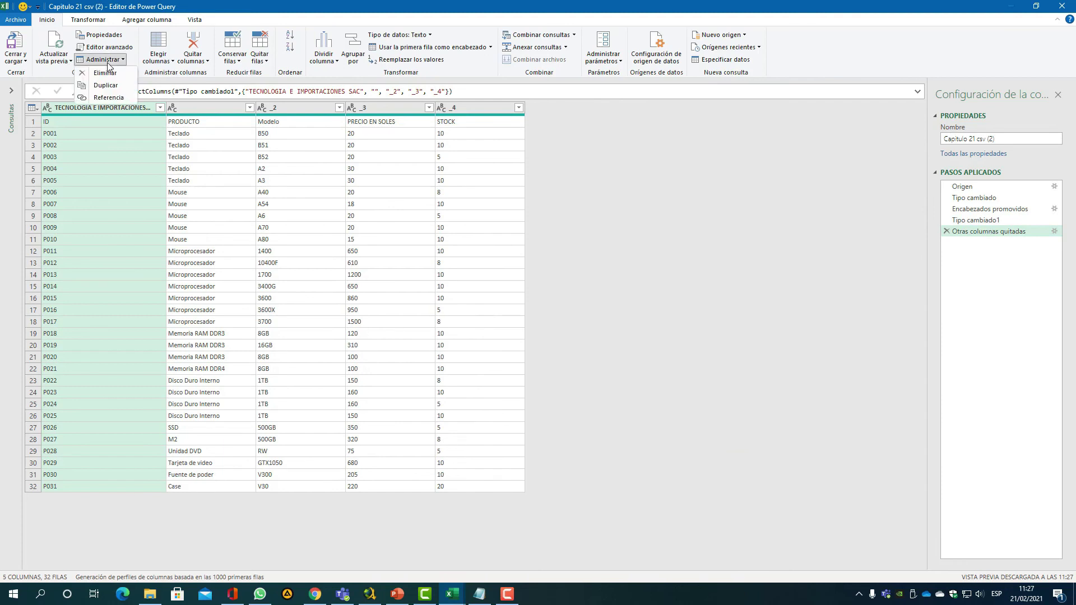
left_click(160, 62)
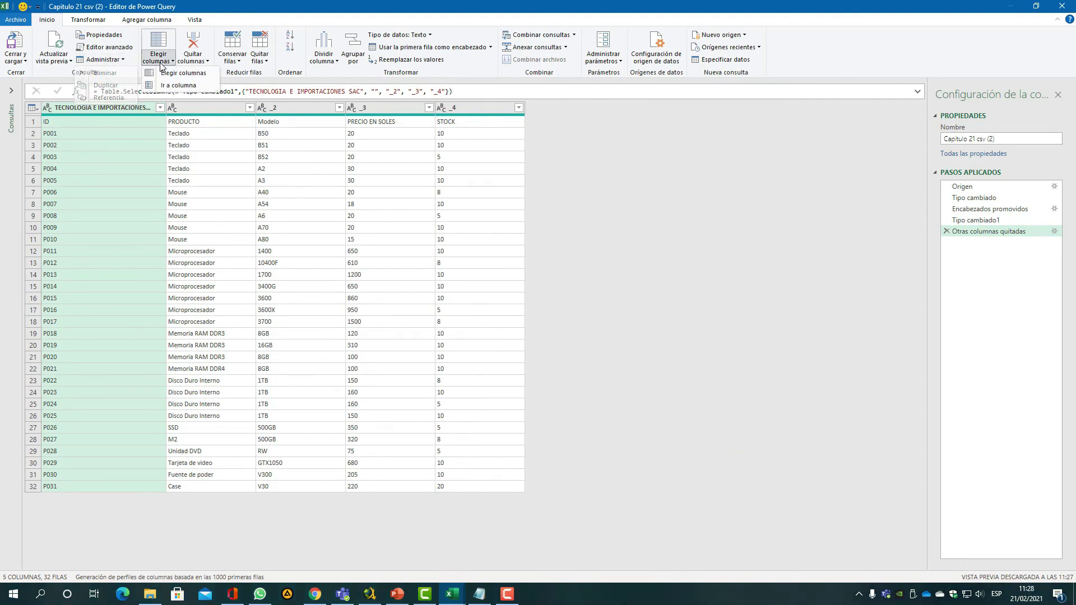
left_click(159, 63)
left_click(160, 62)
left_click(169, 75)
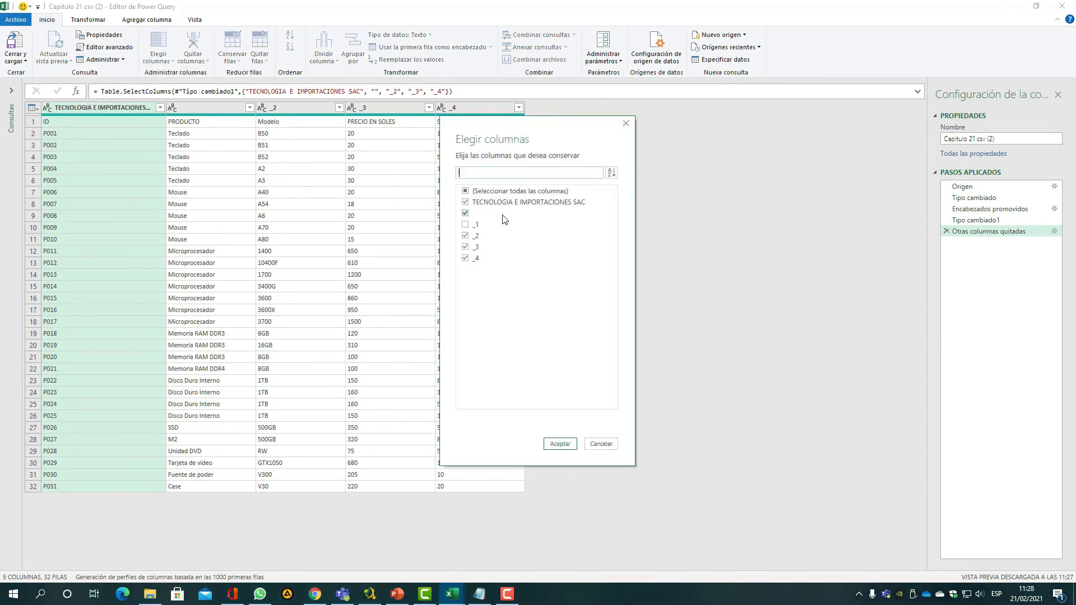
left_click_drag(541, 139, 711, 153)
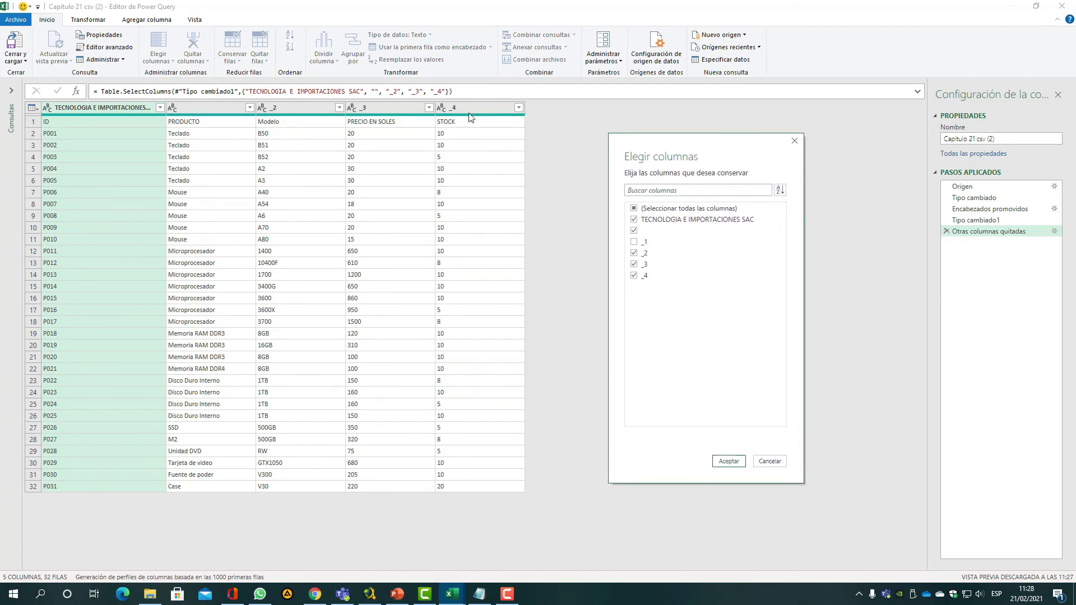
left_click(634, 275)
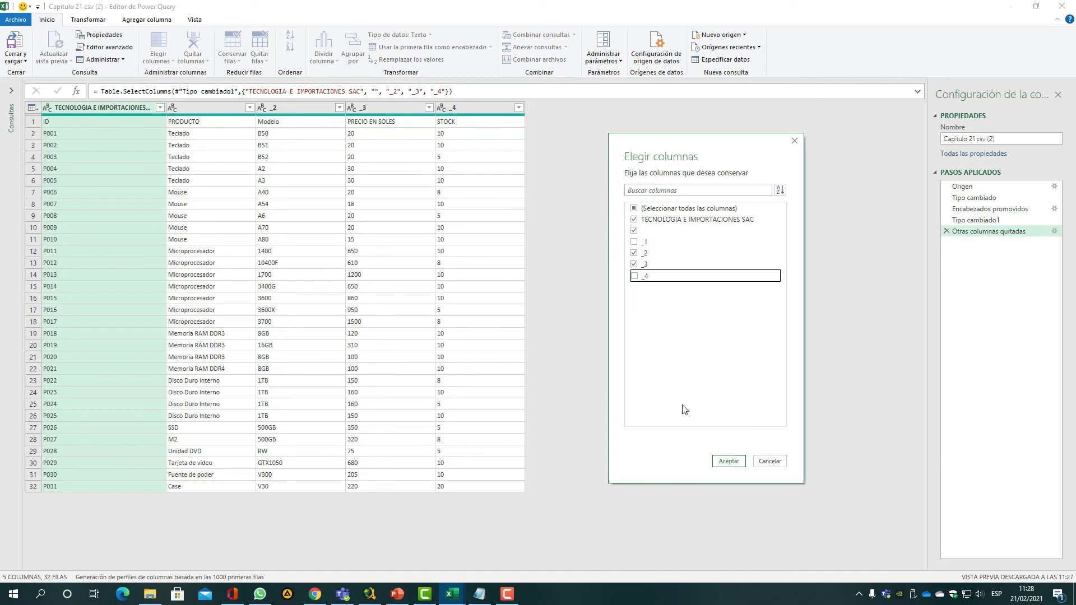
left_click(729, 462)
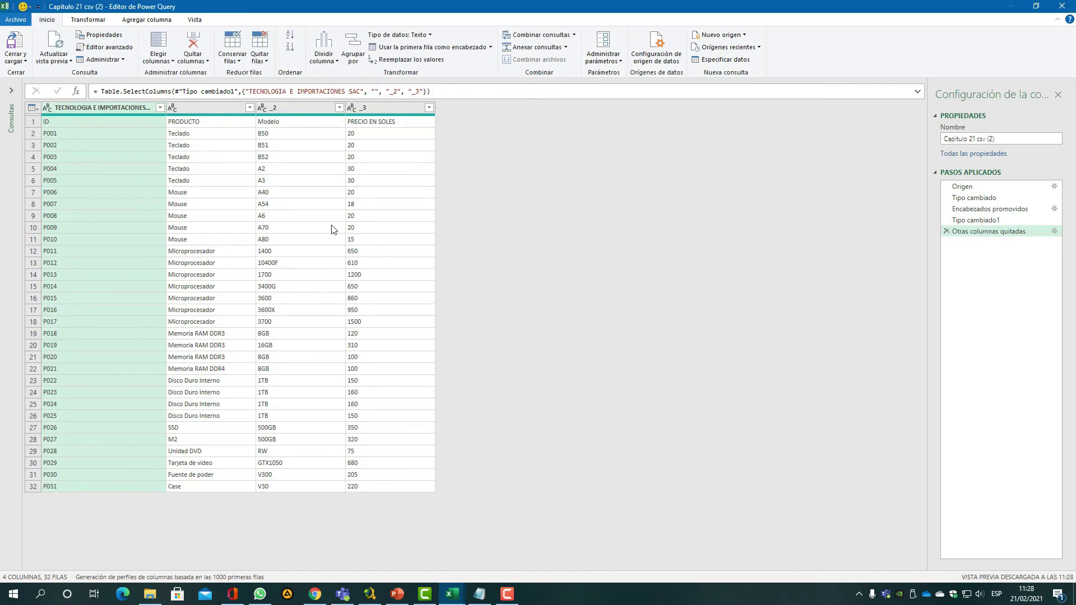
Examine the remaining product, model and price columns and the date and time transformation options.
left_click(232, 169)
left_click(114, 122)
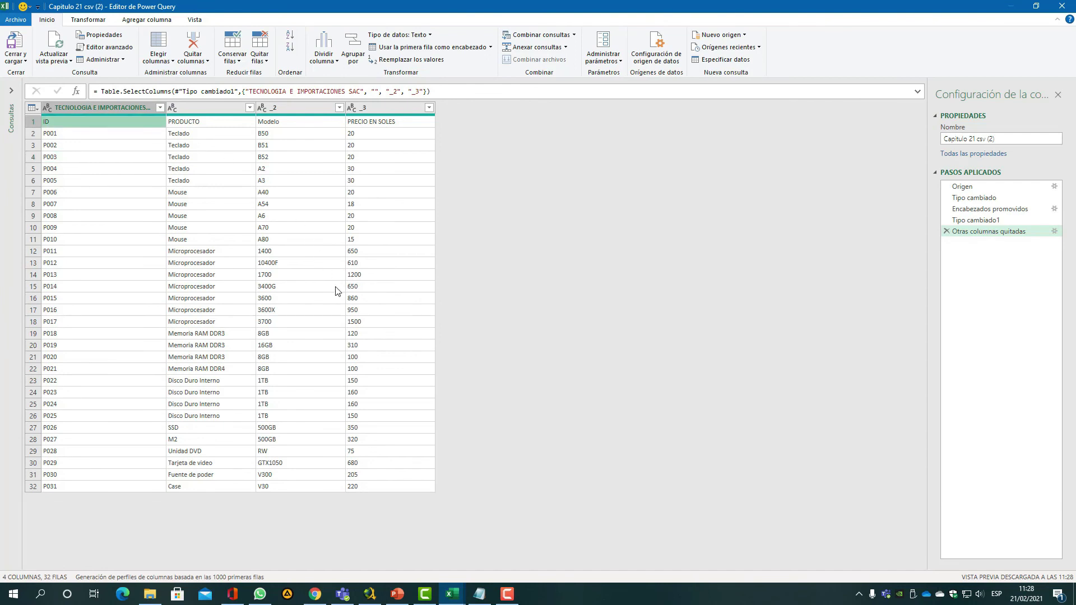
left_click(287, 312)
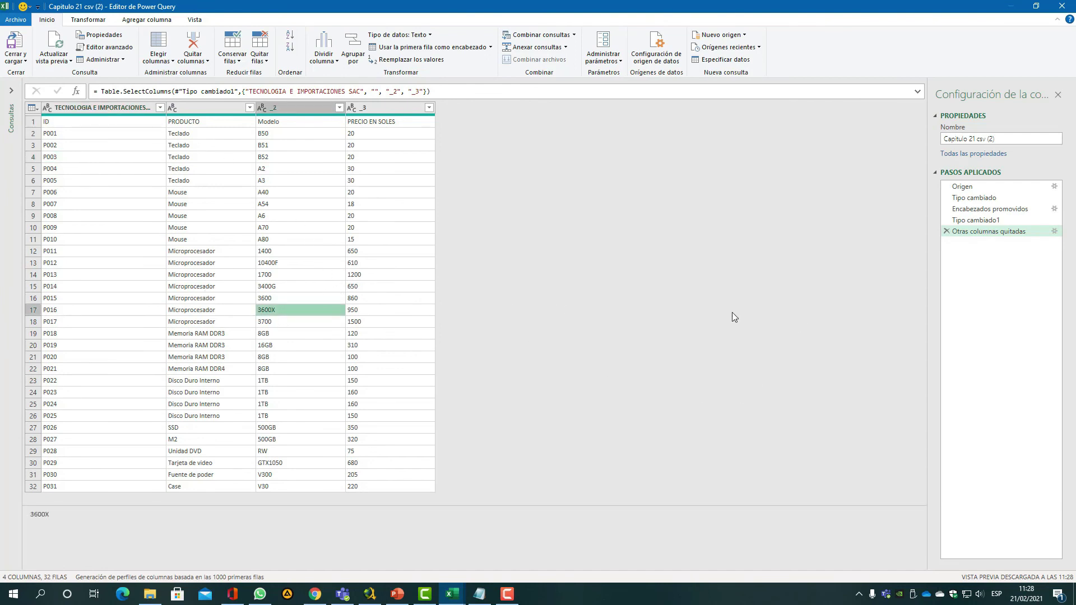
left_click(123, 60)
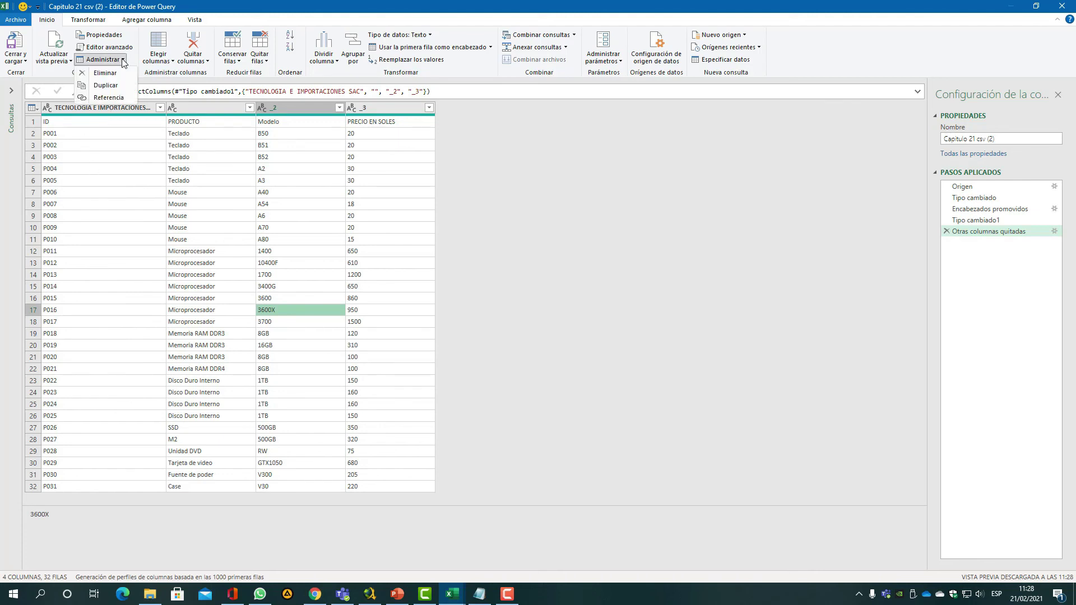
left_click(84, 20)
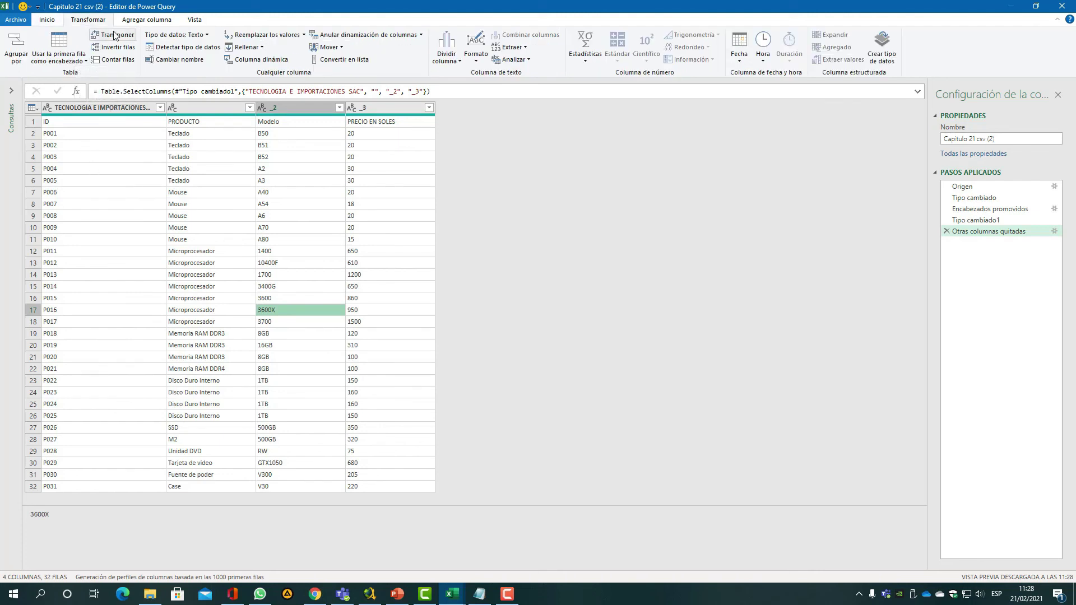
left_click(733, 59)
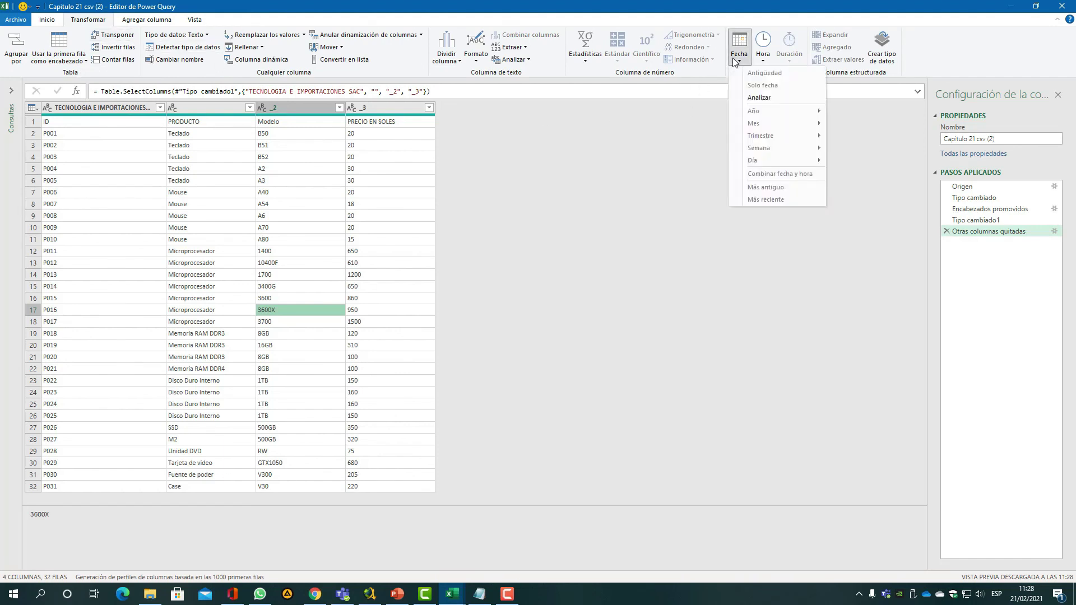
left_click(762, 60)
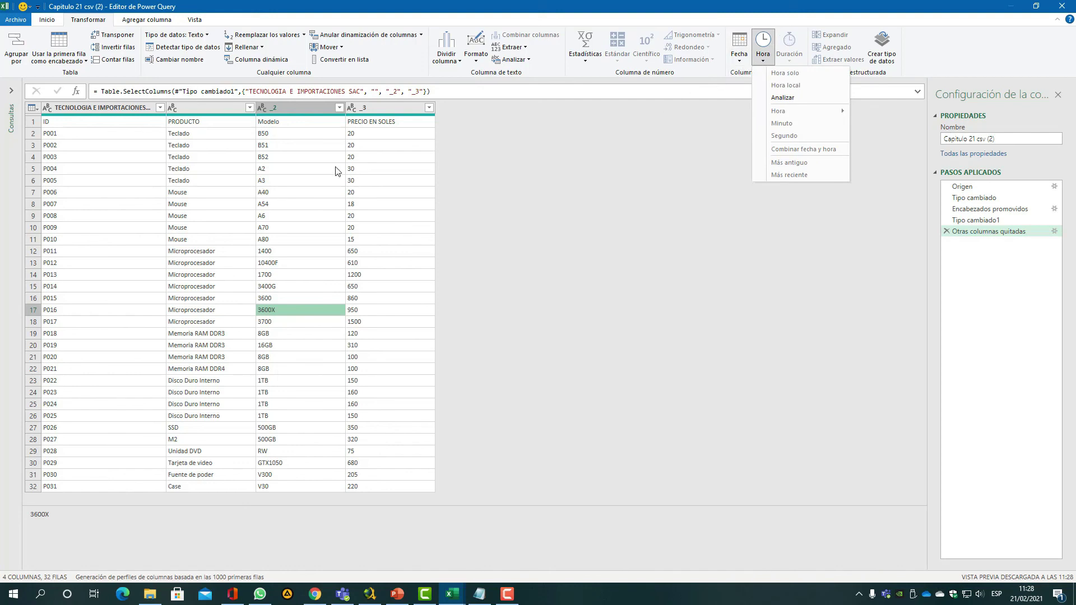
left_click(293, 193)
left_click(352, 193)
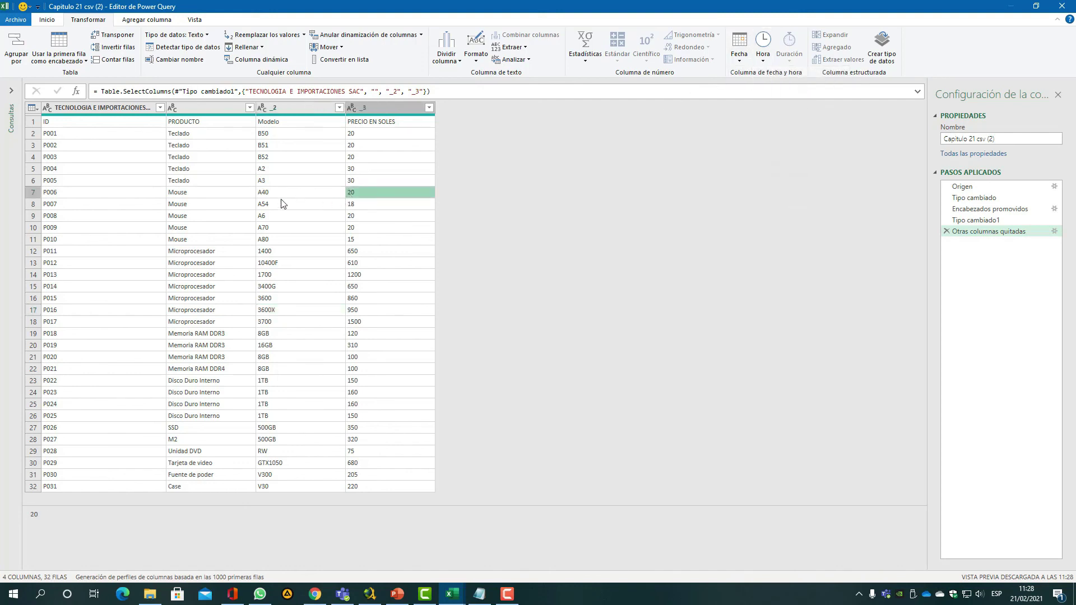
left_click(281, 192)
left_click(368, 239)
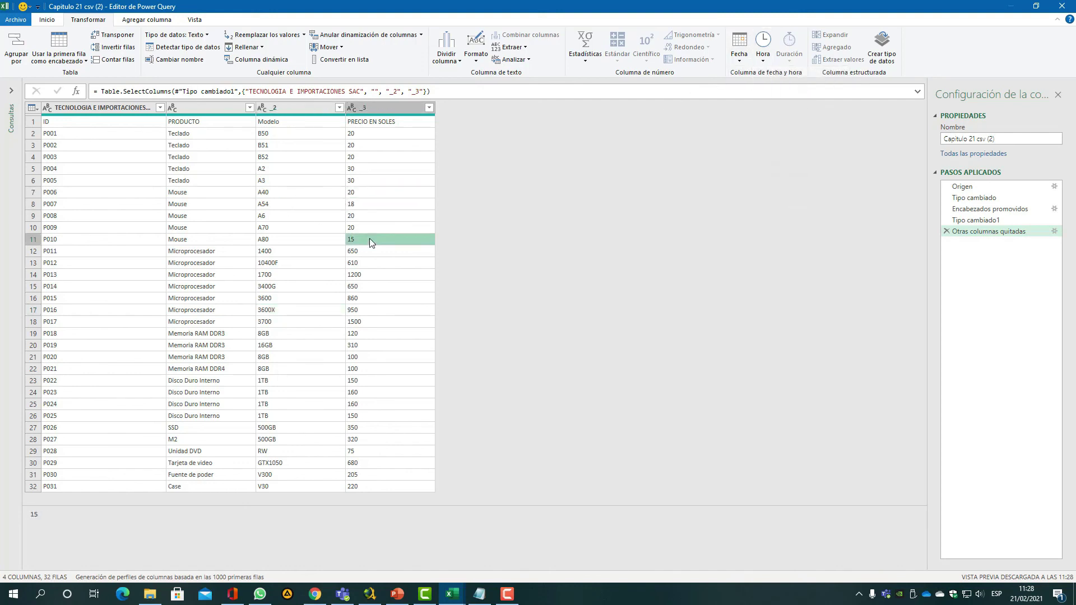
left_click(307, 226)
left_click(284, 184)
left_click(368, 185)
left_click(296, 215)
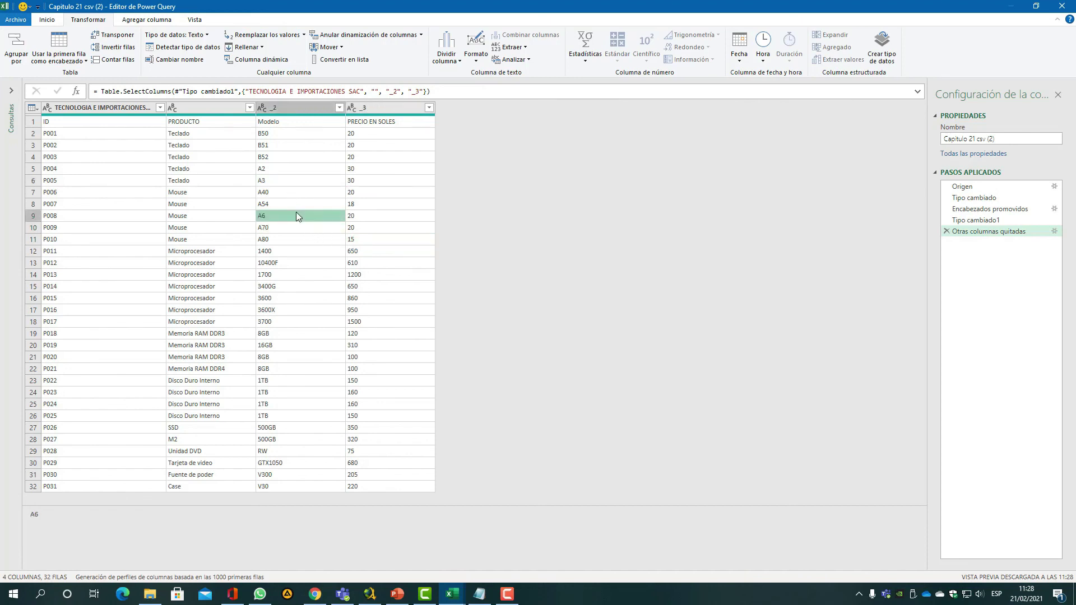
left_click(211, 204)
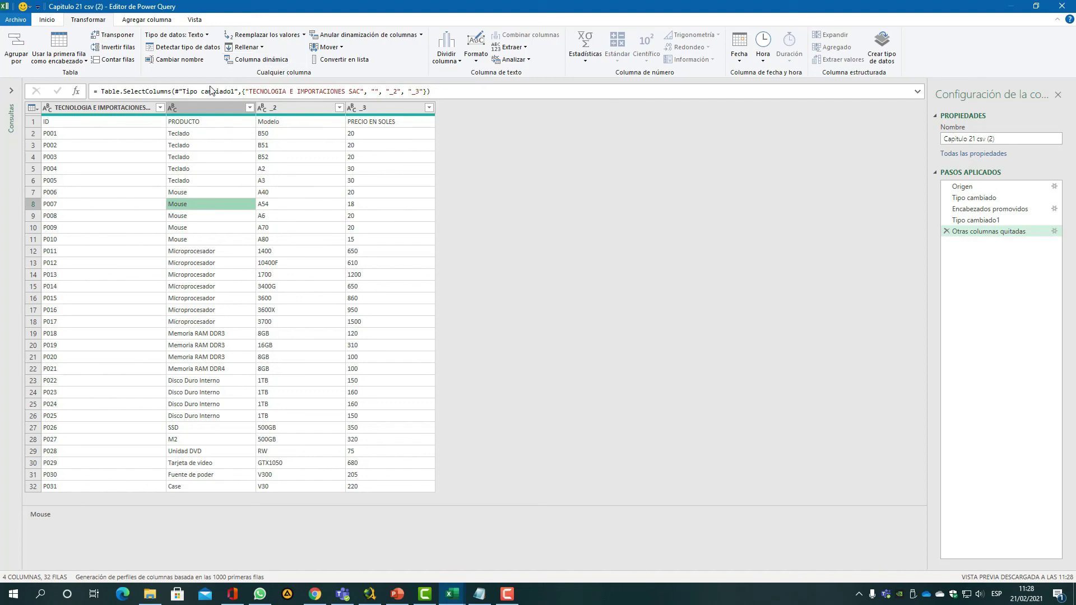
left_click(189, 157)
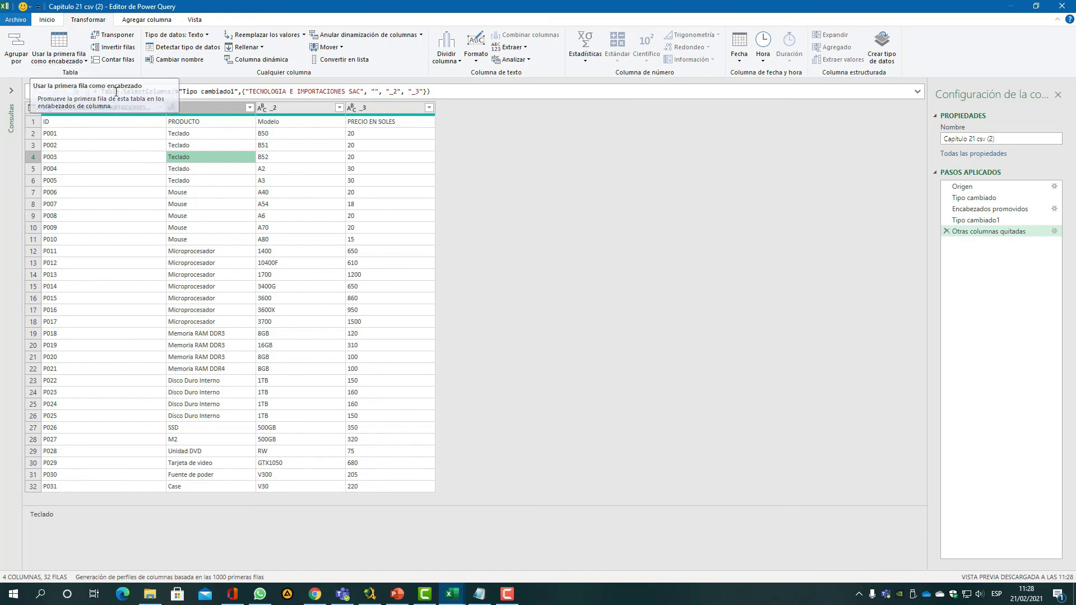
Add a column from examples based on all columns, using "a" as the example value in the first row.
left_click(147, 19)
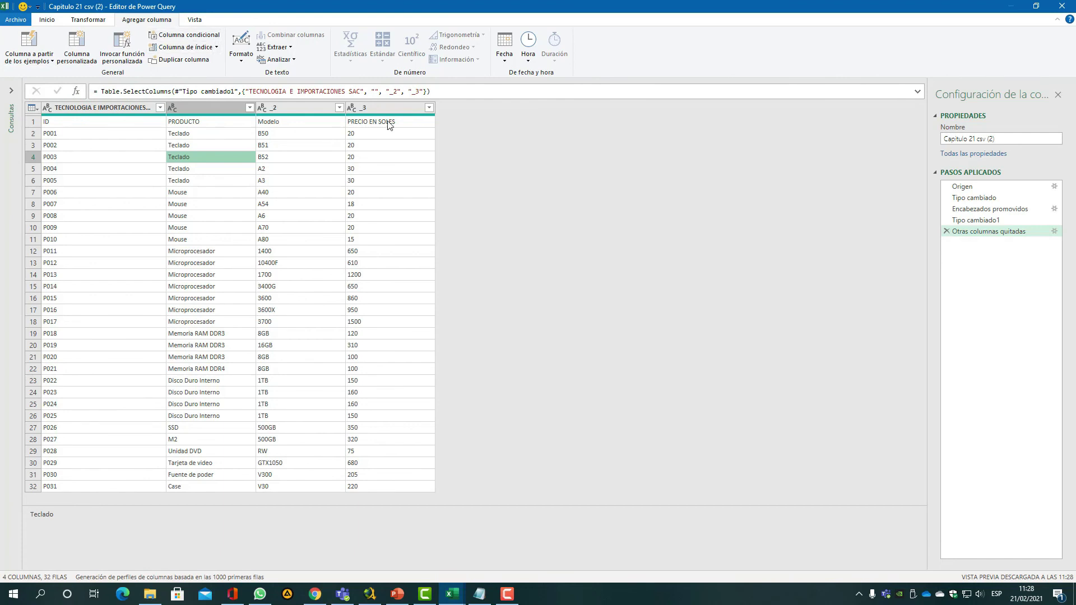
left_click(46, 62)
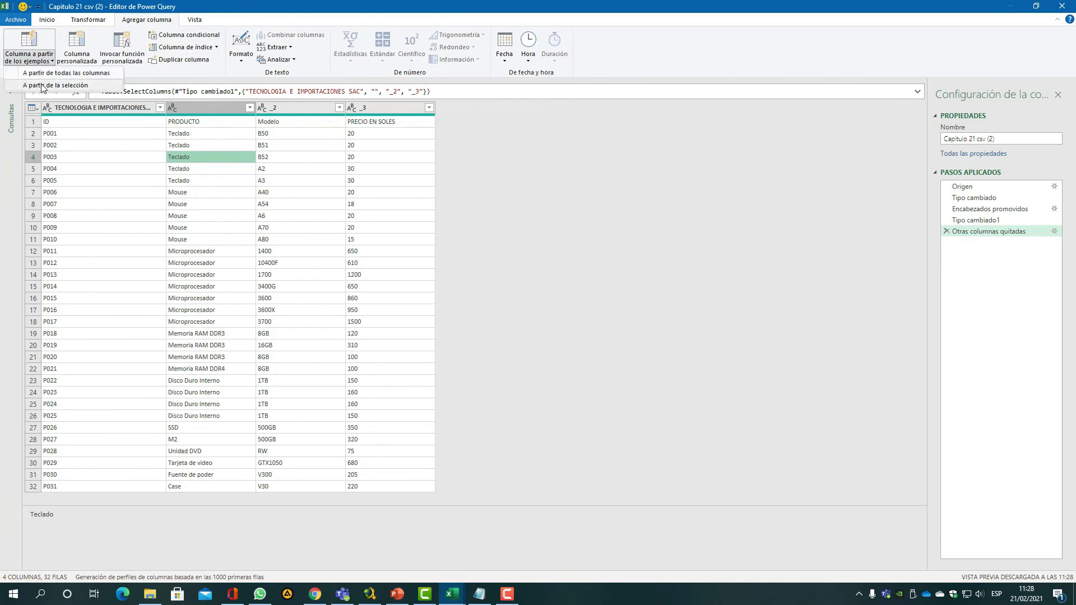
left_click(457, 161)
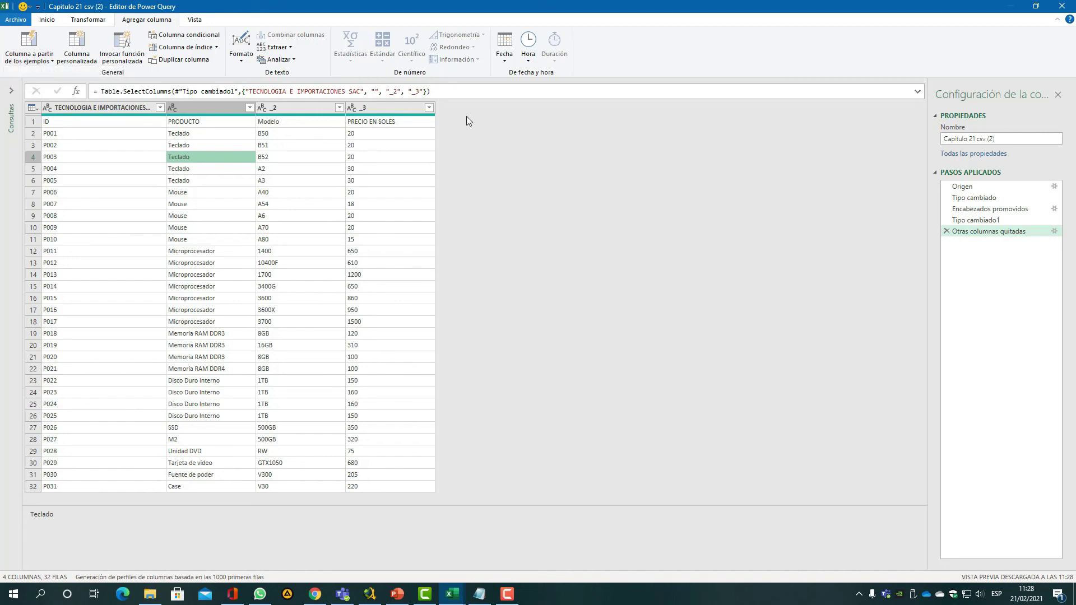
left_click(31, 58)
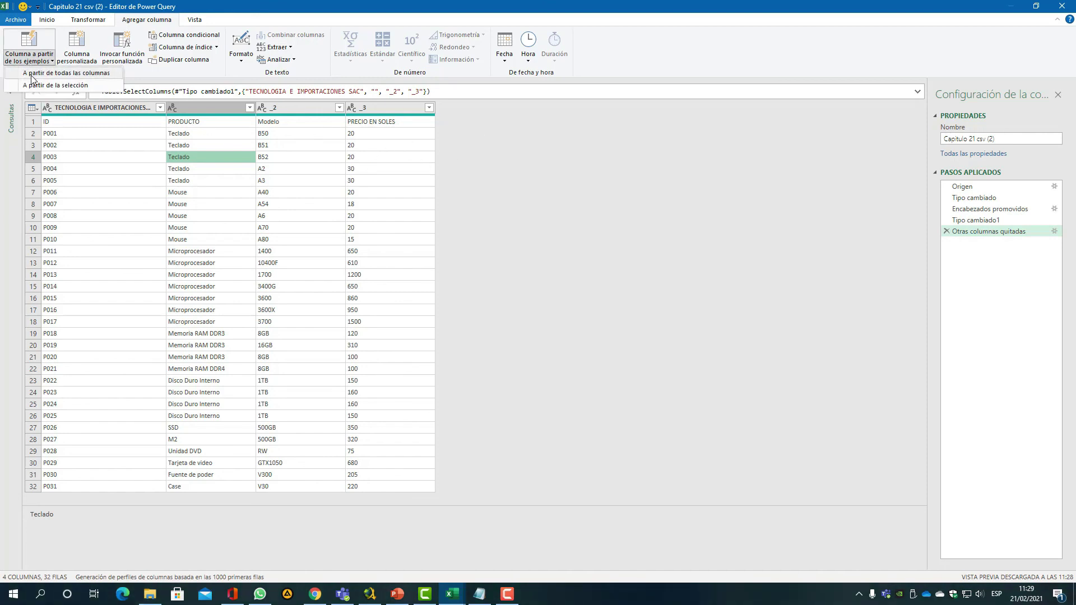
left_click(32, 75)
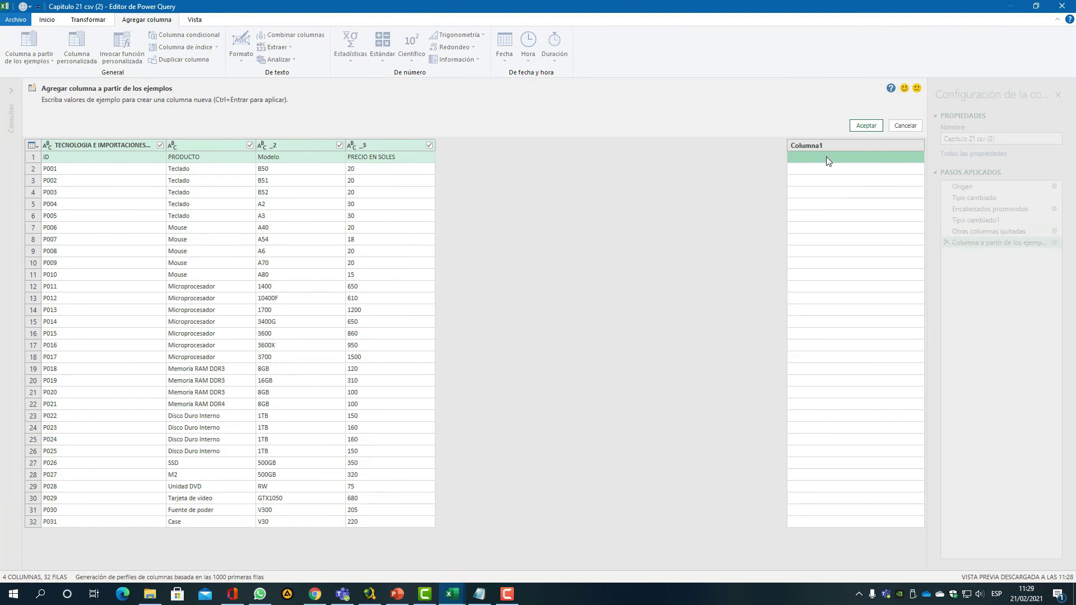
type("a")
key("Return")
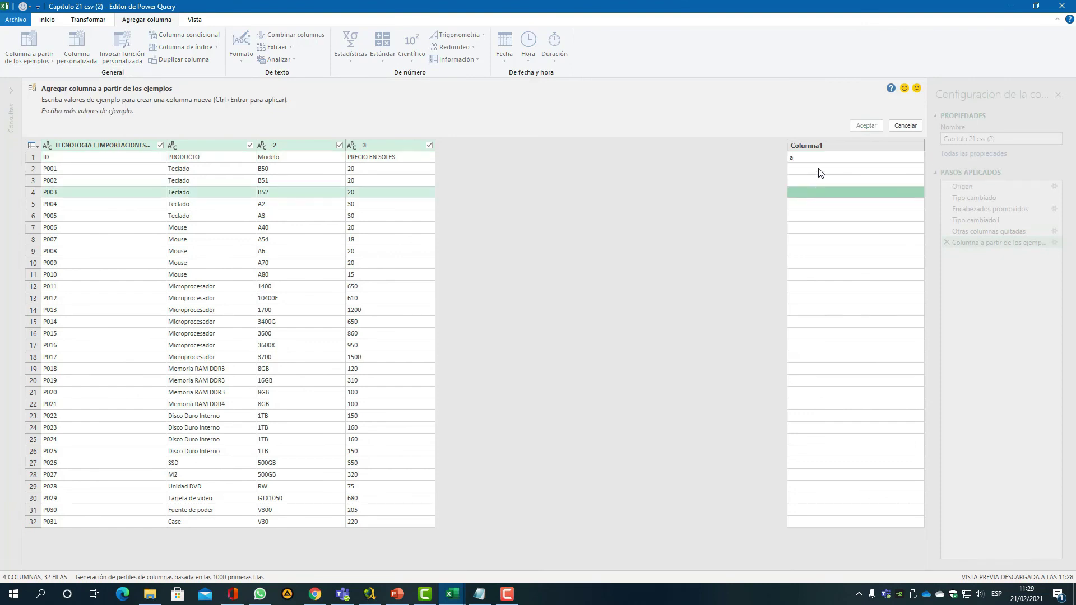
left_click(863, 126)
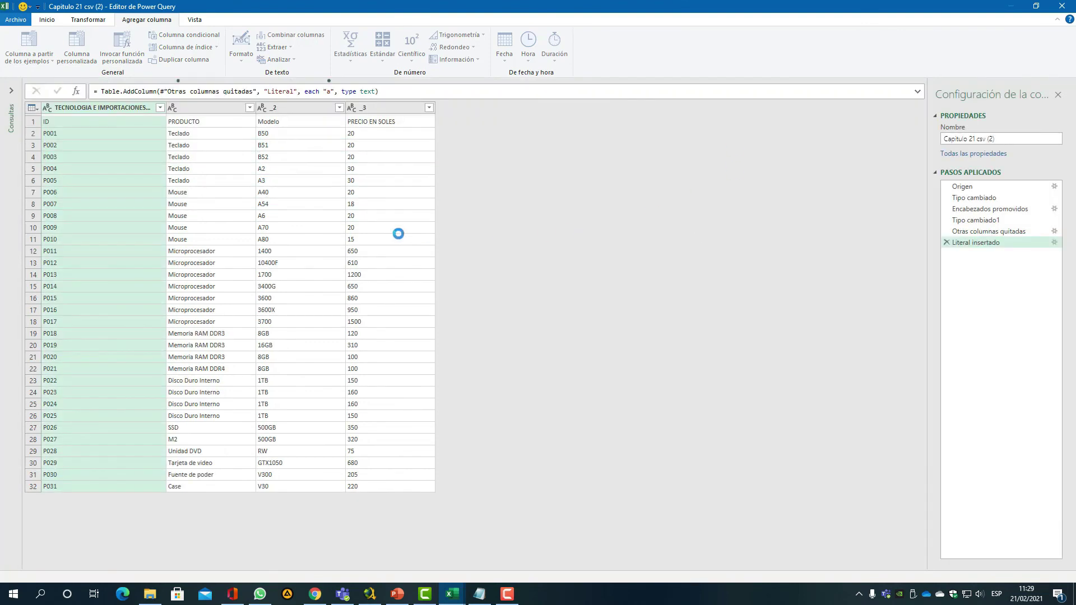
left_click(492, 193)
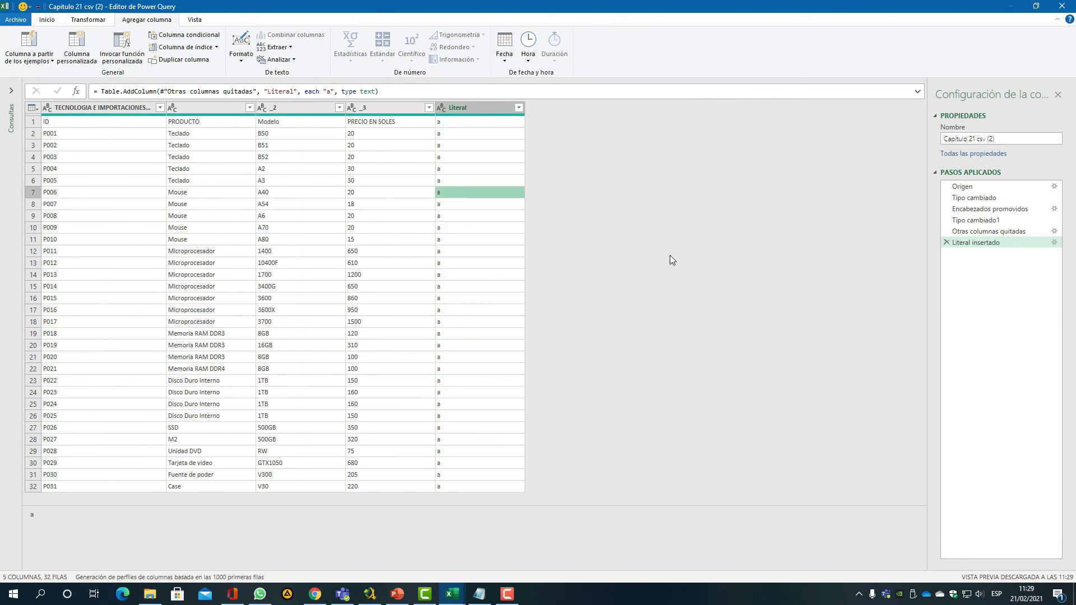
Close the query editor, load the transformed query into the workbook and inspect the loaded table.
left_click(25, 21)
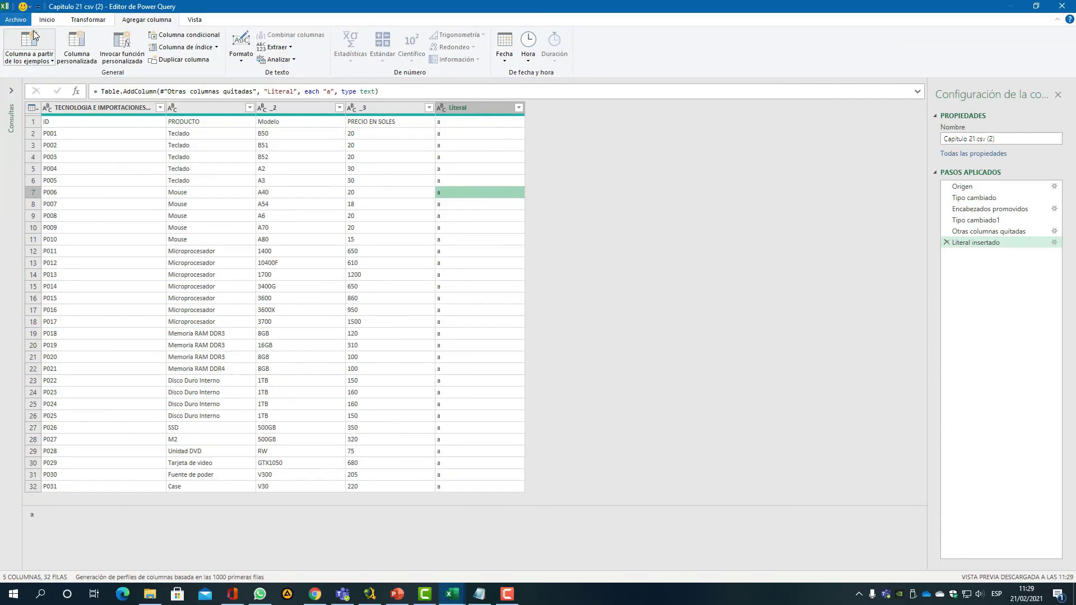
left_click(15, 19)
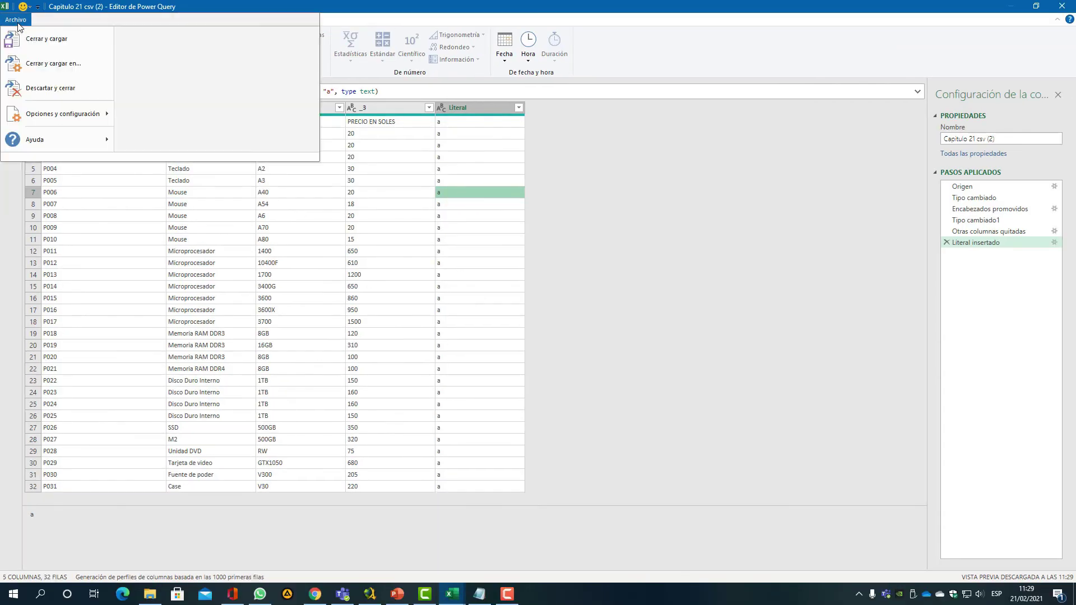
left_click(33, 40)
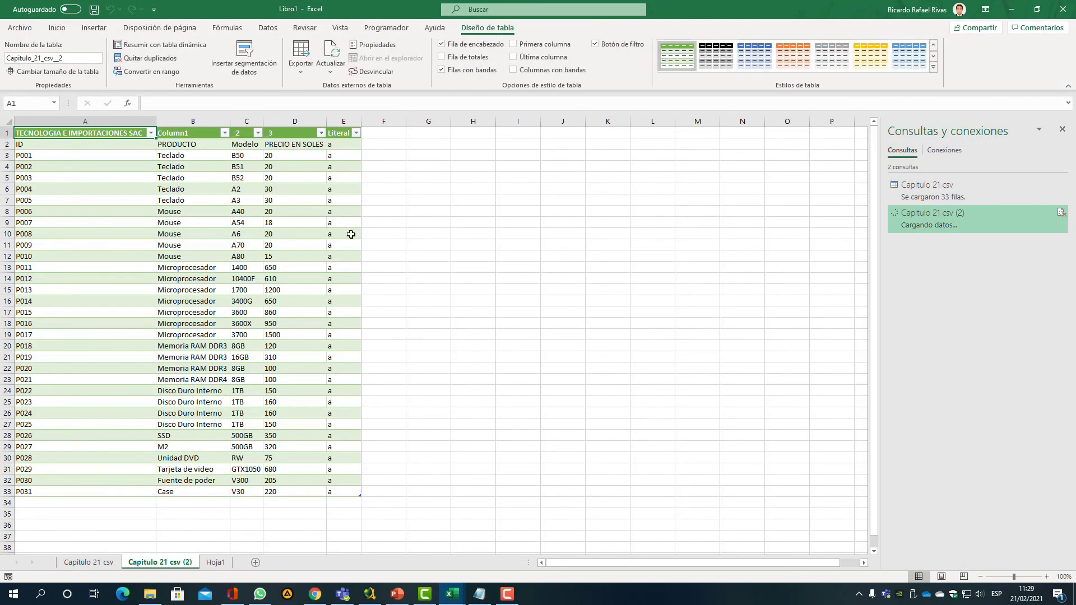
left_click(445, 274)
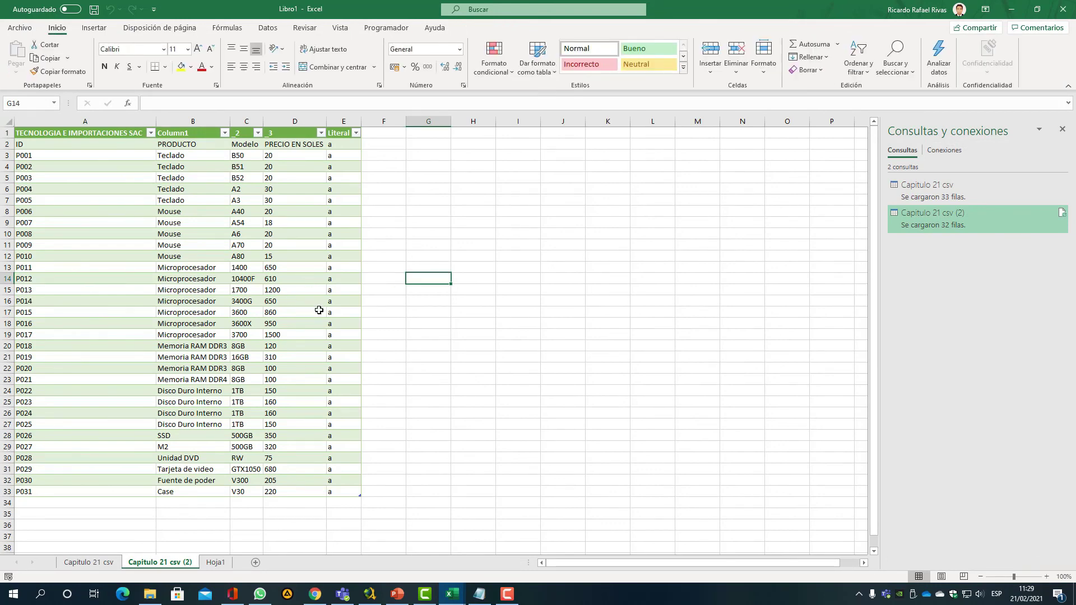
left_click(408, 391)
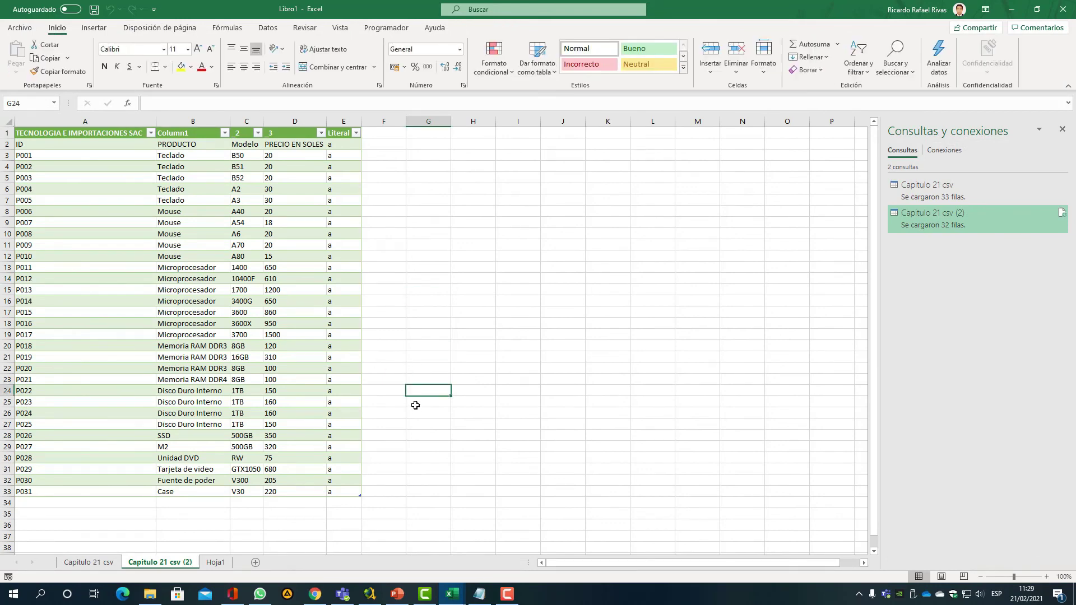
left_click(418, 333)
left_click(203, 310)
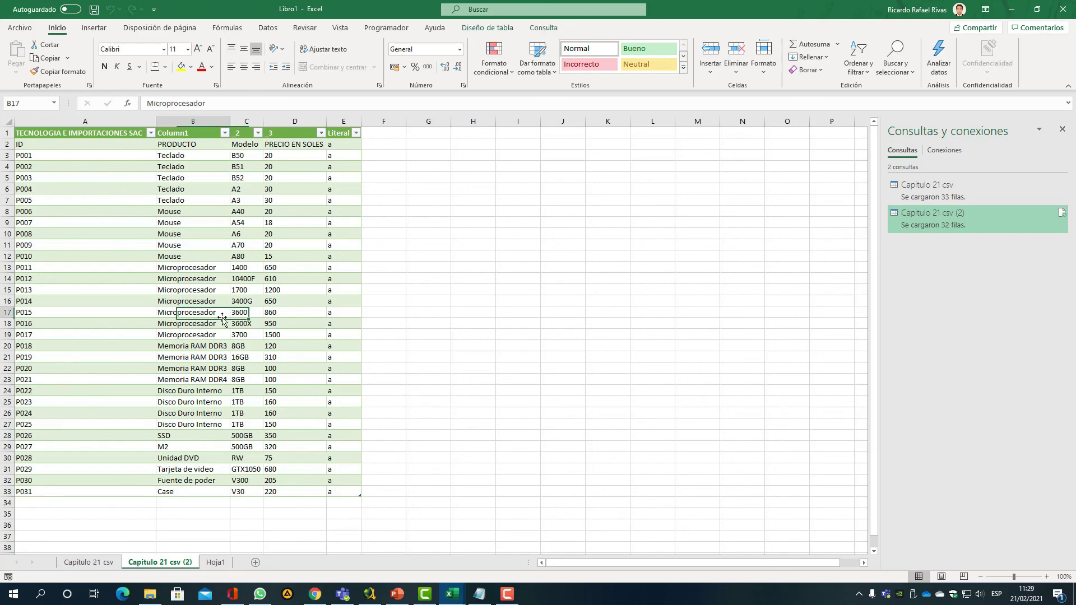
scroll(320, 352, "down", 1)
scroll(296, 355, "up", 1)
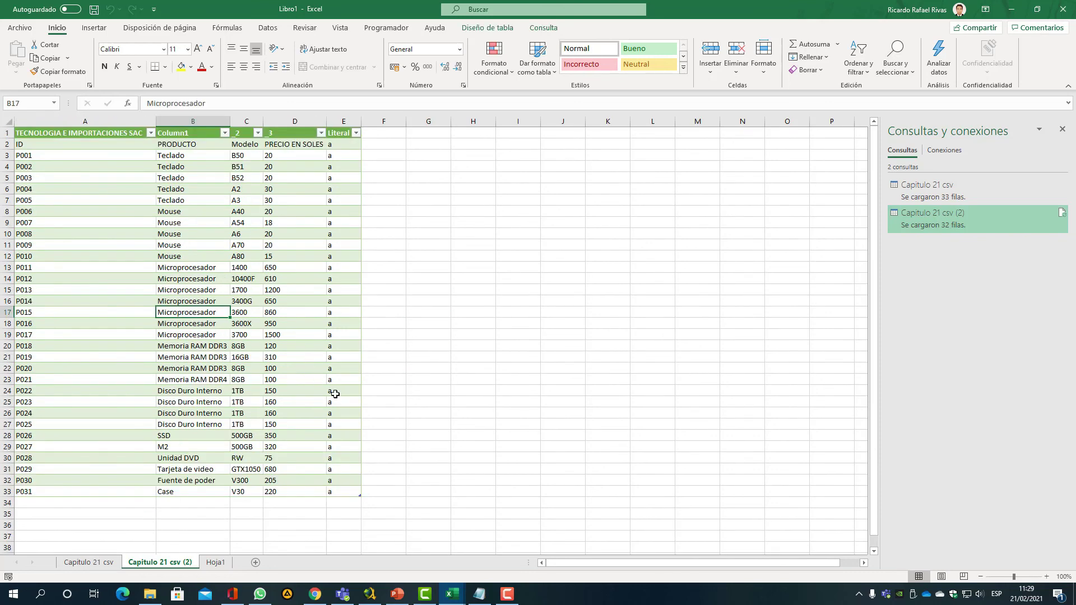